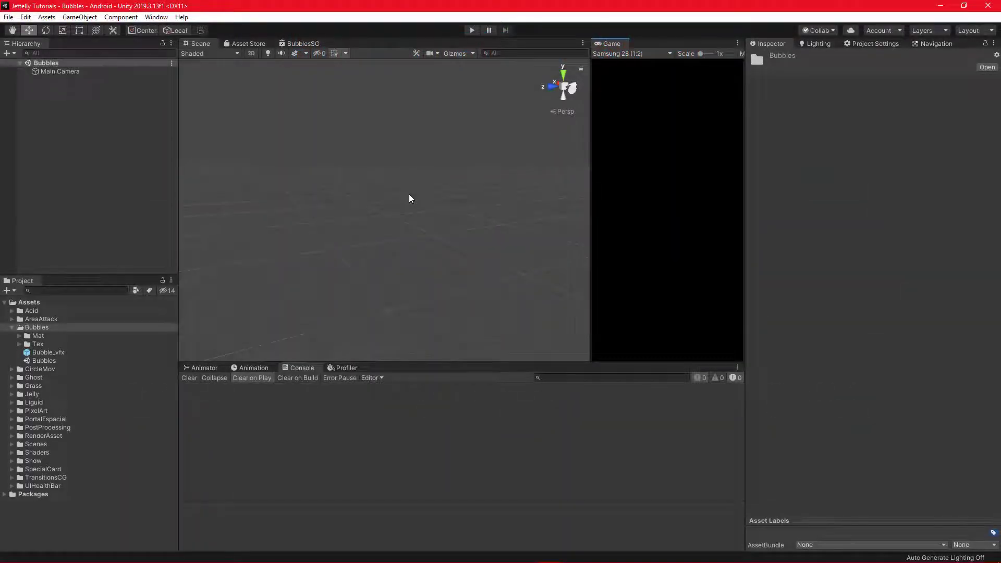
# Step: Expand the Mat and Tex subfolders inside the Bubbles folder
pyautogui.click(53, 327)
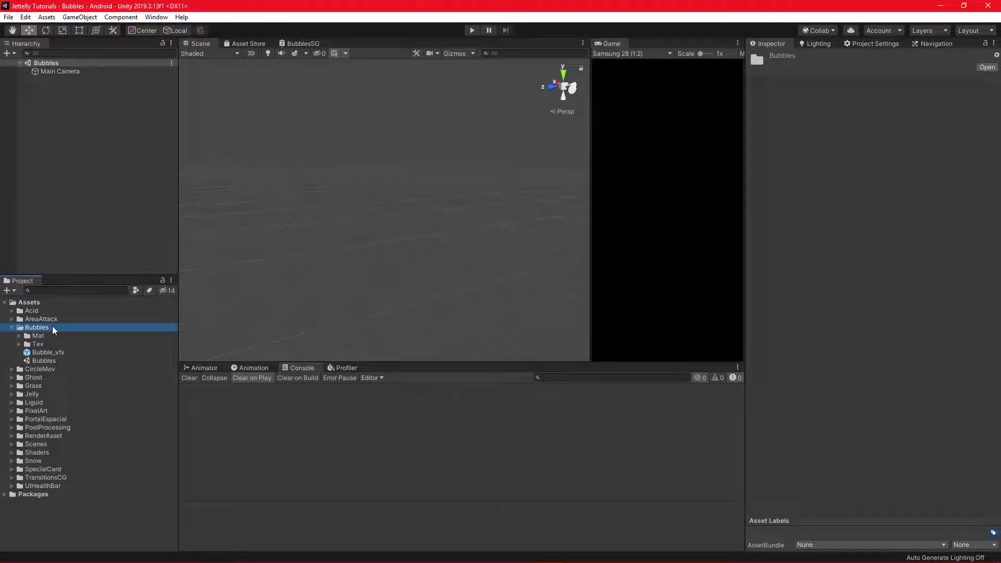
pyautogui.click(41, 338)
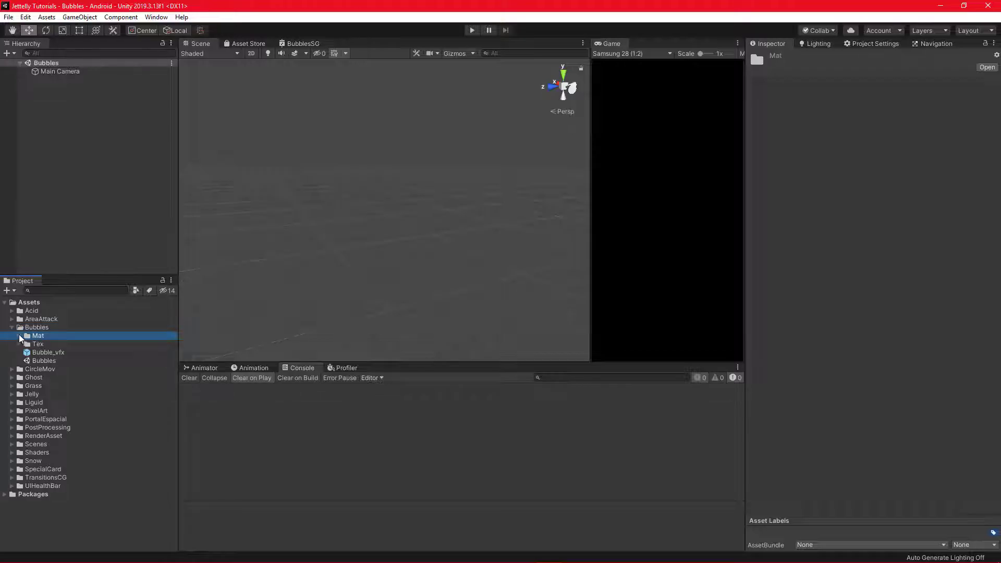
pyautogui.click(20, 336)
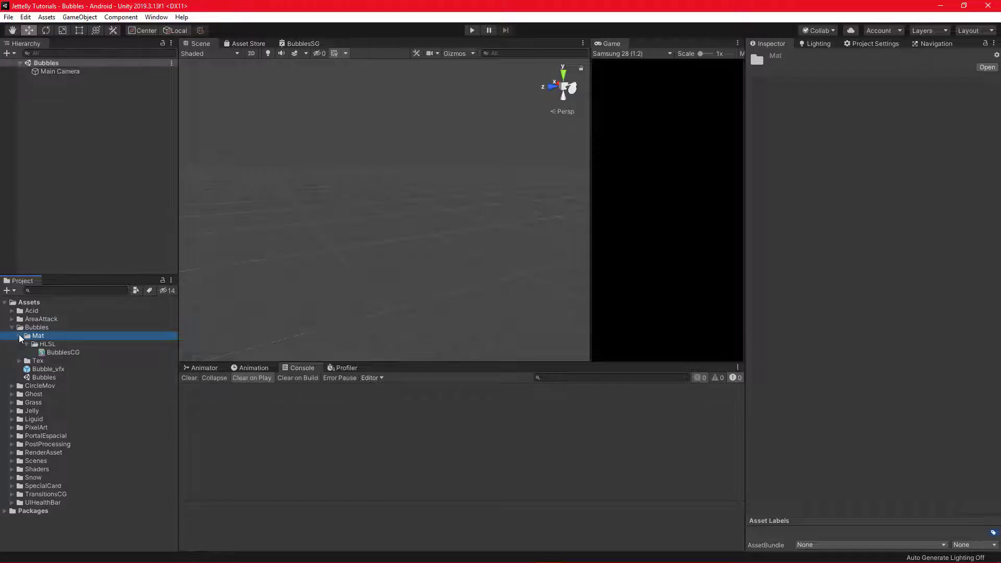
pyautogui.click(19, 361)
pyautogui.click(47, 362)
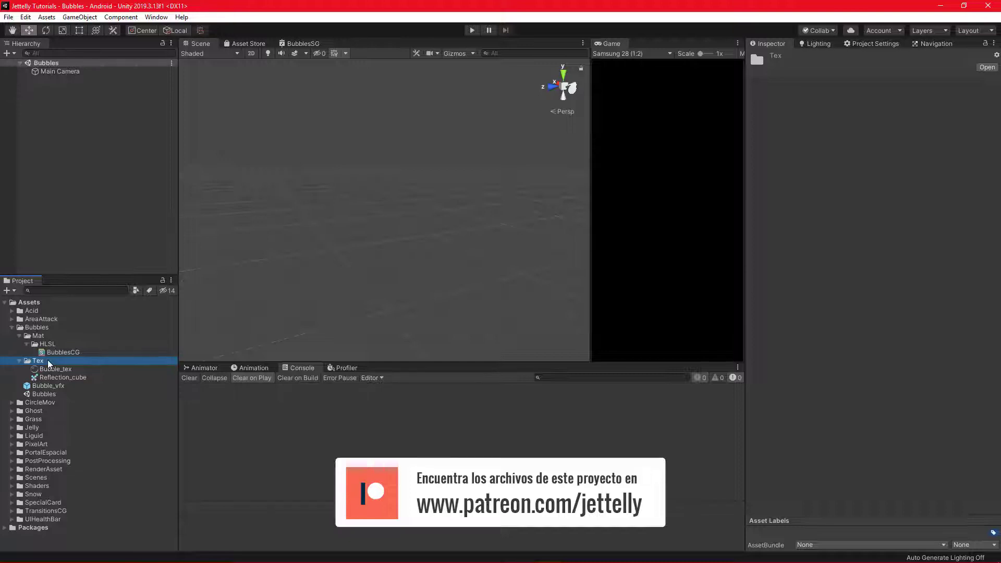
# Step: Inspect BubblesCG, Bubble_tex and the Reflection_cube cubemap, rotating the cubemap preview
pyautogui.click(72, 352)
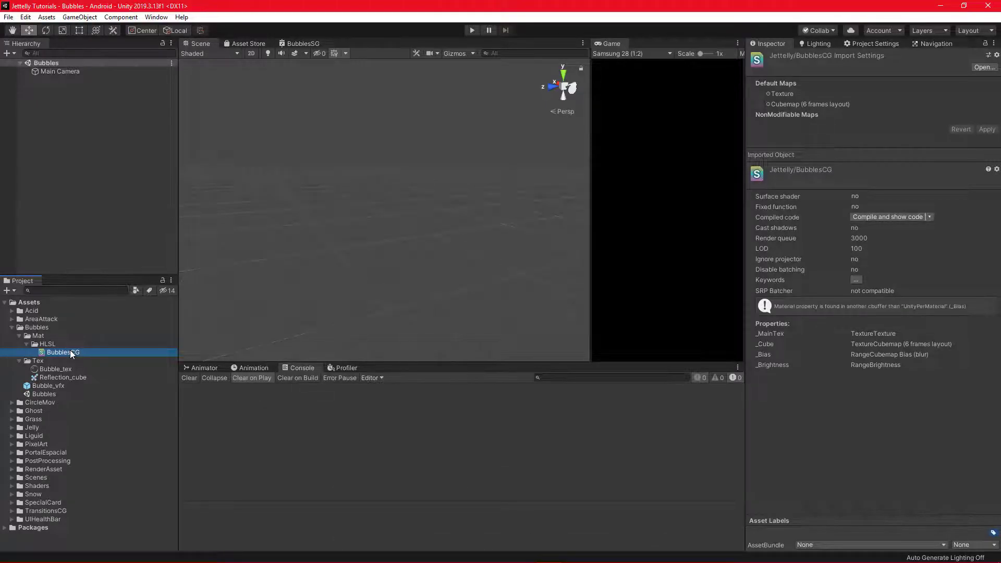
pyautogui.click(51, 370)
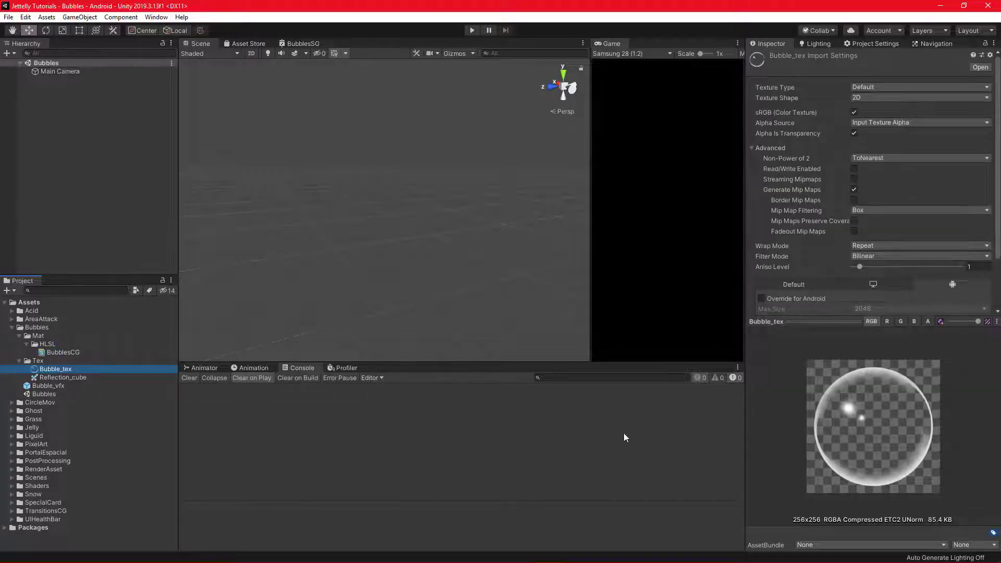
pyautogui.click(79, 377)
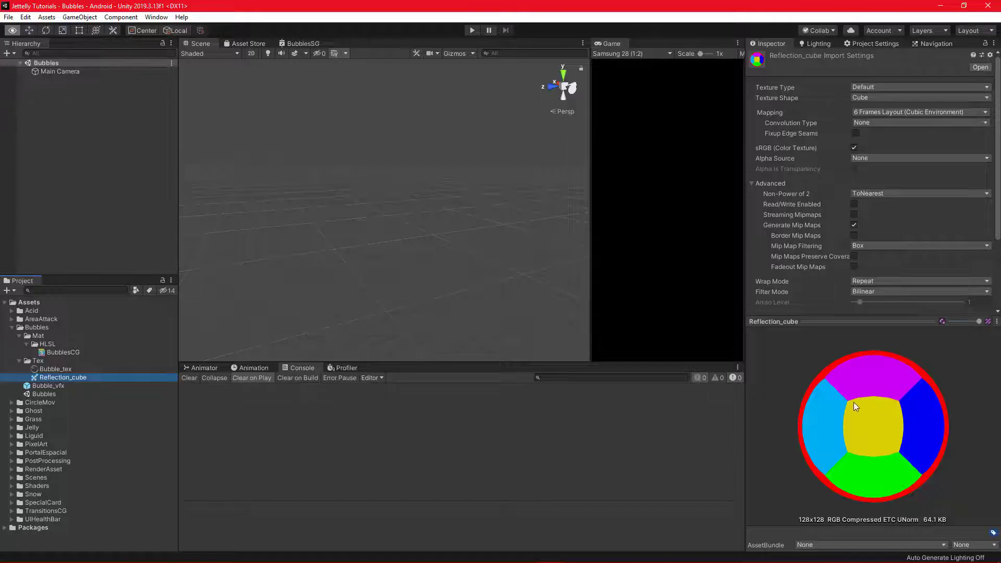
pyautogui.moveTo(853, 402)
pyautogui.mouseDown()
pyautogui.moveTo(853, 426)
pyautogui.moveTo(899, 377)
pyautogui.moveTo(786, 396)
pyautogui.moveTo(858, 479)
pyautogui.moveTo(916, 384)
pyautogui.moveTo(807, 384)
pyautogui.moveTo(843, 435)
pyautogui.moveTo(855, 396)
pyautogui.mouseUp()
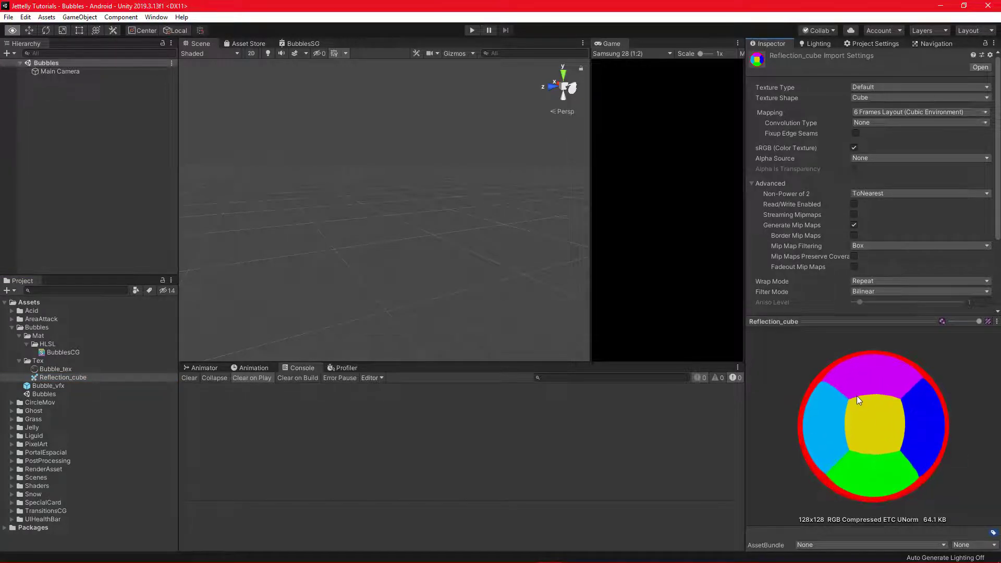
pyautogui.press('w')
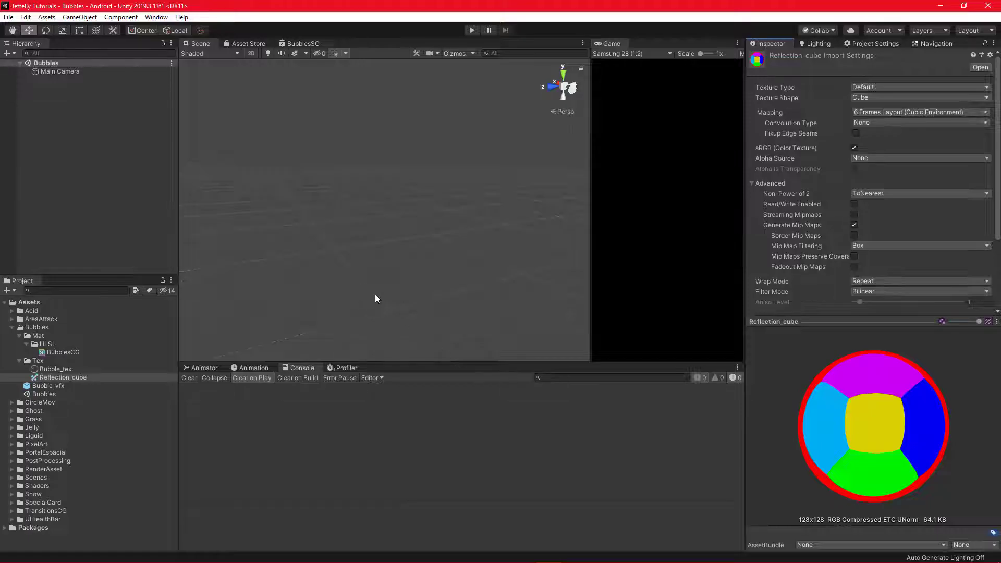
# Step: Create an Unlit shader graph named BubblesSG in the HLSL folder
pyautogui.rightClick(51, 345)
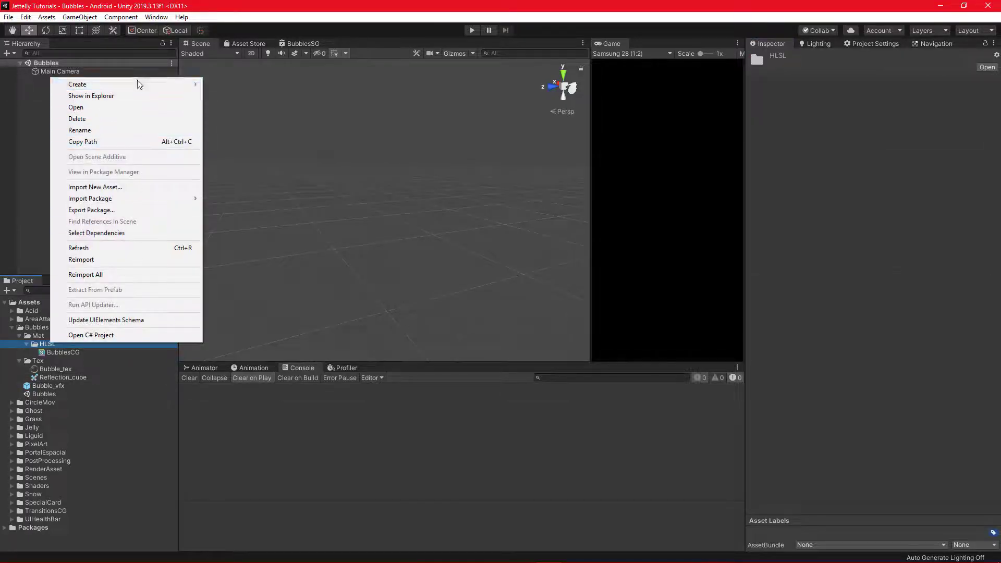
pyautogui.moveTo(139, 85)
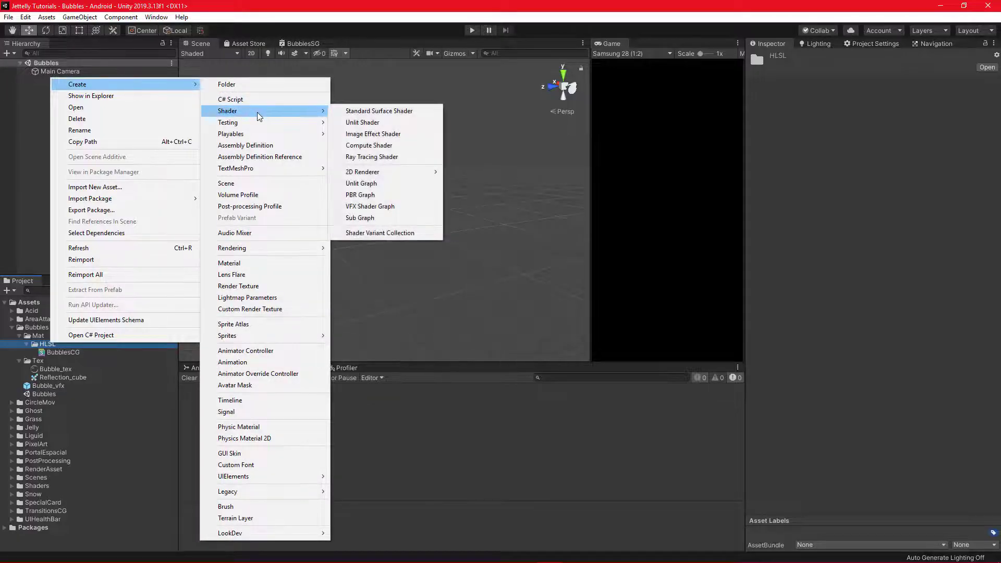
pyautogui.moveTo(257, 112)
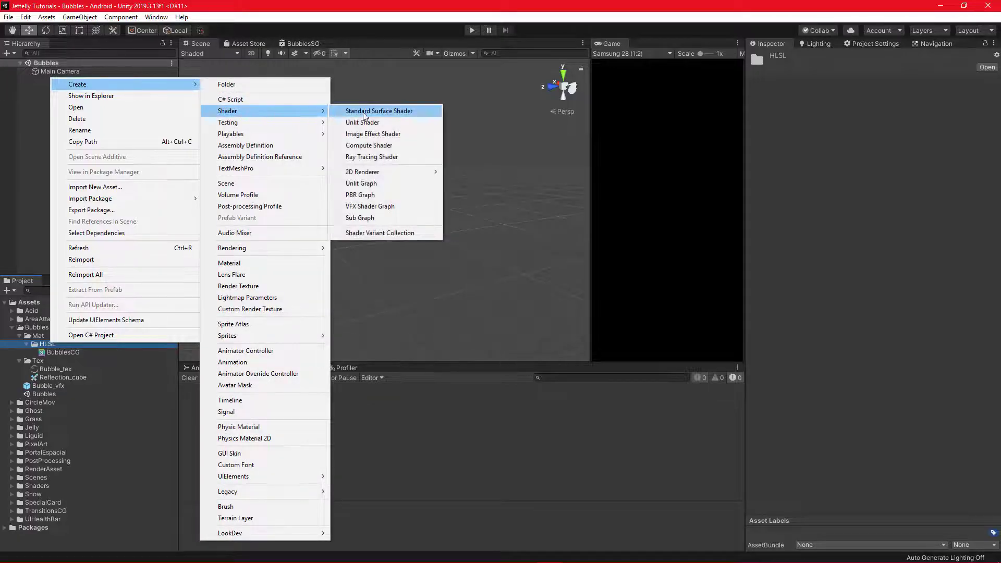
pyautogui.click(392, 189)
pyautogui.write('Bu')
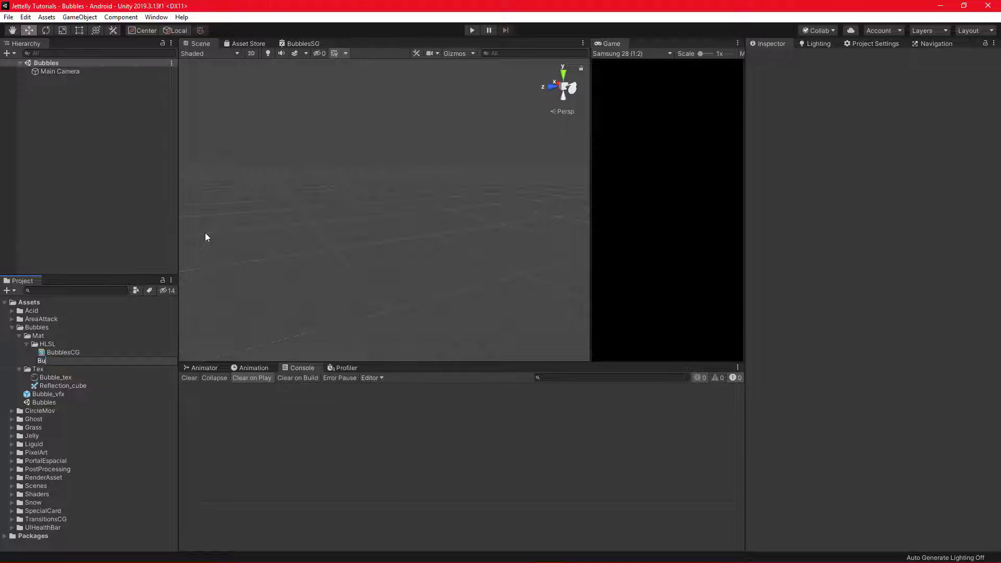
pyautogui.write('bbles')
pyautogui.write('SG')
pyautogui.press('Return')
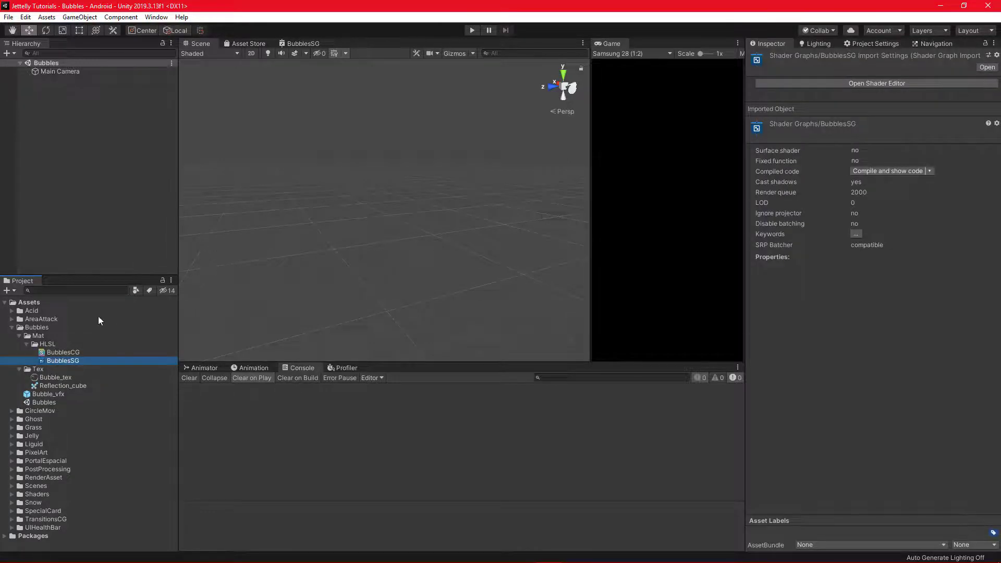
# Step: Create a Bubbles material in Mat using the Shader Graphs/BubblesSG shader
pyautogui.click(40, 336)
pyautogui.rightClick(42, 338)
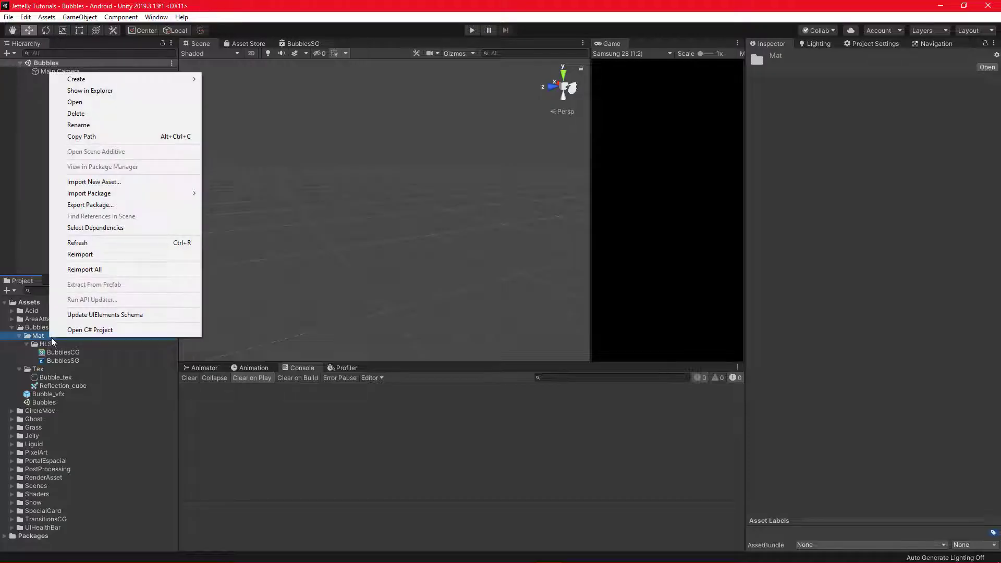
pyautogui.moveTo(136, 81)
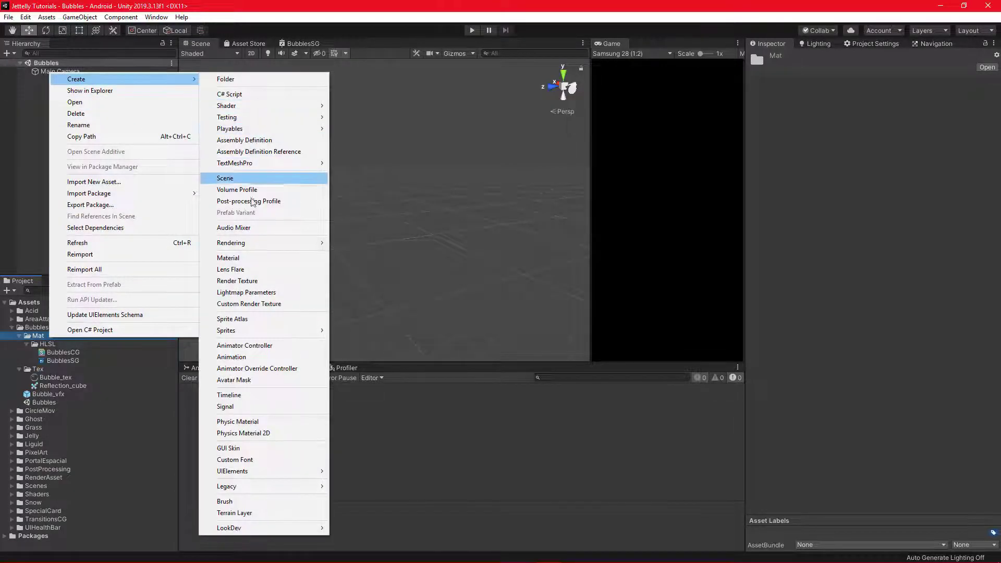
pyautogui.click(250, 258)
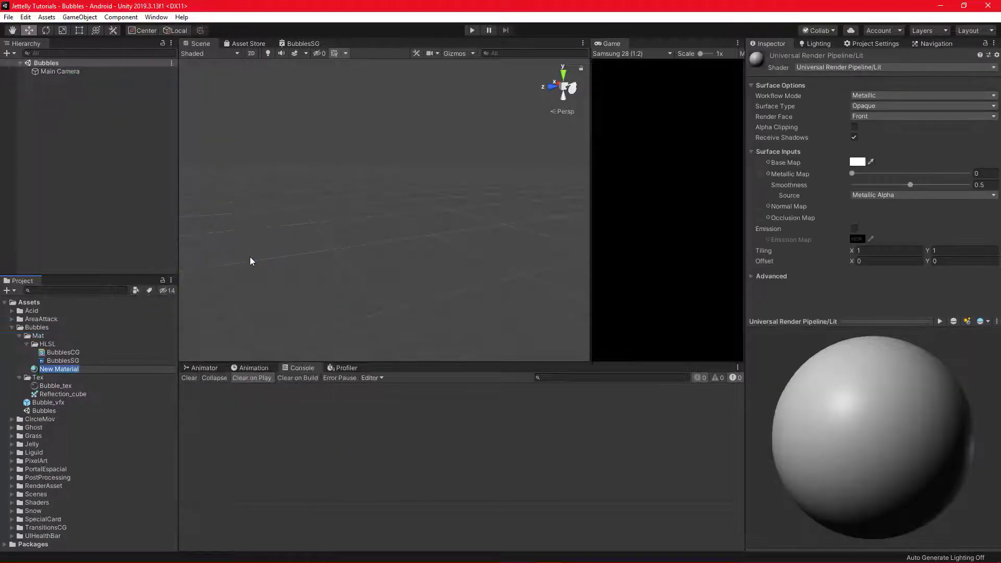
pyautogui.write('Bubbles')
pyautogui.press('Return')
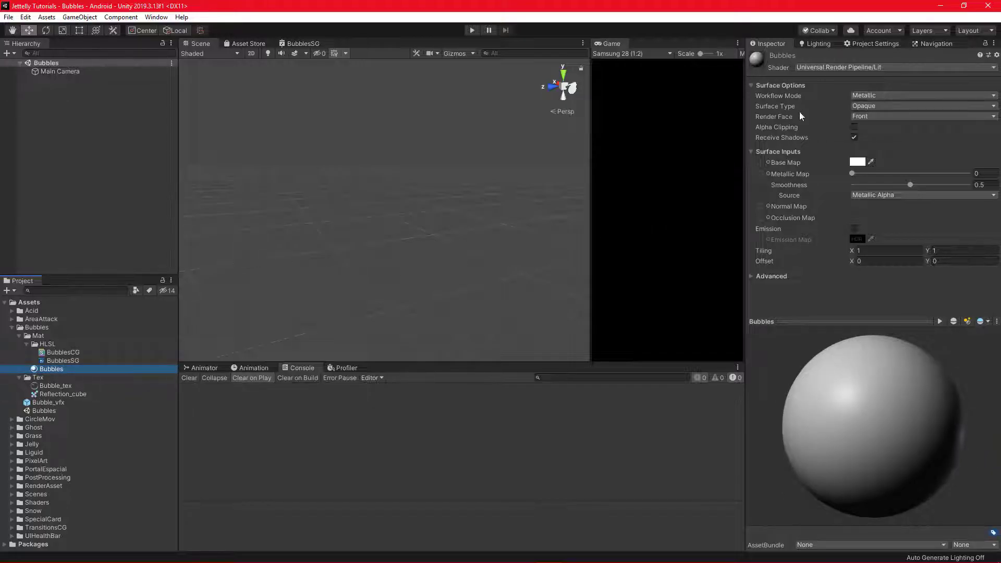
pyautogui.click(819, 66)
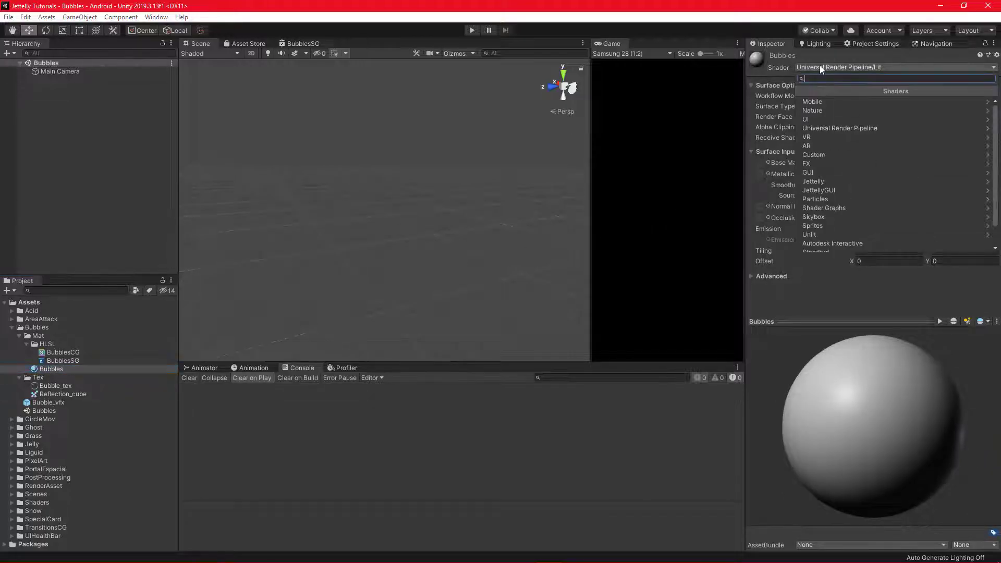
pyautogui.click(832, 207)
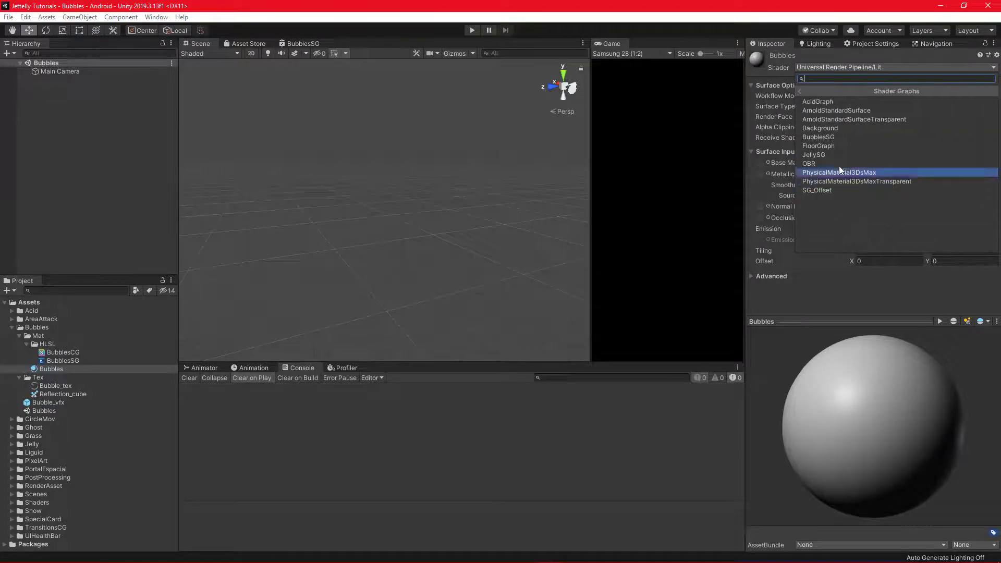
pyautogui.click(846, 137)
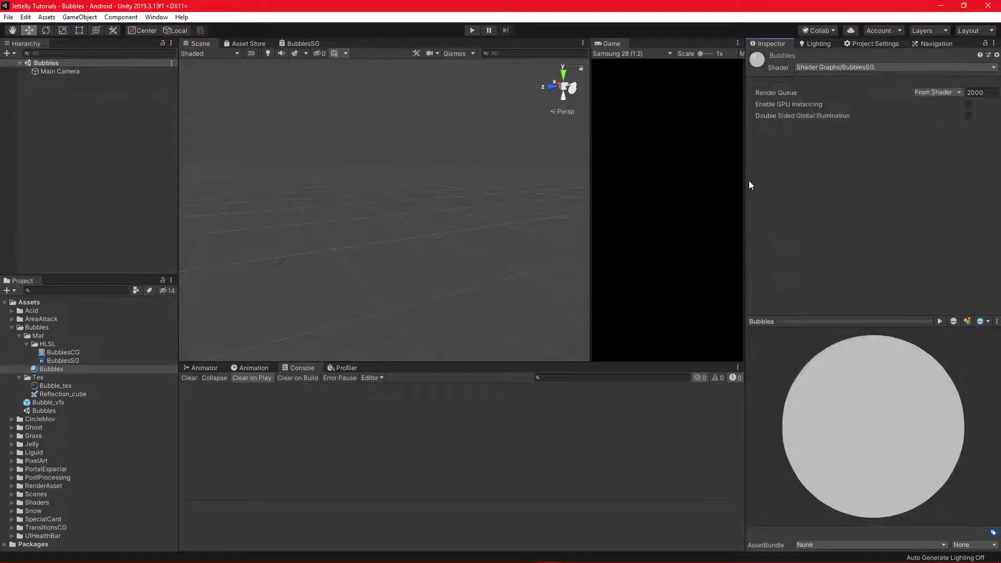
# Step: Add a Quad to the scene and reset its Transform to the origin
pyautogui.click(114, 142)
pyautogui.rightClick(67, 102)
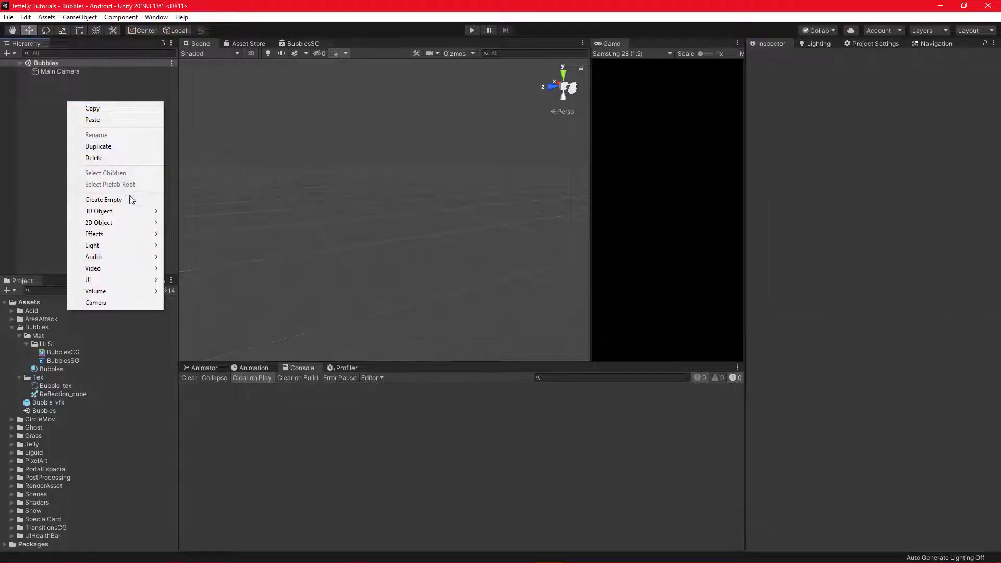
pyautogui.moveTo(126, 212)
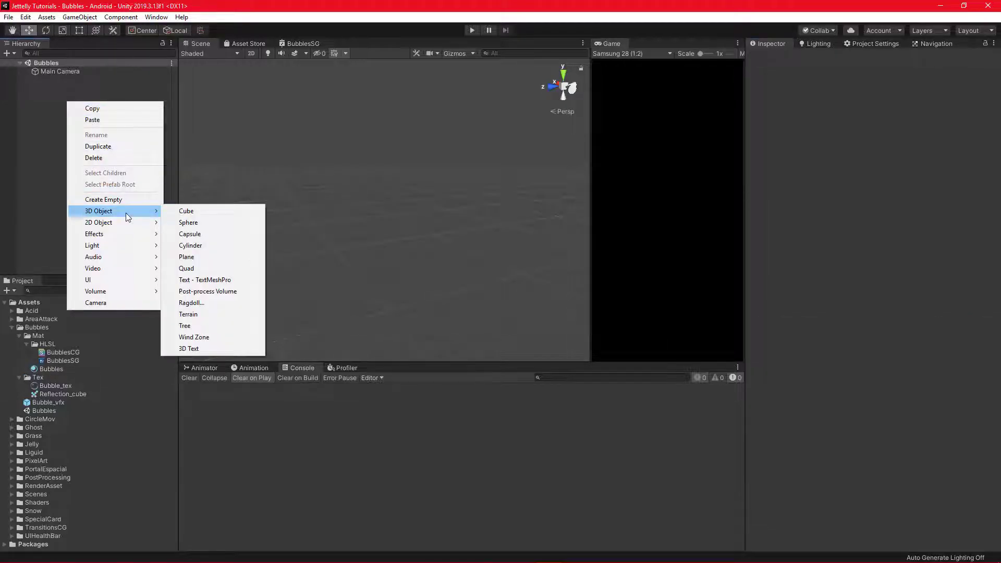
pyautogui.click(202, 269)
pyautogui.click(994, 84)
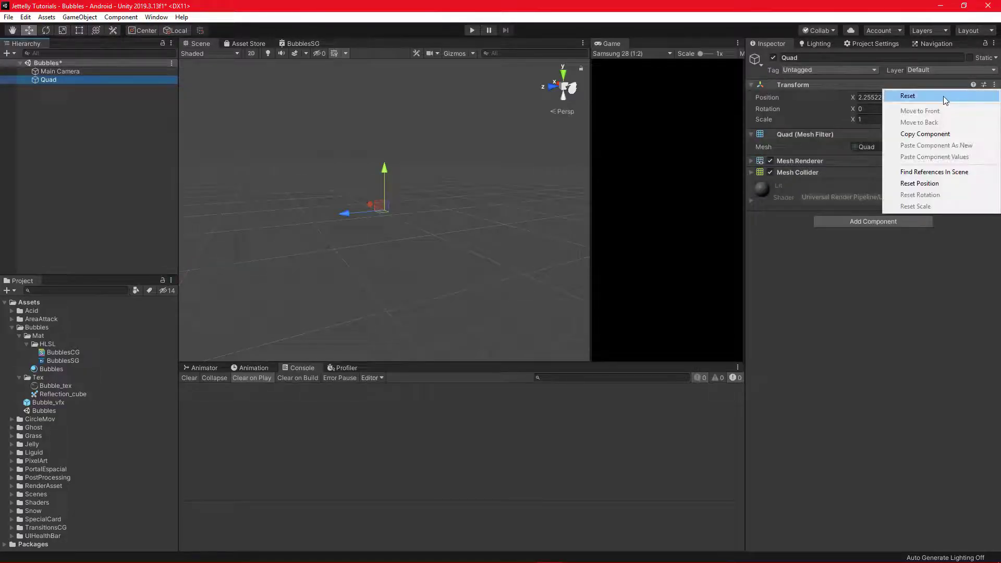
pyautogui.click(942, 96)
# Step: Frame the Quad and apply the Bubbles material to it
pyautogui.press('f')
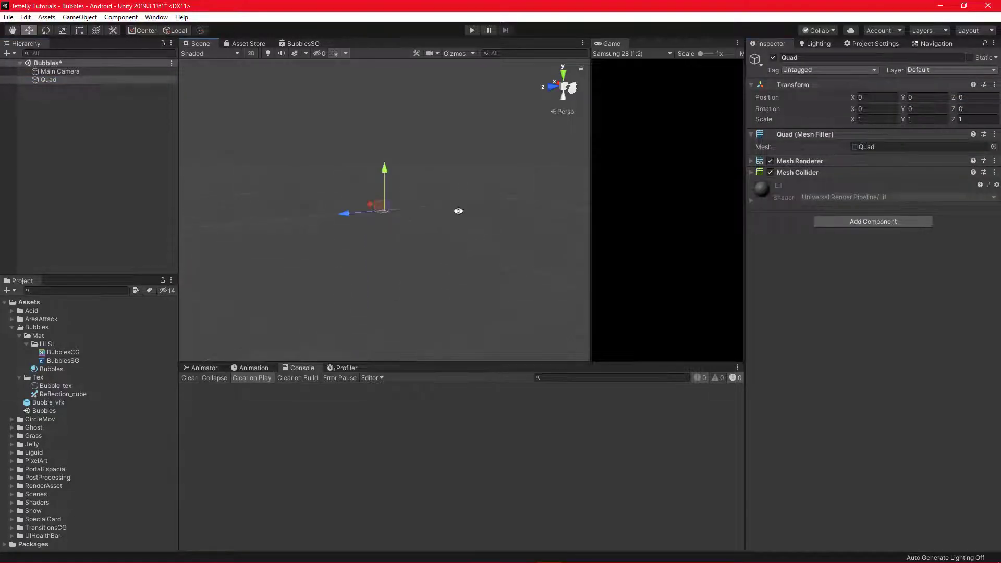
pyautogui.moveTo(457, 211)
pyautogui.keyDown('alt'); pyautogui.mouseDown()
pyautogui.moveTo(313, 234)
pyautogui.moveTo(271, 266)
pyautogui.mouseUp(); pyautogui.keyUp('alt')
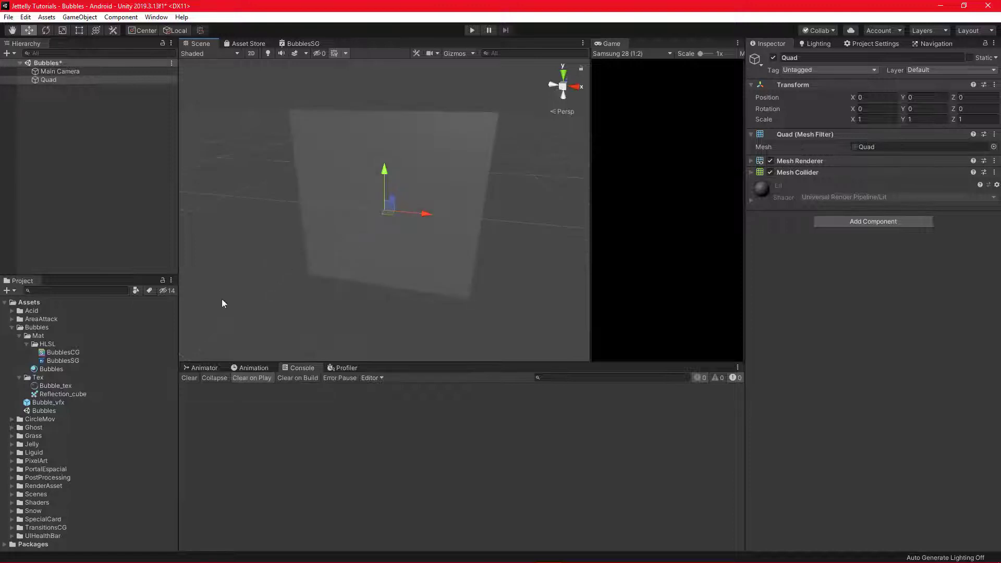
pyautogui.moveTo(51, 369)
pyautogui.mouseDown()
pyautogui.moveTo(345, 264)
pyautogui.moveTo(446, 284)
pyautogui.moveTo(406, 257)
pyautogui.mouseUp()
pyautogui.scroll(-5, 323, 258)
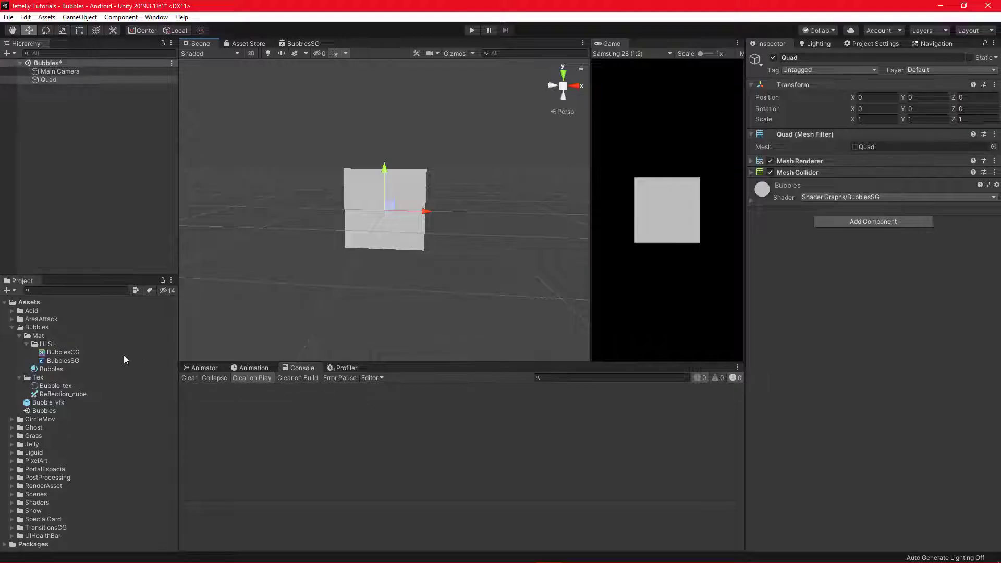
# Step: In the BubblesSG graph, add a Texture2D property _MainTex defaulting to Bubble_tex
pyautogui.doubleClick(66, 360)
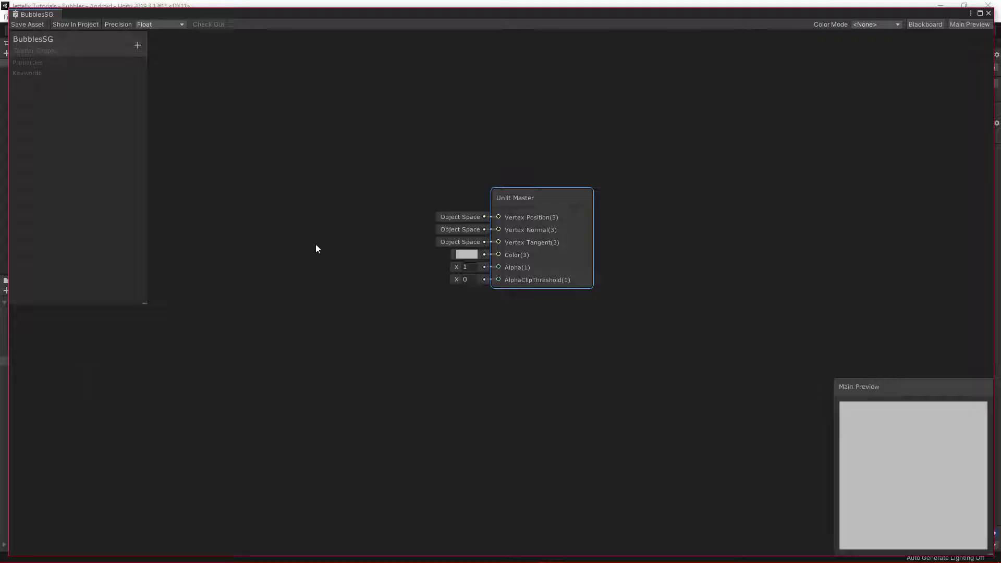
pyautogui.click(138, 44)
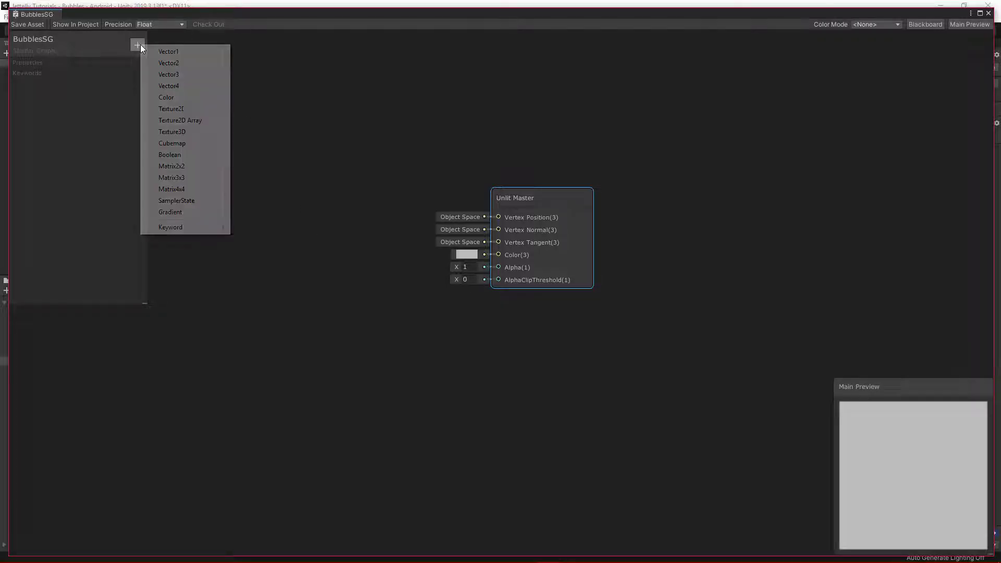
pyautogui.click(184, 109)
pyautogui.press('BackSpace')
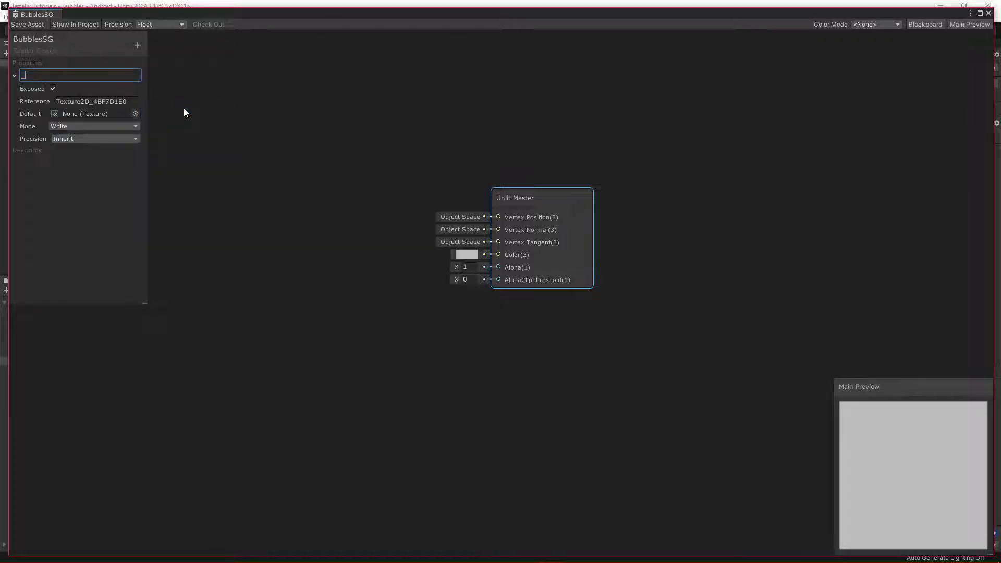
pyautogui.write('MainT')
pyautogui.write('ex')
pyautogui.press('Return')
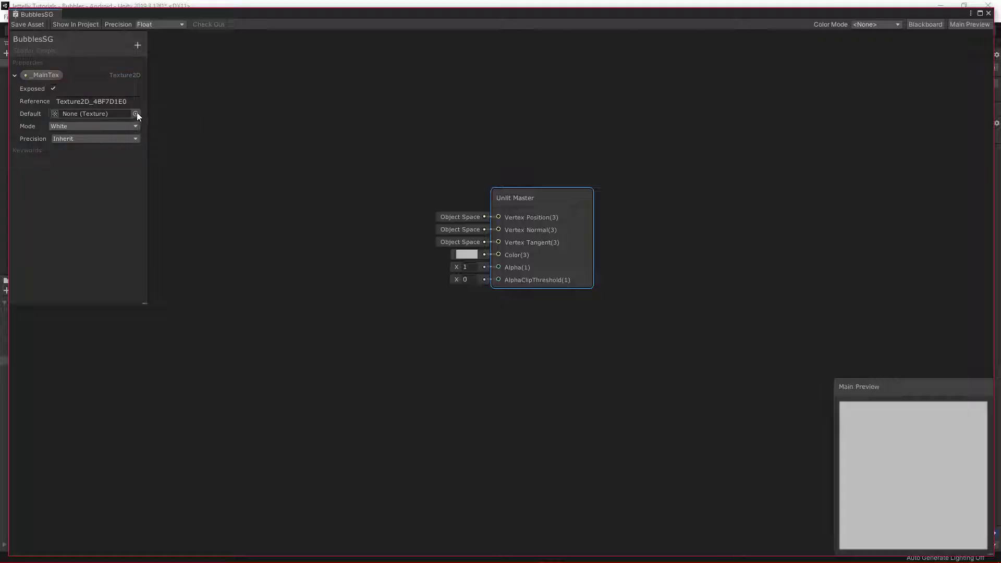
pyautogui.click(135, 113)
pyautogui.click(856, 219)
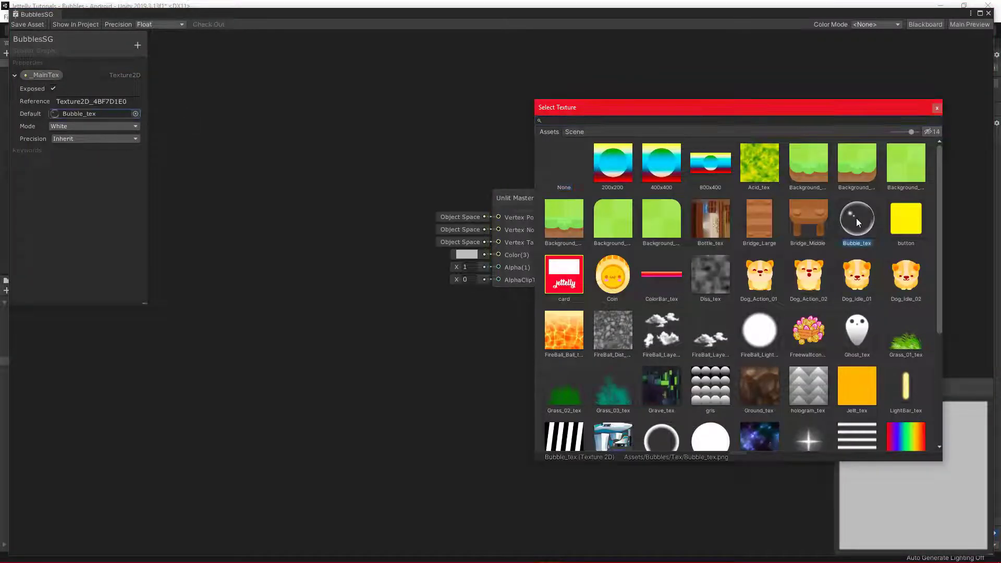
pyautogui.click(937, 108)
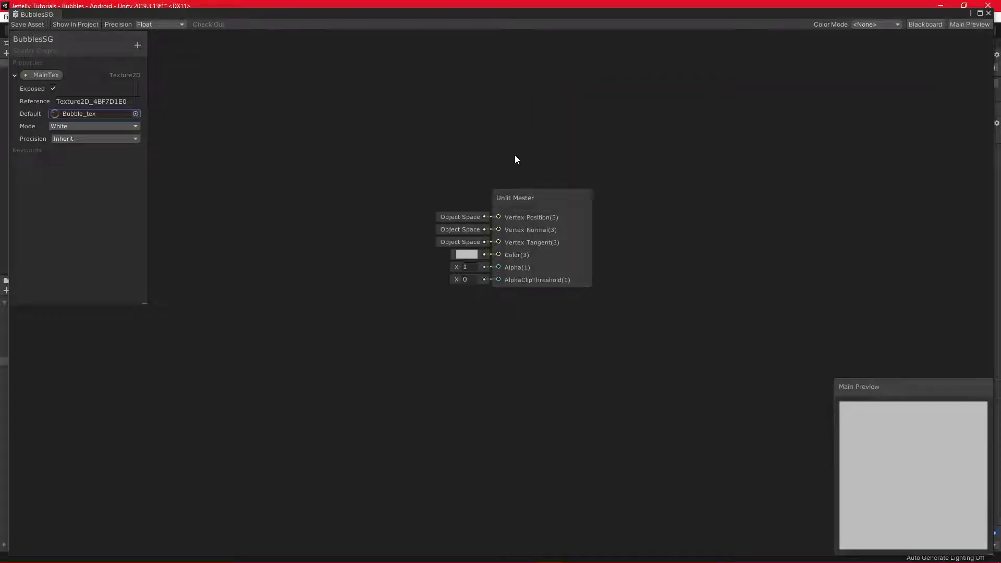
pyautogui.click(516, 157)
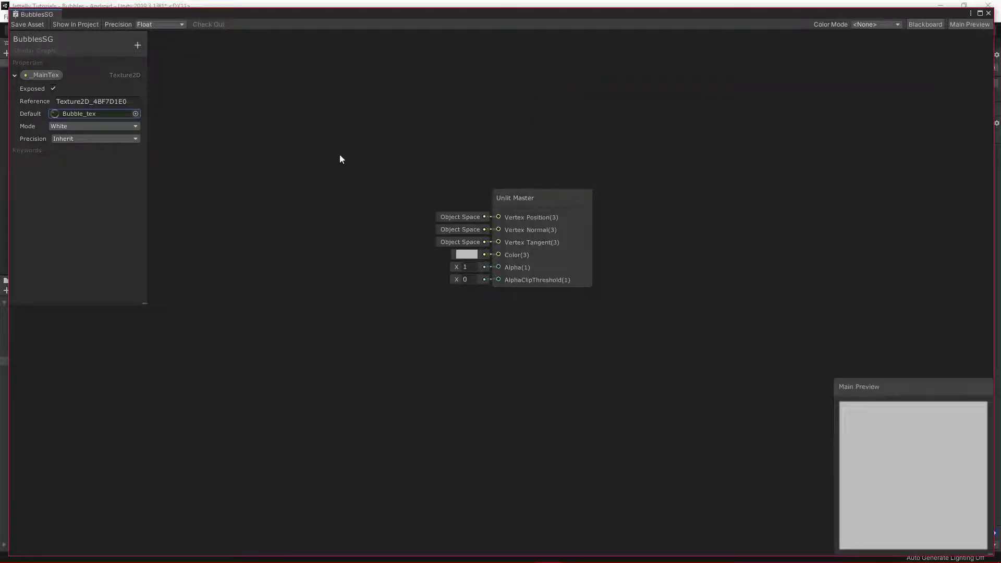
# Step: Add a Cubemap property _CubeTex defaulting to Reflection_cube
pyautogui.click(136, 45)
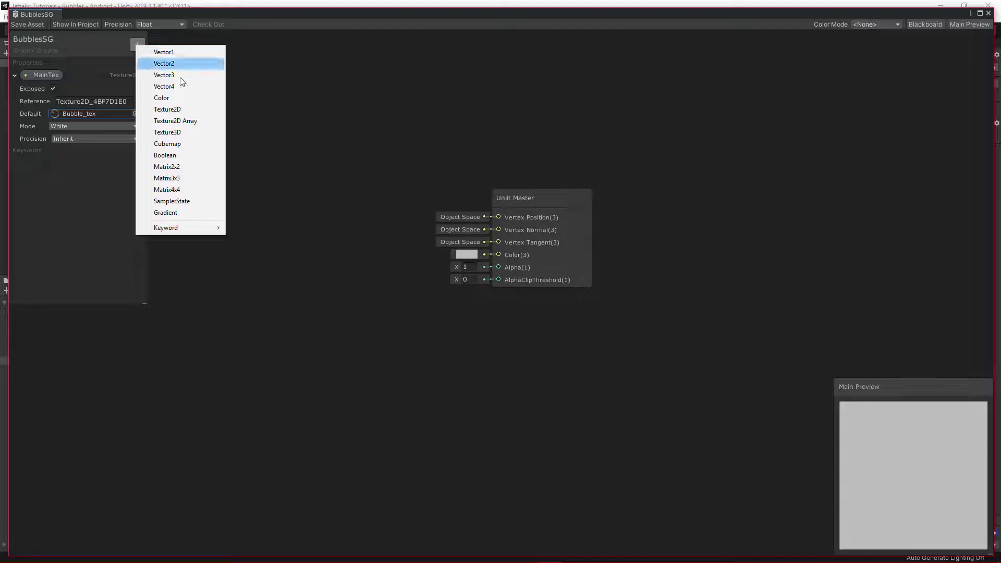
pyautogui.click(193, 146)
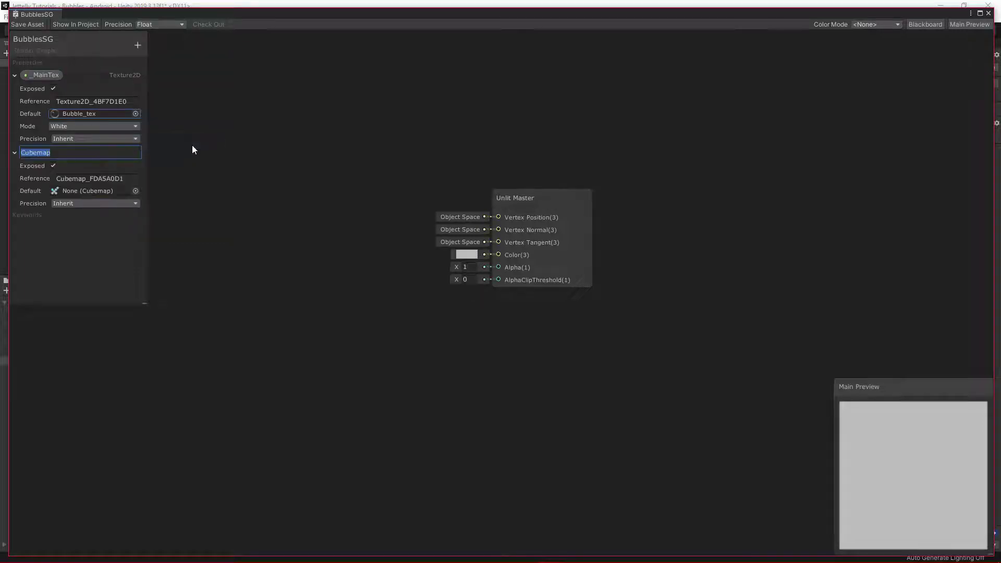
pyautogui.write('_Cube')
pyautogui.write('Map')
pyautogui.press('Return')
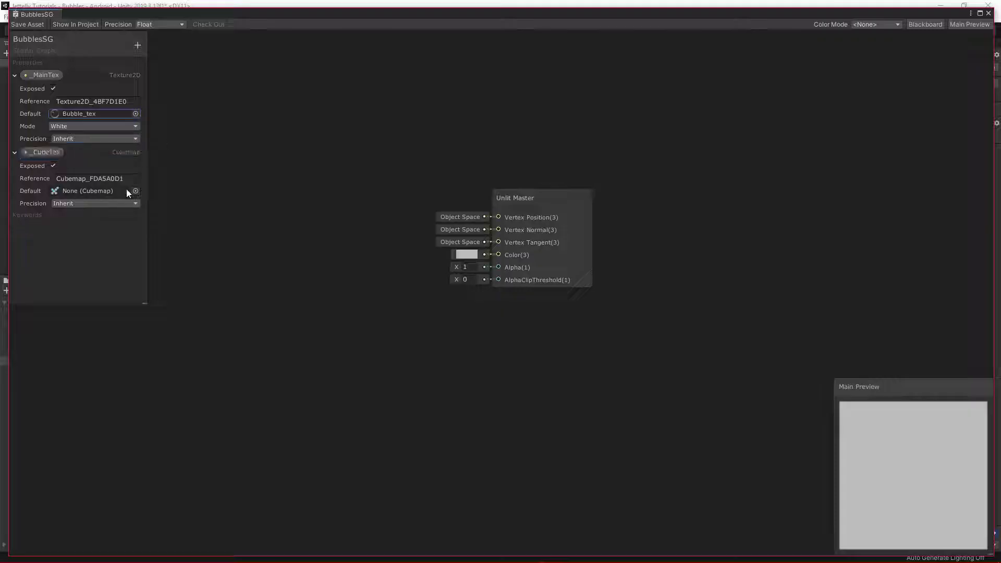
pyautogui.click(136, 191)
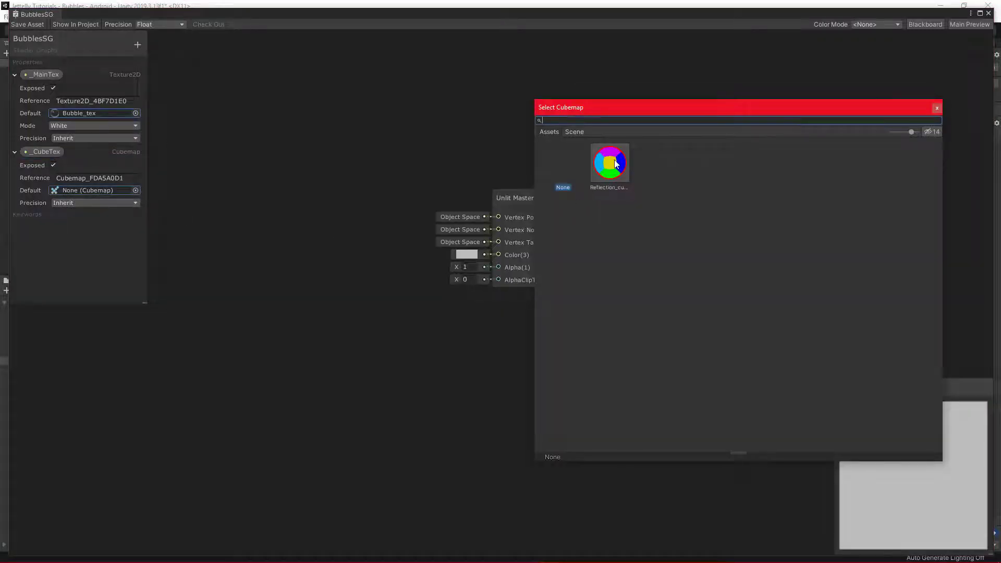
pyautogui.click(614, 160)
pyautogui.click(936, 108)
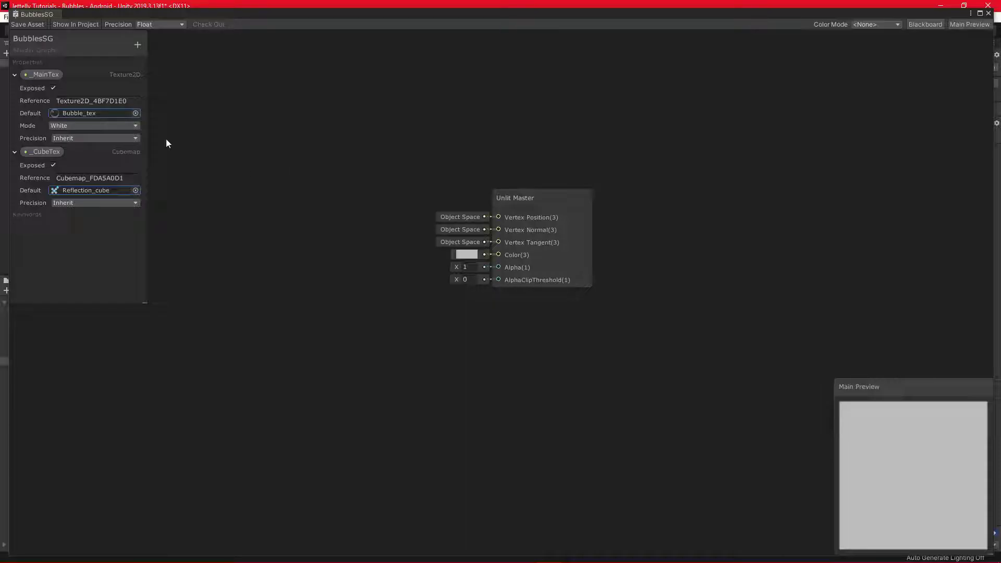
# Step: Place _MainTex and _CubeTex property nodes on the graph
pyautogui.moveTo(42, 75); pyautogui.dragTo(307, 139)
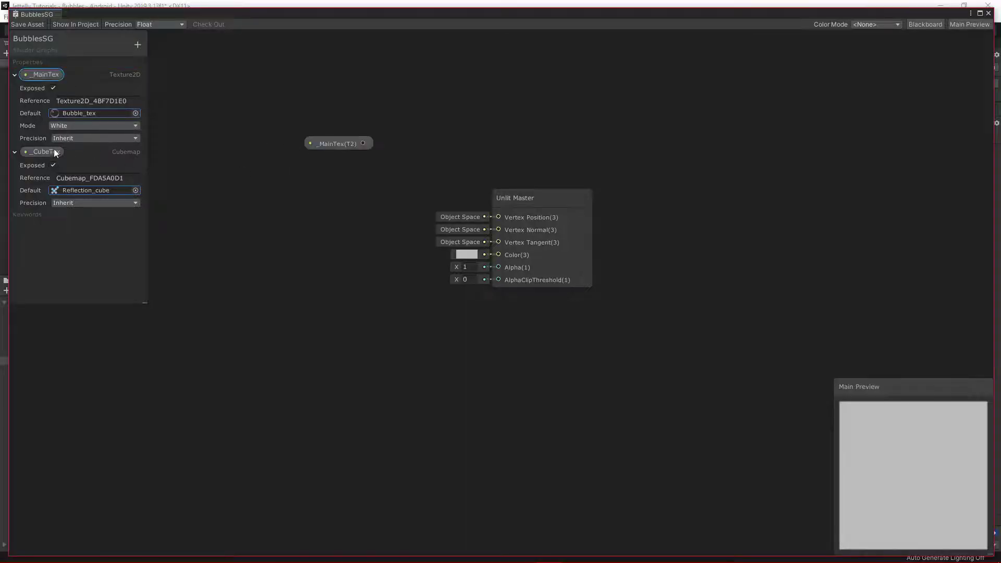
pyautogui.moveTo(37, 151); pyautogui.dragTo(311, 218)
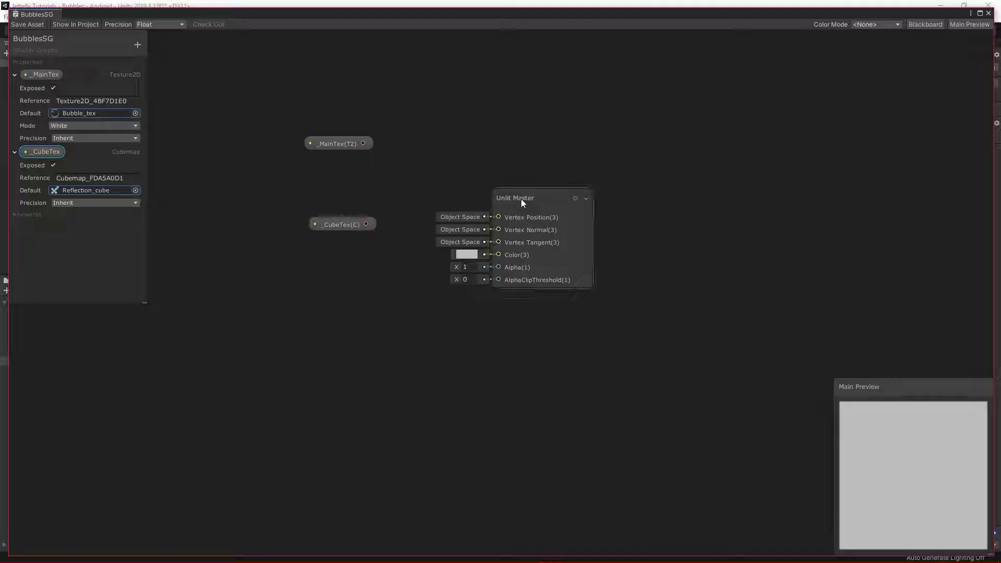
pyautogui.moveTo(520, 198); pyautogui.dragTo(584, 208)
pyautogui.click(417, 187)
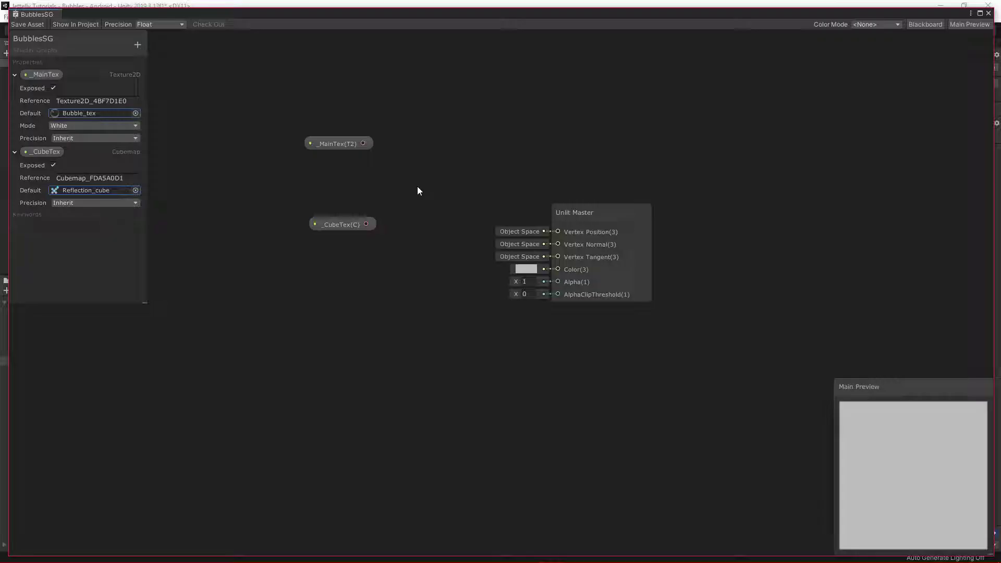
# Step: Add a Sample Texture 2D node beside _MainTex
pyautogui.press('space')
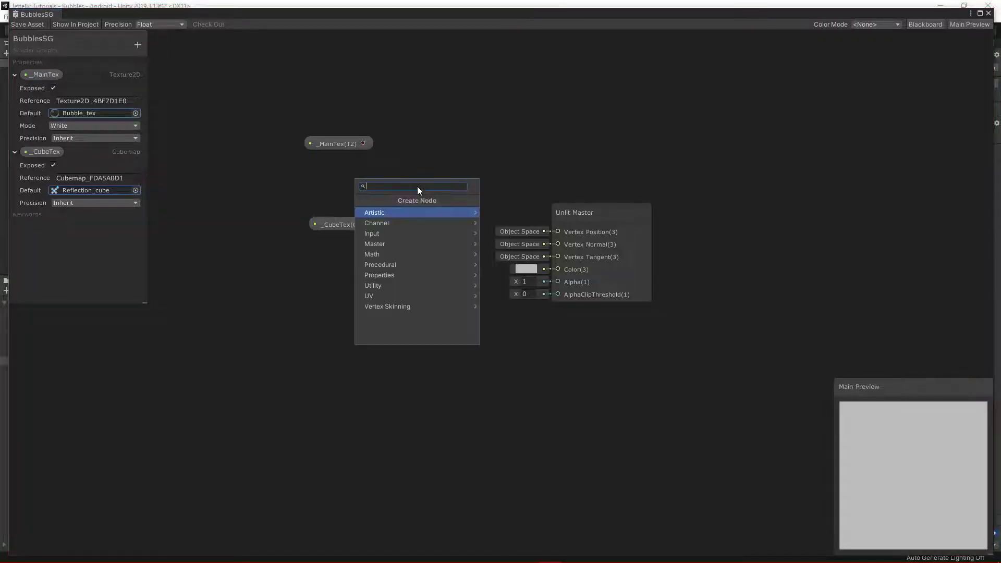
pyautogui.write('sampl')
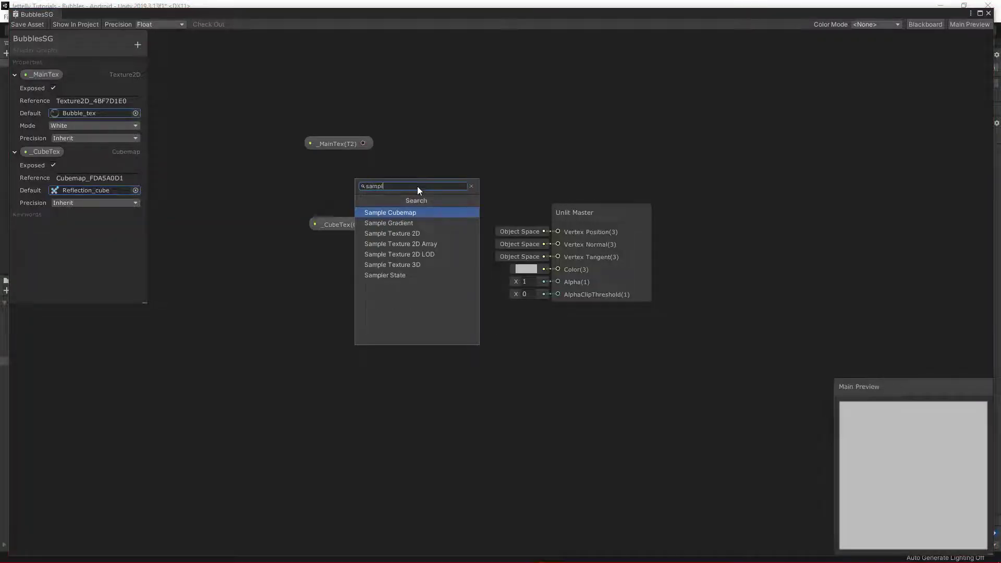
pyautogui.press('Down')
pyautogui.press('Down')
pyautogui.press('Down')
pyautogui.press('Up')
pyautogui.press('Return')
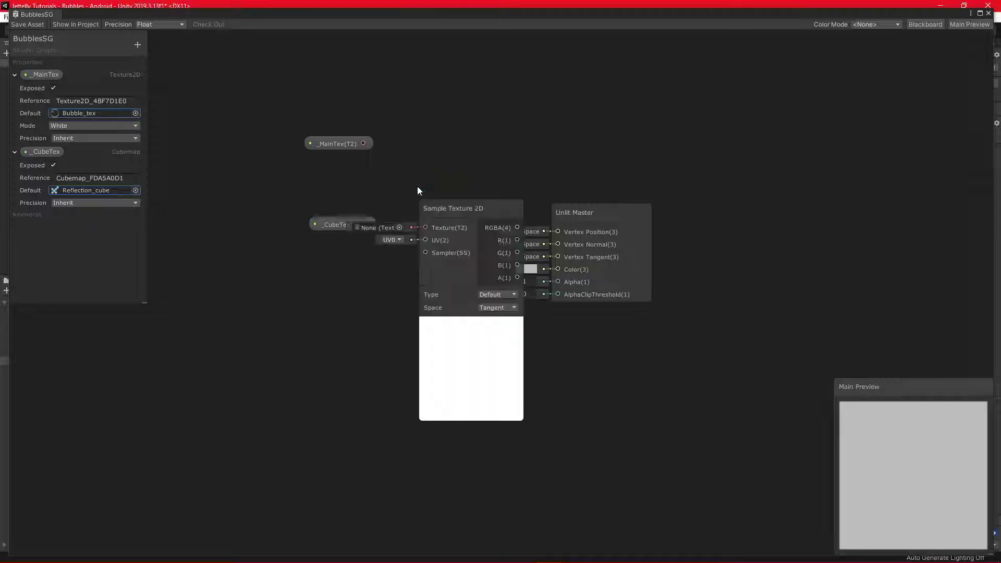
pyautogui.click(471, 324)
pyautogui.moveTo(457, 202); pyautogui.dragTo(461, 116)
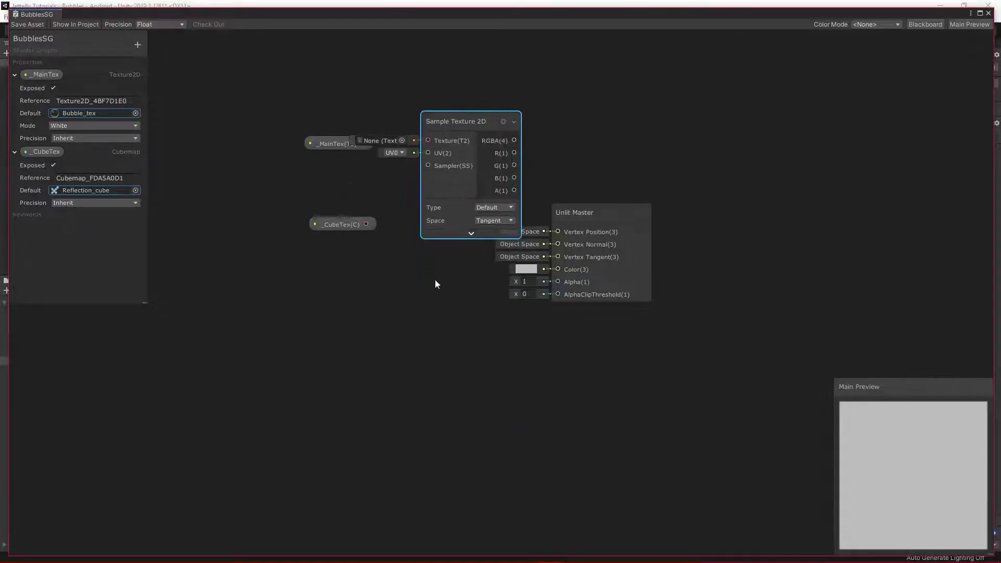
# Step: Add a Sample Cubemap node and feed _CubeTex into its Cube input
pyautogui.press('space')
pyautogui.write('sampl')
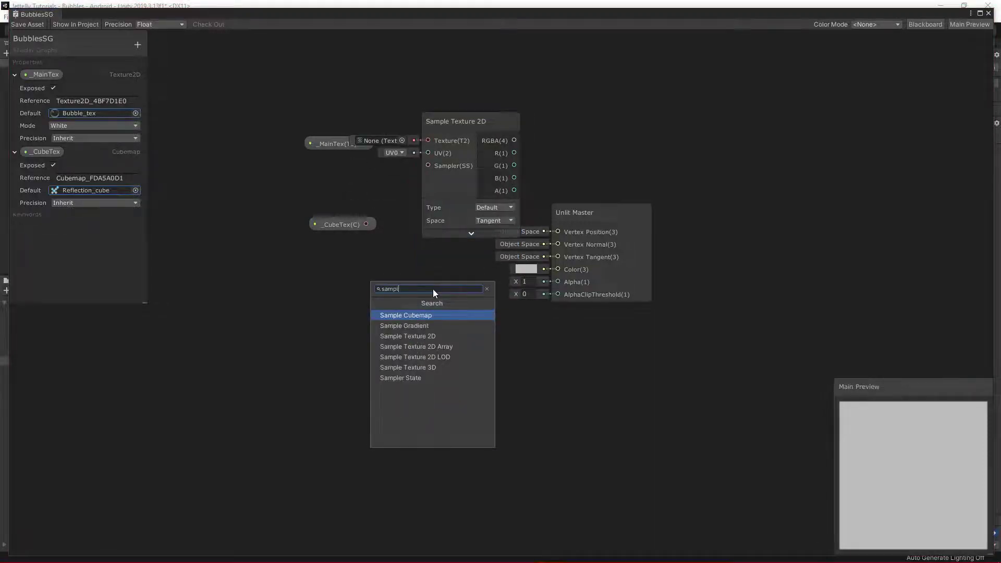
pyautogui.press('Return')
pyautogui.moveTo(590, 212); pyautogui.dragTo(664, 219)
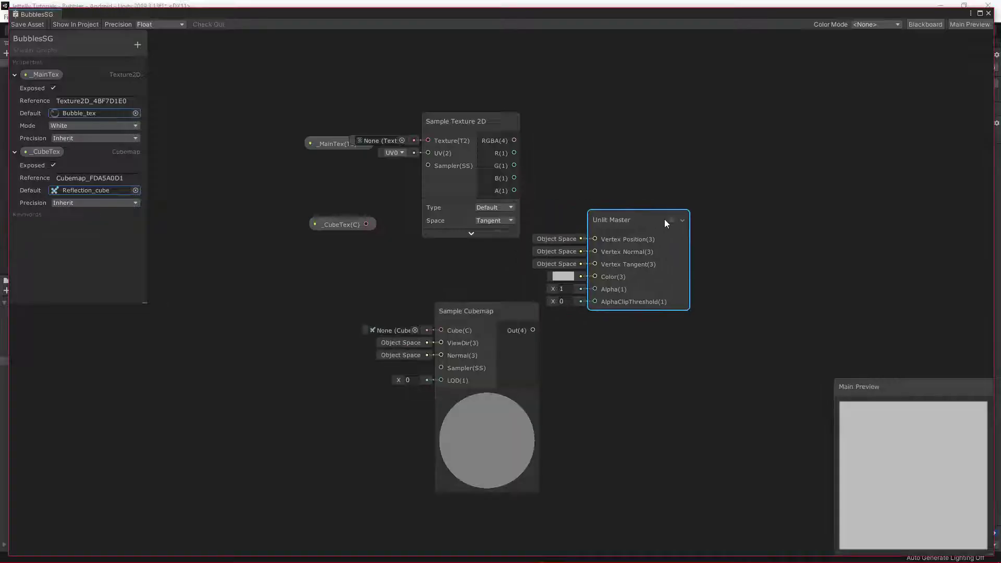
pyautogui.moveTo(352, 230); pyautogui.dragTo(351, 273)
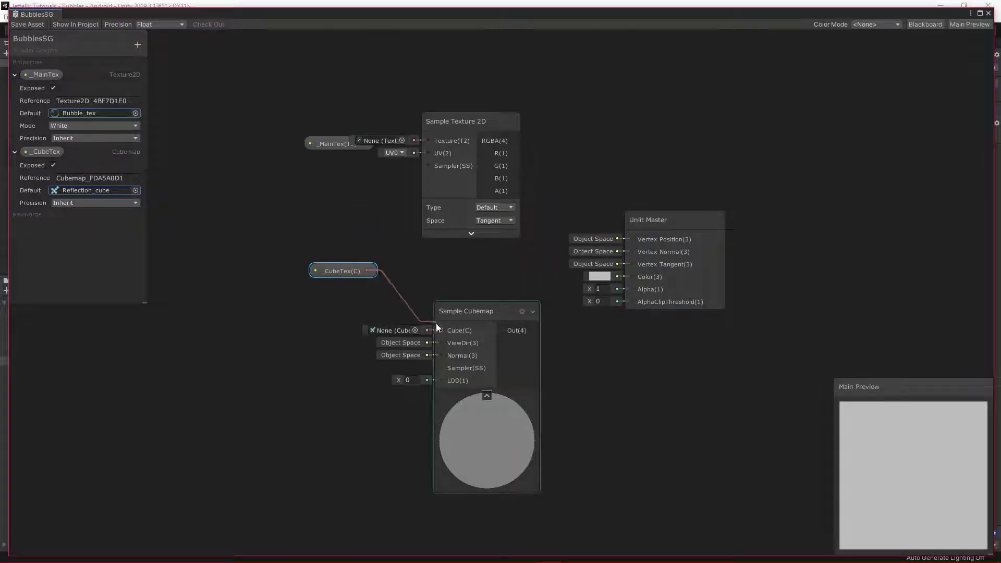
pyautogui.moveTo(367, 270)
pyautogui.mouseDown()
pyautogui.moveTo(440, 330)
pyautogui.moveTo(391, 306)
pyautogui.mouseUp()
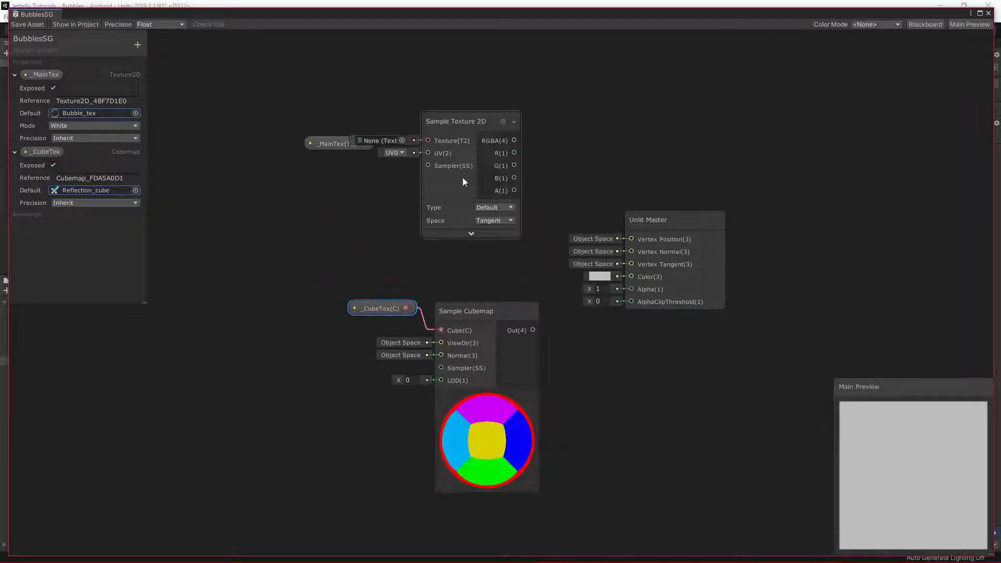
# Step: Wire _MainTex into Sample Texture 2D and Sample Cubemap Out into the Unlit Master Color
pyautogui.moveTo(449, 122); pyautogui.dragTo(456, 142)
pyautogui.moveTo(368, 143); pyautogui.dragTo(417, 163)
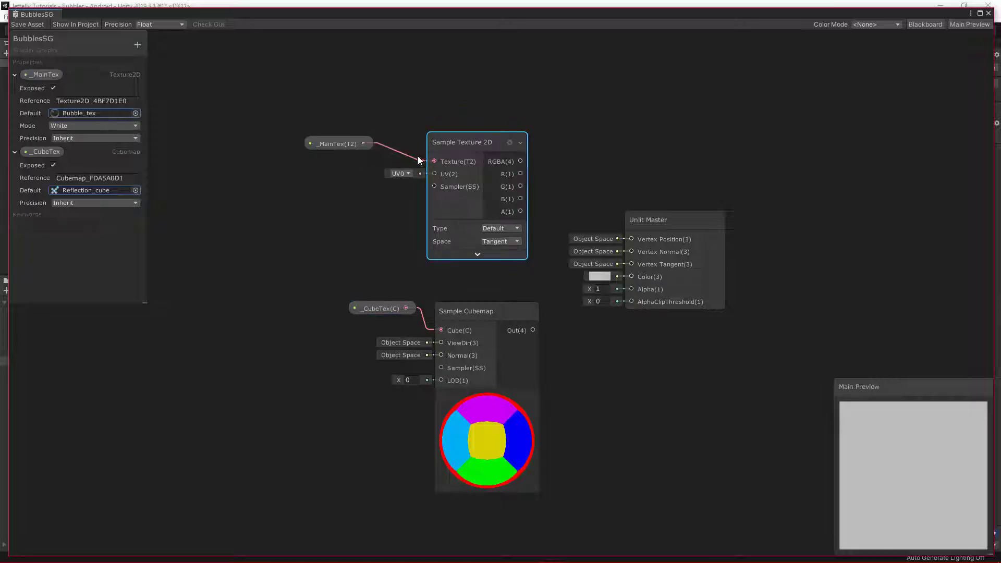
pyautogui.moveTo(350, 143); pyautogui.dragTo(387, 137)
pyautogui.click(476, 254)
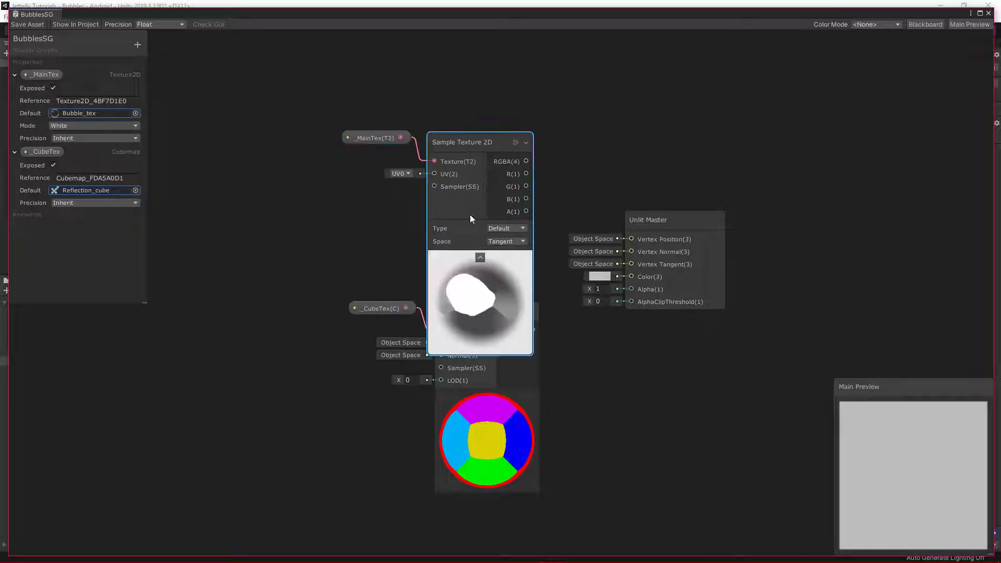
pyautogui.moveTo(467, 142)
pyautogui.mouseDown()
pyautogui.moveTo(446, 57)
pyautogui.moveTo(467, 108)
pyautogui.mouseUp()
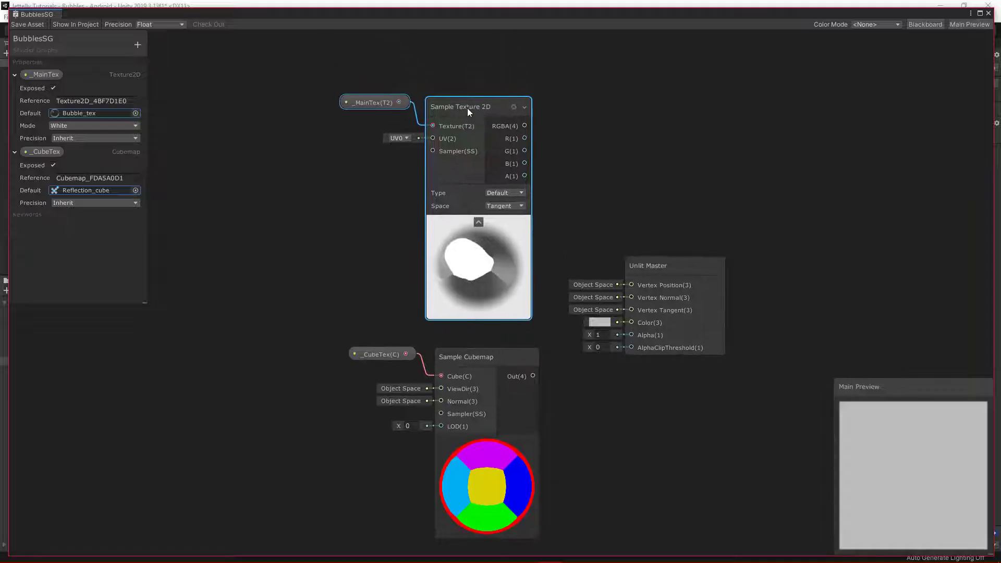
pyautogui.moveTo(627, 270); pyautogui.dragTo(689, 314)
pyautogui.press('a')
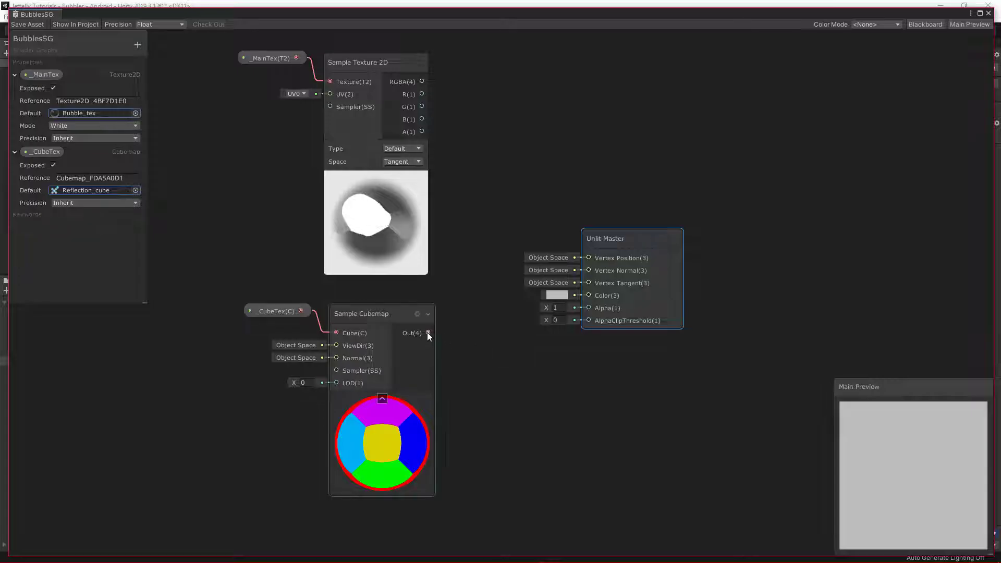
pyautogui.moveTo(428, 332); pyautogui.dragTo(589, 295)
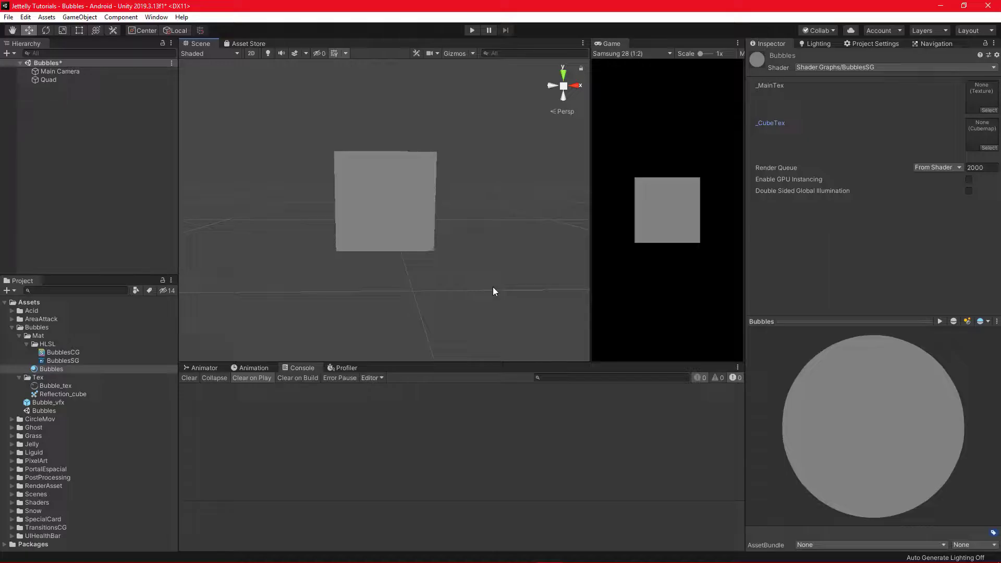
# Step: Assign the bubble texture to _MainTex and Reflection_cube to _CubeTex on the Bubbles material
pyautogui.click(52, 369)
pyautogui.moveTo(46, 393); pyautogui.dragTo(844, 132)
pyautogui.moveTo(977, 102); pyautogui.dragTo(977, 102)
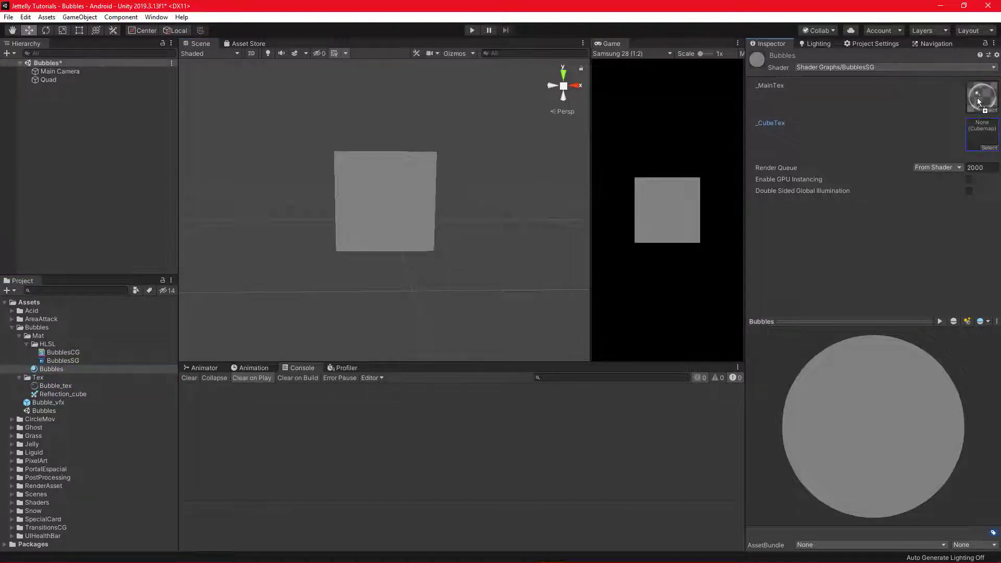
pyautogui.moveTo(61, 397); pyautogui.dragTo(993, 127)
pyautogui.moveTo(487, 237)
pyautogui.keyDown('alt'); pyautogui.mouseDown()
pyautogui.moveTo(352, 294)
pyautogui.moveTo(357, 232)
pyautogui.mouseUp(); pyautogui.keyUp('alt')
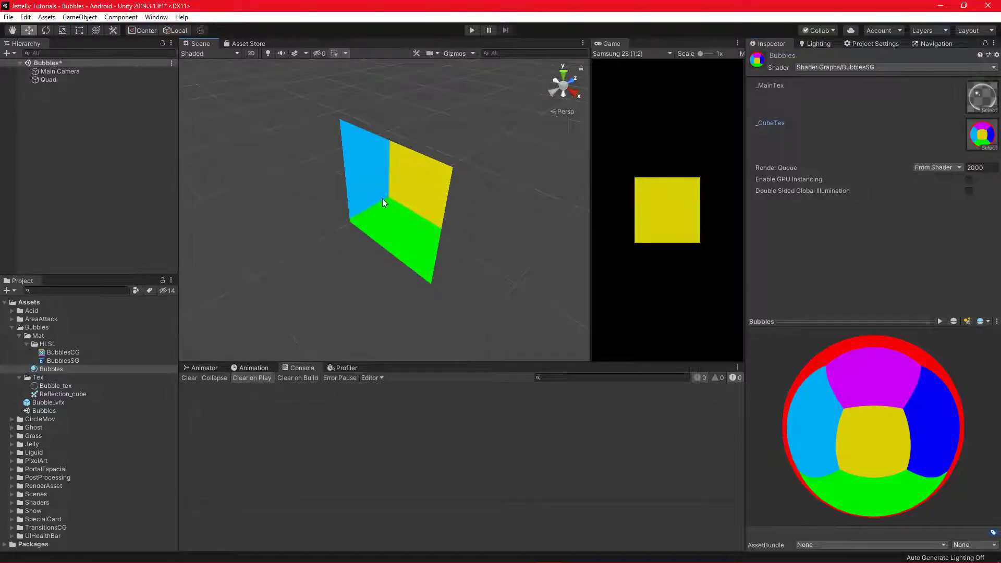
pyautogui.moveTo(409, 290)
pyautogui.keyDown('alt'); pyautogui.mouseDown()
pyautogui.moveTo(427, 192)
pyautogui.moveTo(416, 98)
pyautogui.moveTo(375, 152)
pyautogui.moveTo(409, 205)
pyautogui.moveTo(693, 225)
pyautogui.moveTo(690, 464)
pyautogui.moveTo(693, 452)
pyautogui.moveTo(386, 307)
pyautogui.mouseUp(); pyautogui.keyUp('alt')
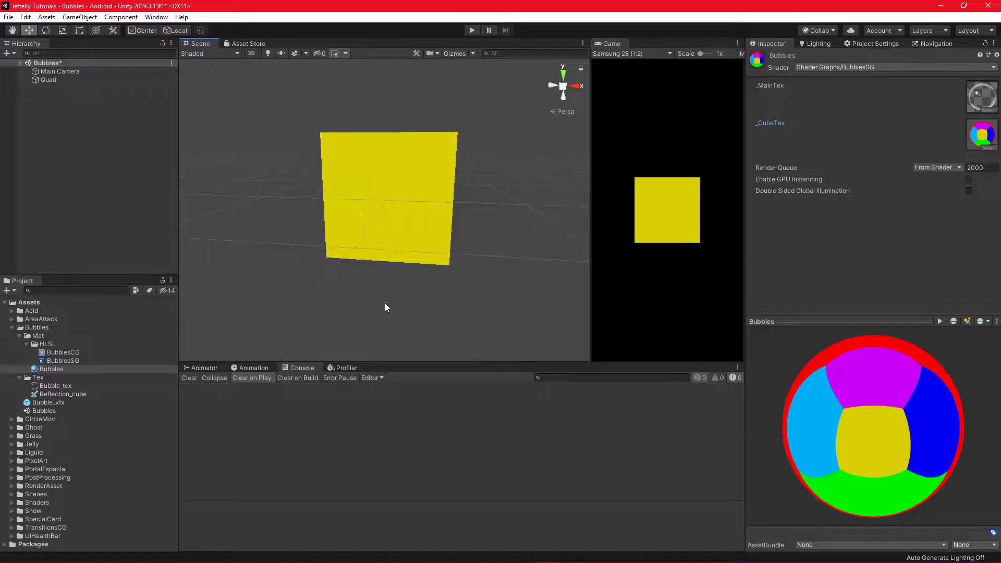
pyautogui.click(98, 110)
pyautogui.rightClick(91, 99)
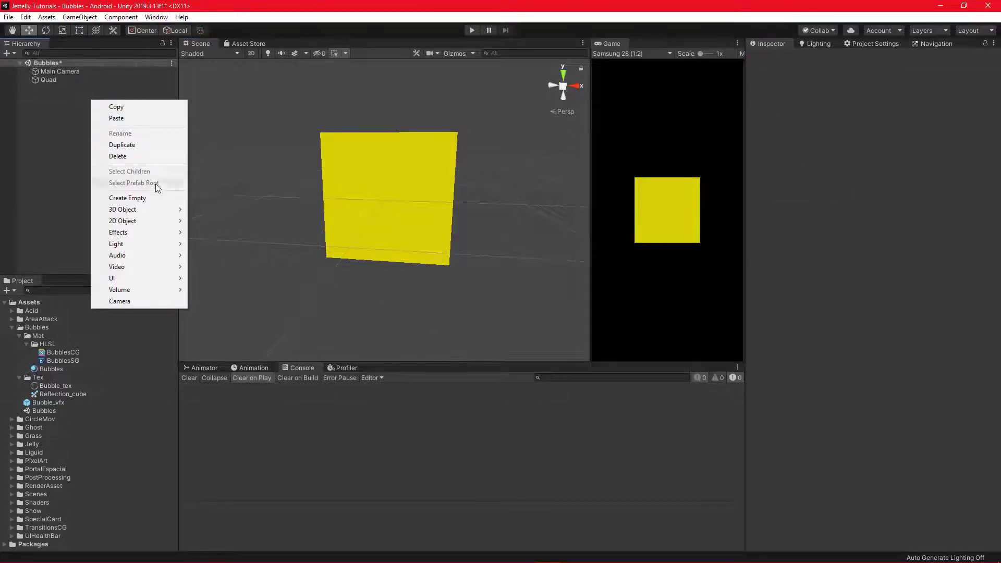
pyautogui.moveTo(152, 207)
pyautogui.click(248, 220)
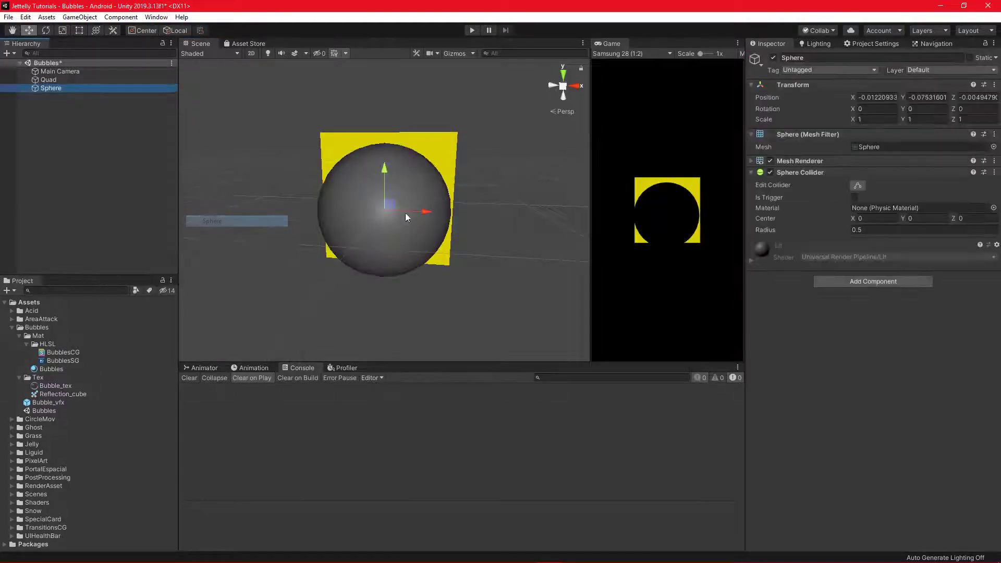
pyautogui.moveTo(437, 217); pyautogui.dragTo(513, 217)
pyautogui.moveTo(514, 217); pyautogui.dragTo(453, 217, button='middle')
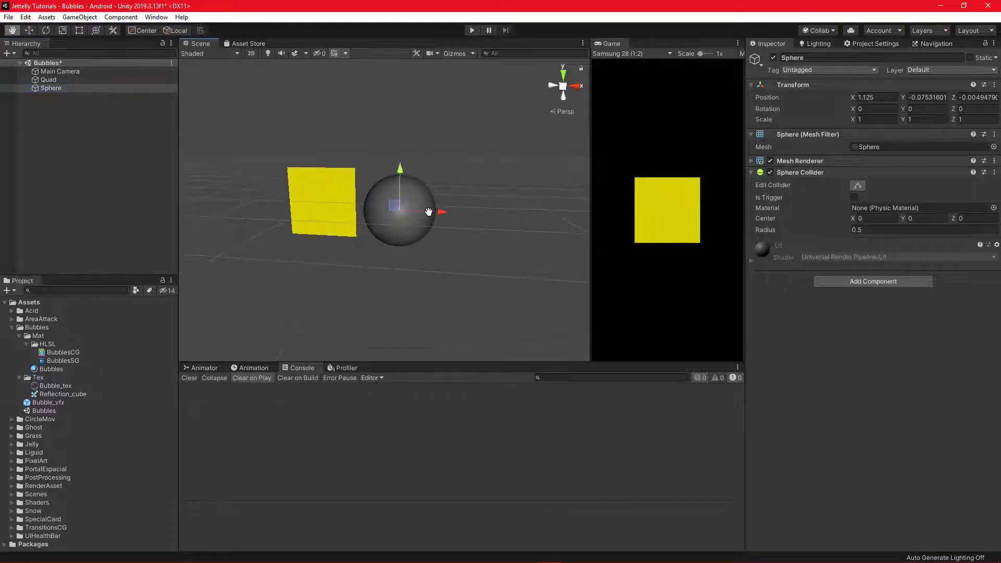
pyautogui.moveTo(46, 373)
pyautogui.mouseDown()
pyautogui.moveTo(402, 240)
pyautogui.moveTo(357, 306)
pyautogui.moveTo(552, 380)
pyautogui.moveTo(595, 309)
pyautogui.moveTo(489, 197)
pyautogui.moveTo(289, 237)
pyautogui.moveTo(178, 233)
pyautogui.moveTo(302, 447)
pyautogui.moveTo(327, 188)
pyautogui.moveTo(425, 118)
pyautogui.moveTo(423, 320)
pyautogui.moveTo(311, 408)
pyautogui.moveTo(217, 331)
pyautogui.moveTo(393, 237)
pyautogui.moveTo(505, 306)
pyautogui.moveTo(420, 427)
pyautogui.moveTo(399, 415)
pyautogui.mouseUp()
pyautogui.press('Delete')
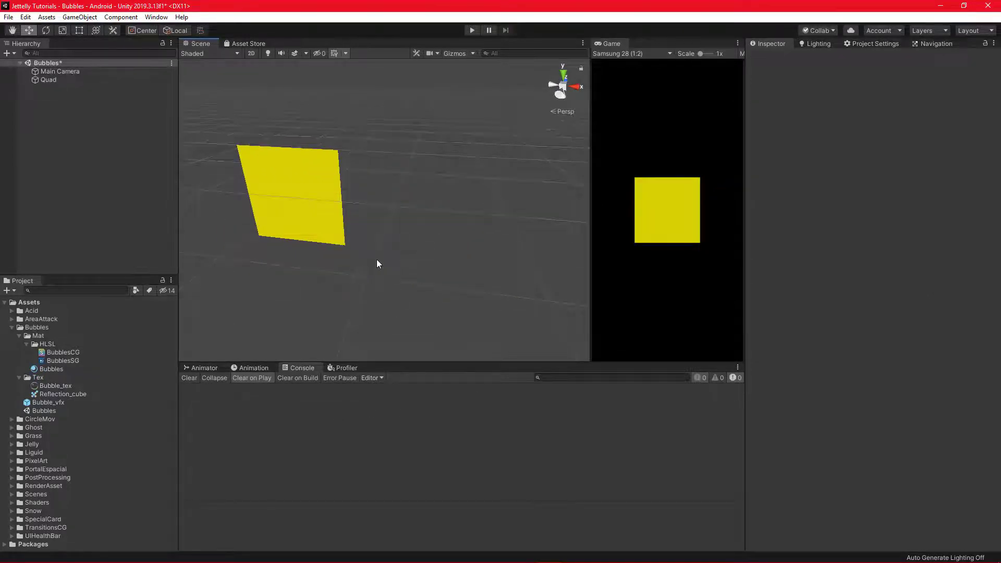
pyautogui.keyDown('alt'); pyautogui.moveTo(376, 259); pyautogui.dragTo(399, 236); pyautogui.keyUp('alt')
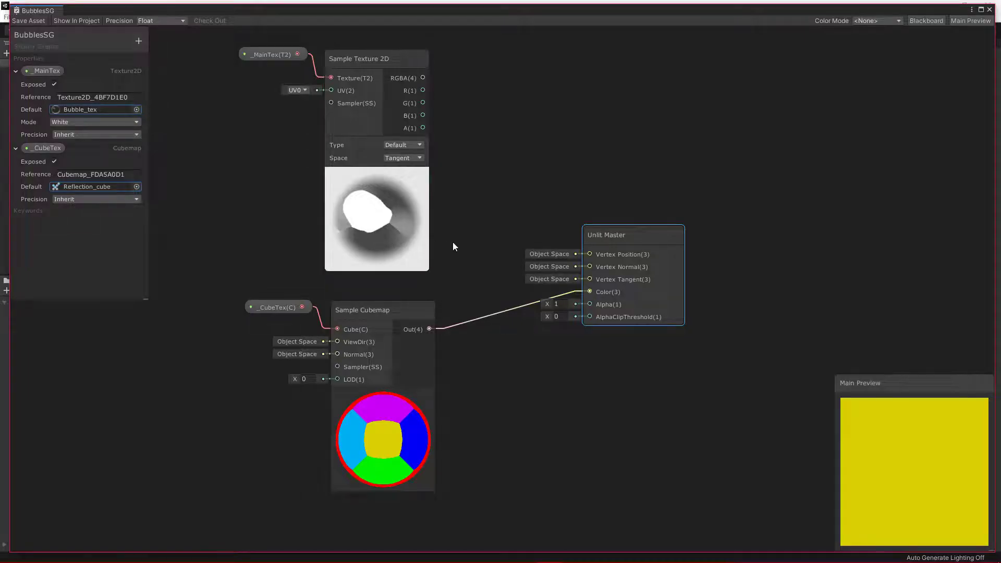
# Step: Add a World-space Position node and wire it into Sample Cubemap's ViewDir
pyautogui.moveTo(452, 242); pyautogui.dragTo(594, 198, button='middle')
pyautogui.press('space')
pyautogui.write('pos')
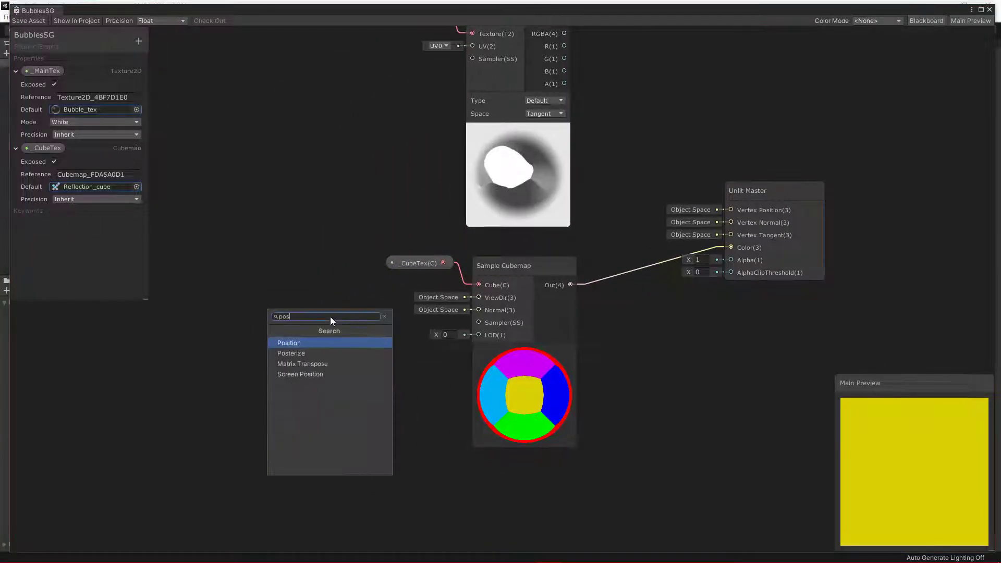
pyautogui.press('Return')
pyautogui.moveTo(368, 339); pyautogui.dragTo(320, 248)
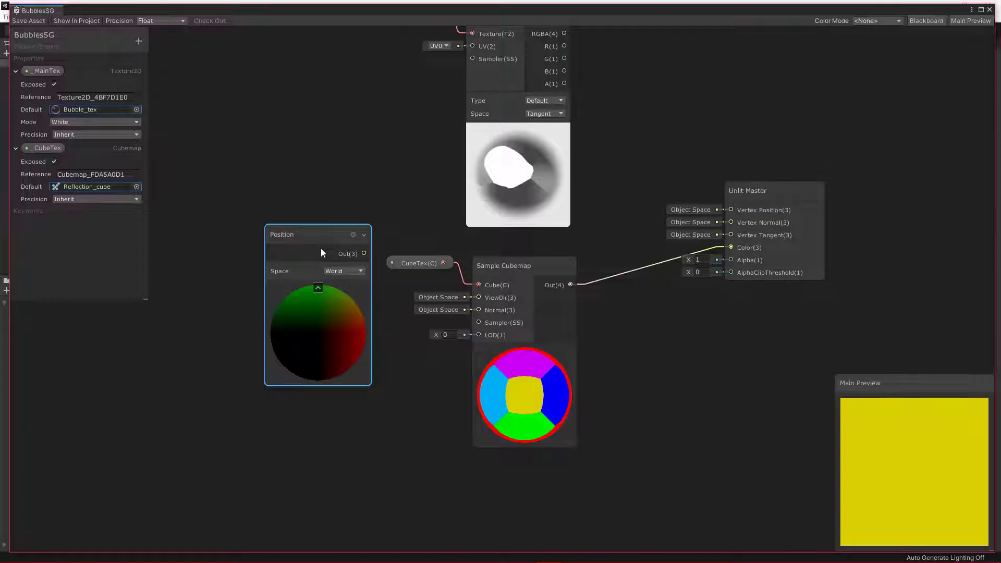
pyautogui.click(342, 271)
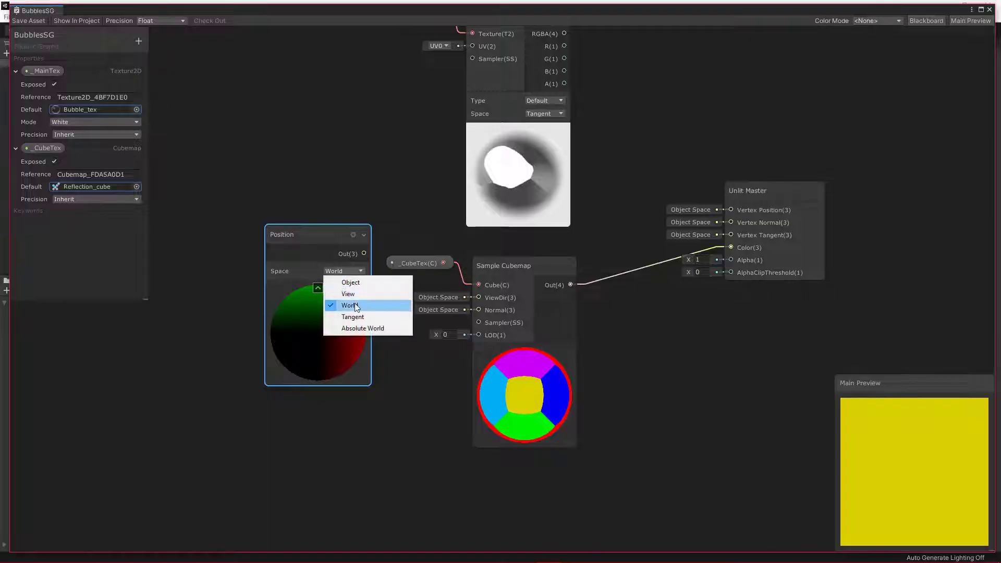
pyautogui.click(356, 306)
pyautogui.moveTo(324, 233)
pyautogui.mouseDown()
pyautogui.moveTo(320, 256)
pyautogui.moveTo(439, 306)
pyautogui.mouseUp()
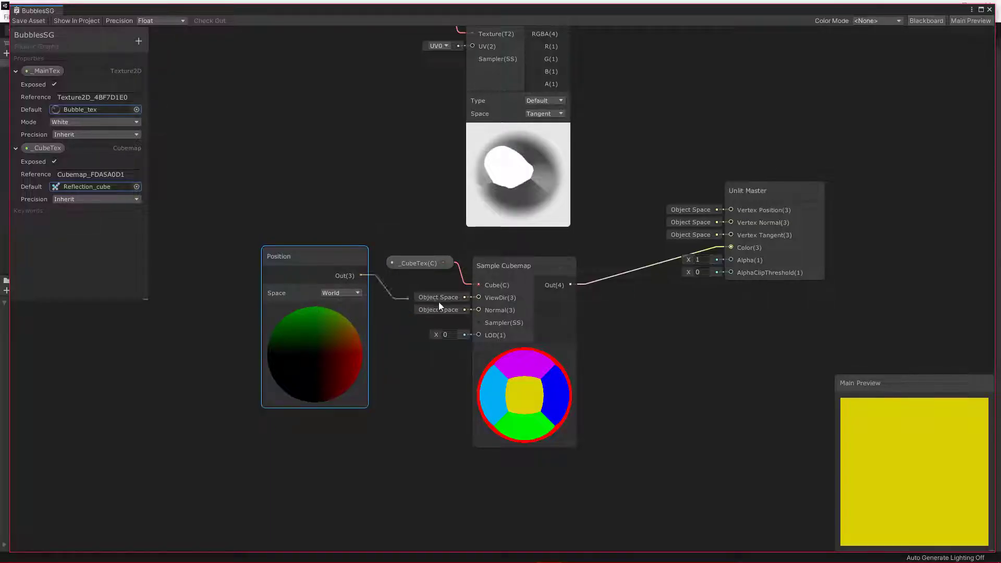
pyautogui.moveTo(338, 259); pyautogui.dragTo(359, 302)
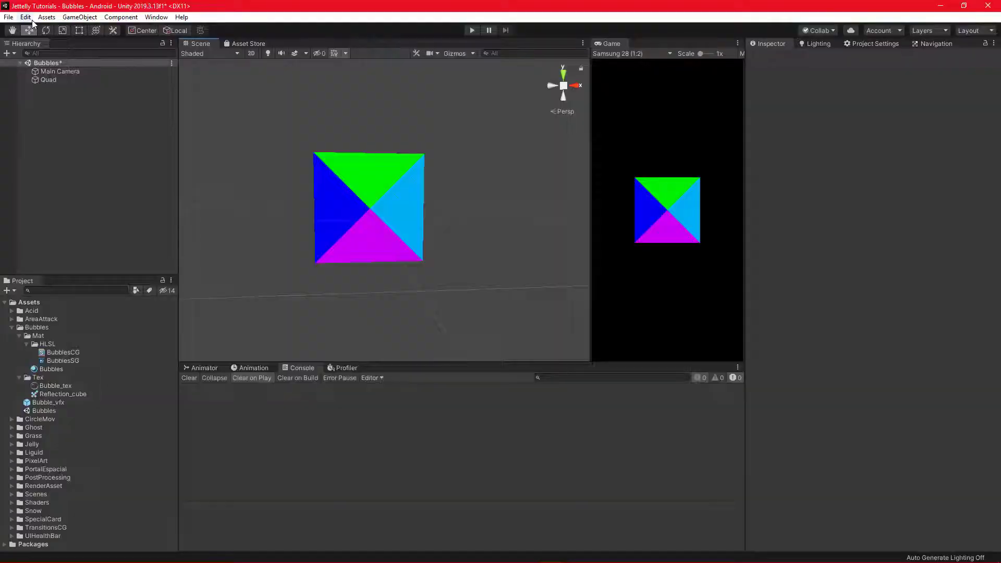
# Step: Rotate the Quad to inspect the reflection, then set its Y rotation back to 0
pyautogui.moveTo(327, 193)
pyautogui.keyDown('alt'); pyautogui.mouseDown()
pyautogui.moveTo(212, 310)
pyautogui.moveTo(357, 290)
pyautogui.mouseUp(); pyautogui.keyUp('alt')
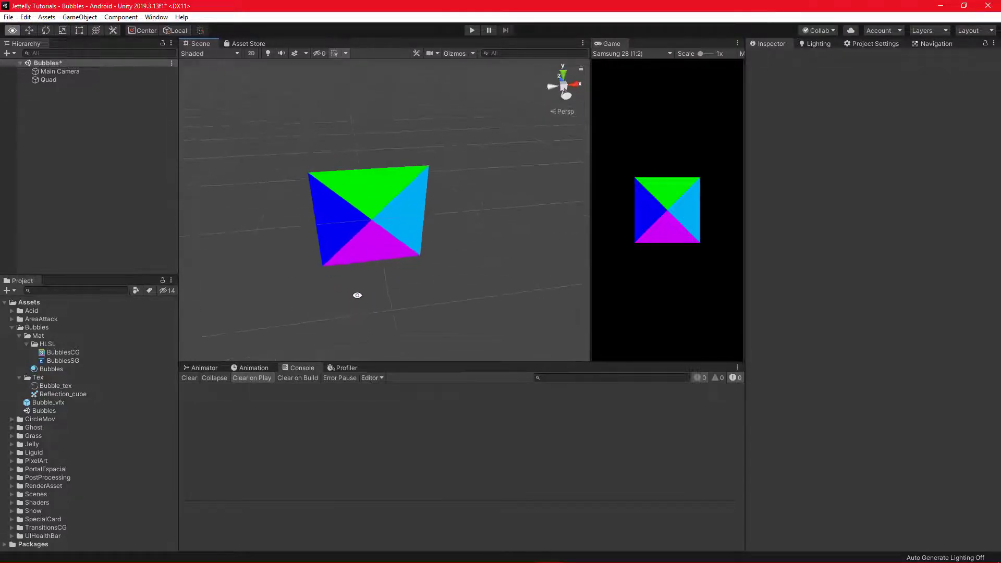
pyautogui.click(389, 229)
pyautogui.press('e')
pyautogui.moveTo(400, 216)
pyautogui.mouseDown()
pyautogui.moveTo(459, 233)
pyautogui.moveTo(384, 256)
pyautogui.moveTo(416, 253)
pyautogui.mouseUp()
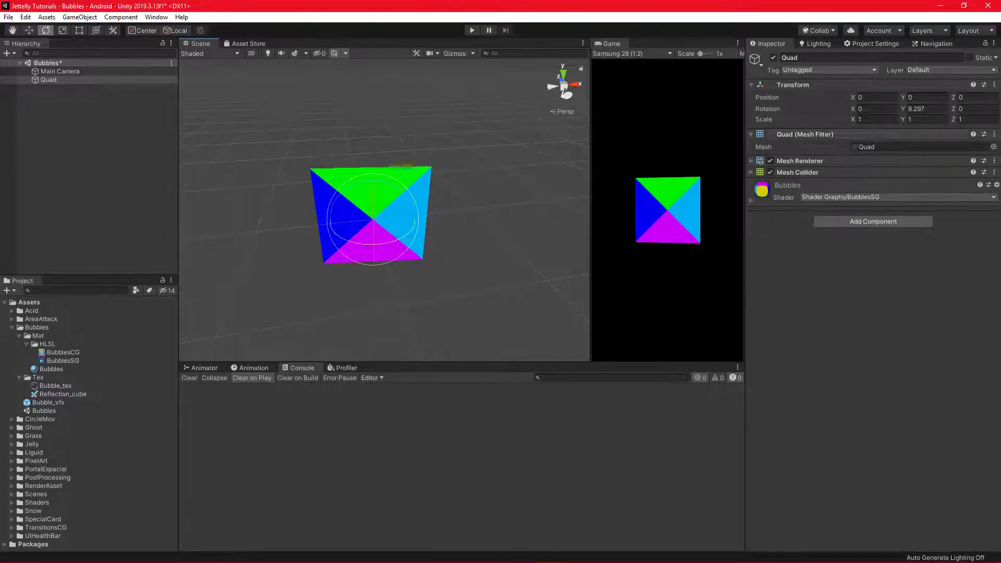
pyautogui.write('0')
pyautogui.press('Return')
# Step: Move the Quad to test the reflection, then reopen the BubblesSG graph
pyautogui.press('w')
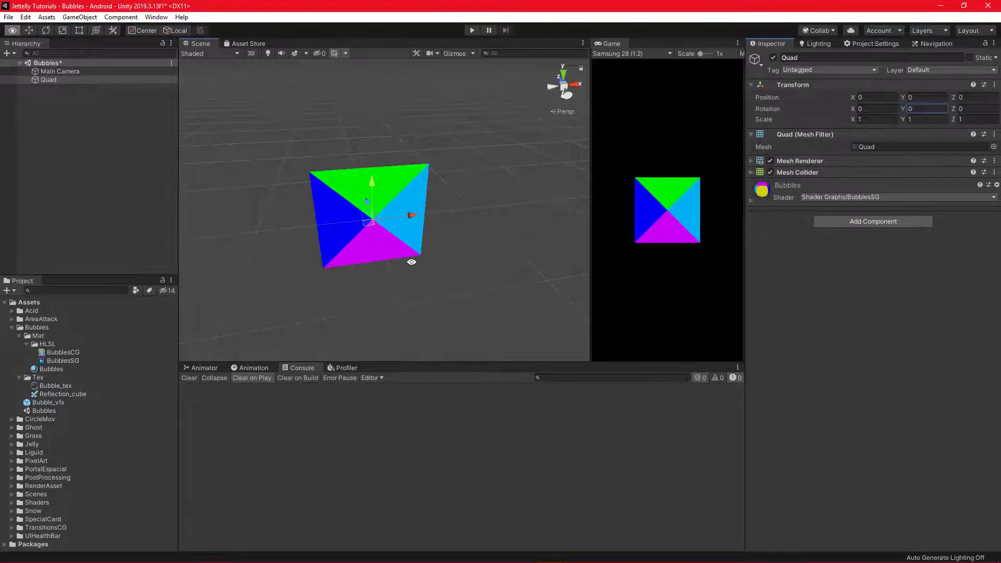
pyautogui.moveTo(411, 262)
pyautogui.keyDown('alt'); pyautogui.mouseDown()
pyautogui.moveTo(409, 215)
pyautogui.moveTo(368, 228)
pyautogui.moveTo(404, 225)
pyautogui.mouseUp(); pyautogui.keyUp('alt')
pyautogui.moveTo(345, 173)
pyautogui.mouseDown()
pyautogui.moveTo(351, 221)
pyautogui.moveTo(364, 132)
pyautogui.moveTo(375, 139)
pyautogui.mouseUp()
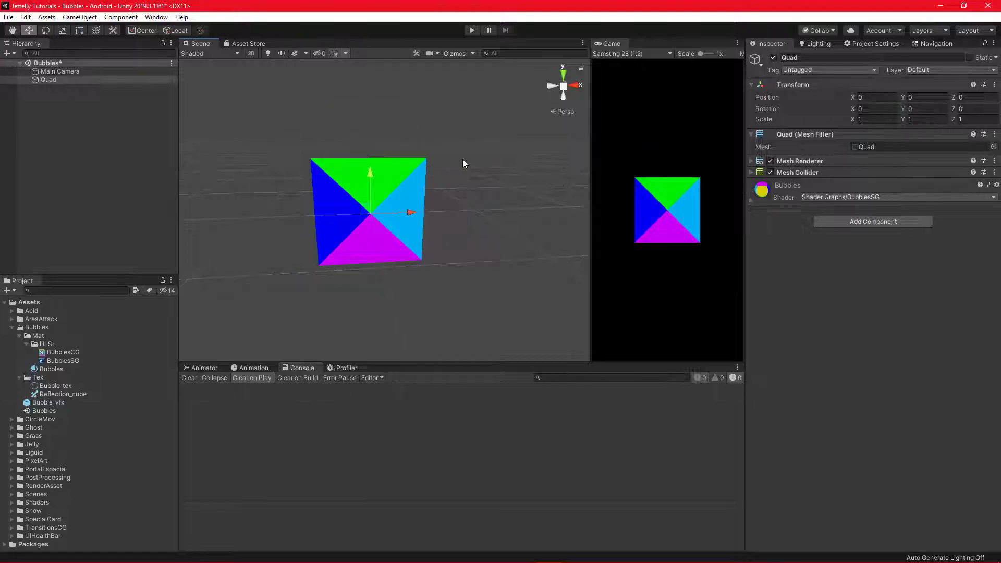
pyautogui.click(65, 362)
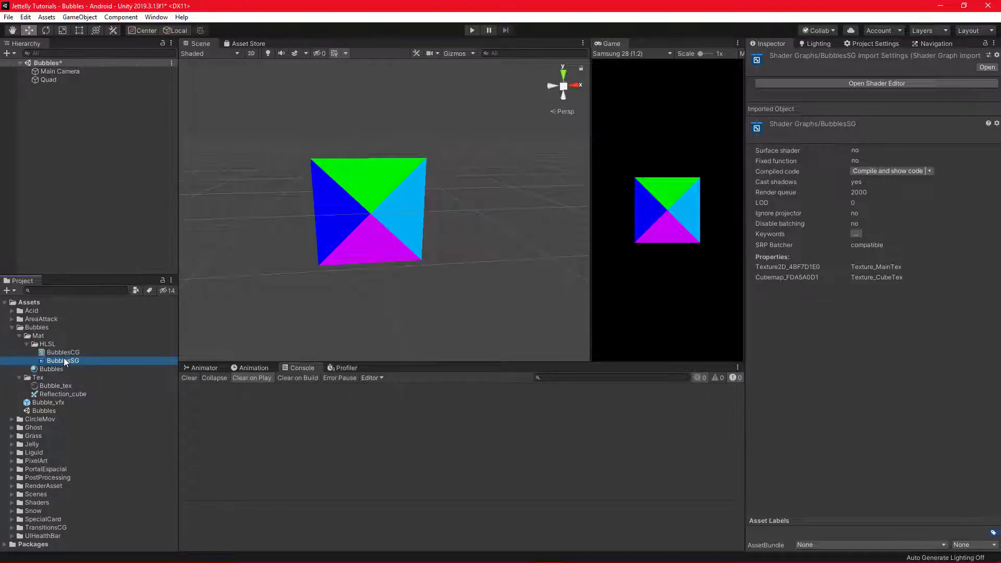
pyautogui.doubleClick(65, 361)
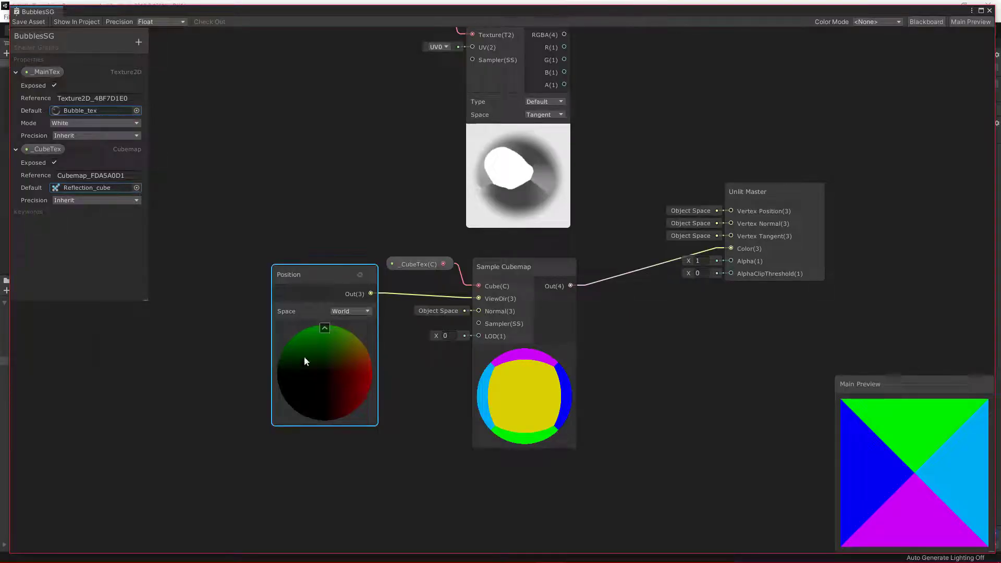
# Step: Remove the Position-to-ViewDir link and add Object and Subtract nodes
pyautogui.click(392, 294)
pyautogui.press('Delete')
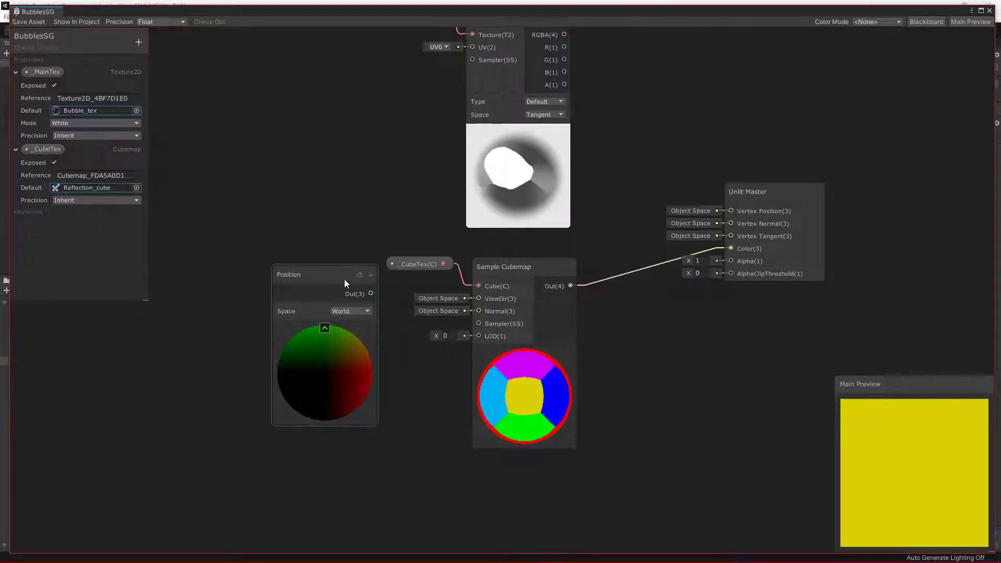
pyautogui.moveTo(333, 269); pyautogui.dragTo(272, 173)
pyautogui.click(281, 366)
pyautogui.press('space')
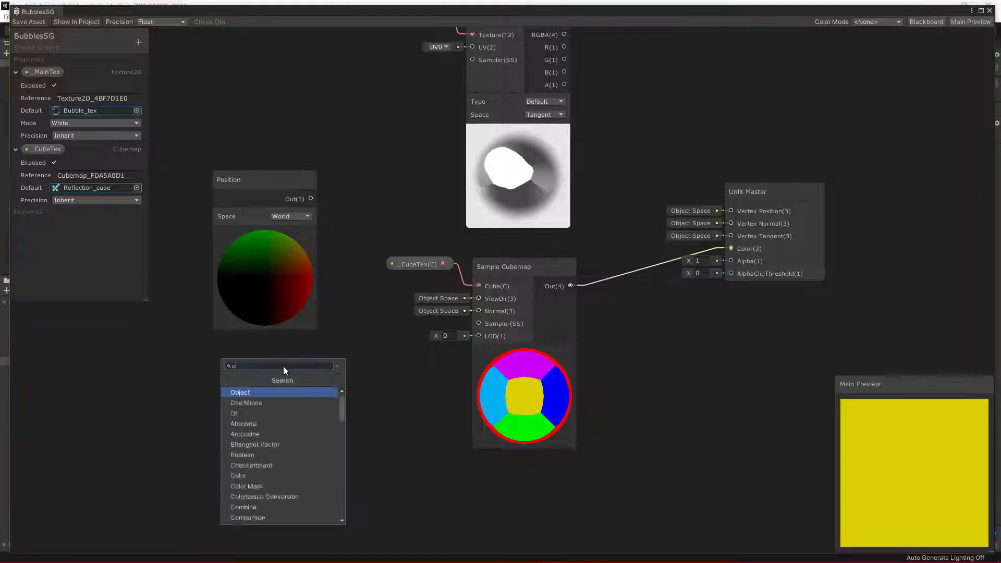
pyautogui.write('object')
pyautogui.press('Return')
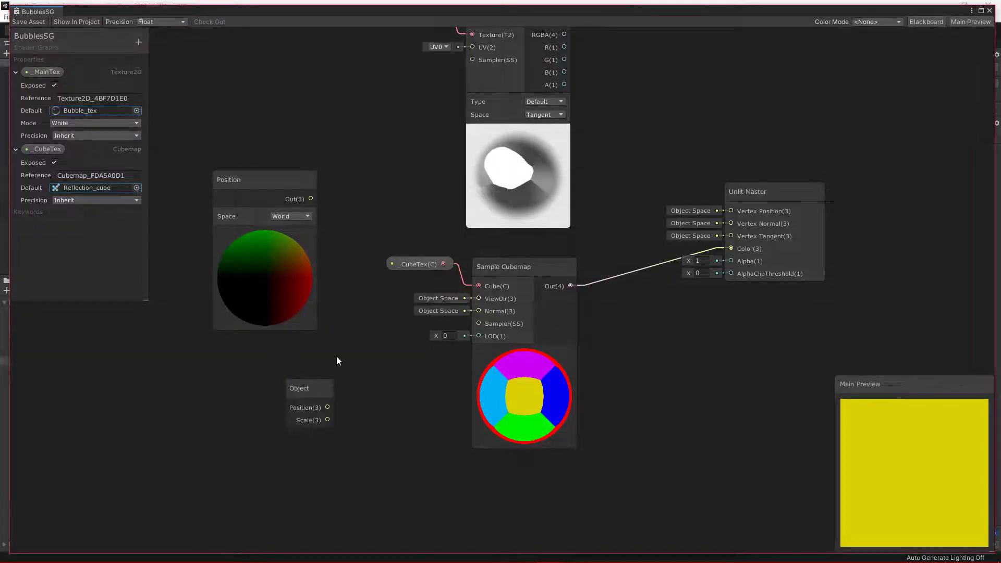
pyautogui.press('space')
pyautogui.write('subtract')
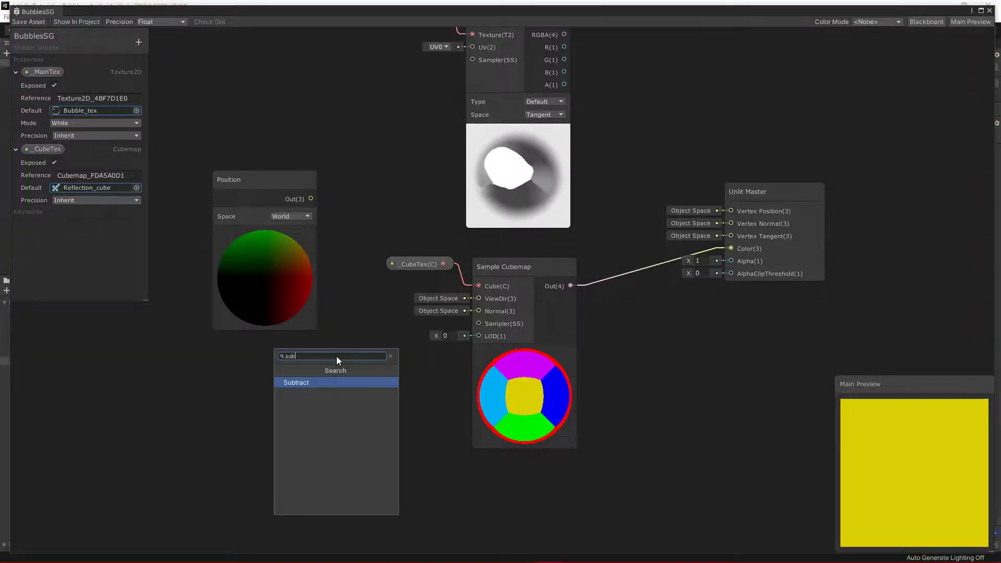
pyautogui.press('Return')
# Step: Wire World Position into Subtract A and Object Position into Subtract B
pyautogui.moveTo(288, 396); pyautogui.dragTo(231, 431)
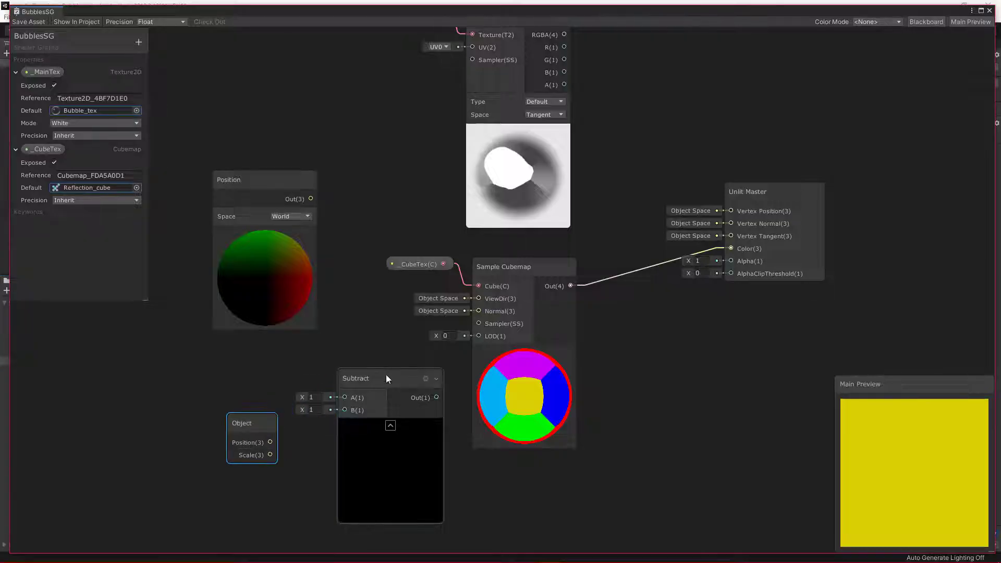
pyautogui.moveTo(392, 427); pyautogui.dragTo(377, 396)
pyautogui.click(376, 395)
pyautogui.click(266, 230)
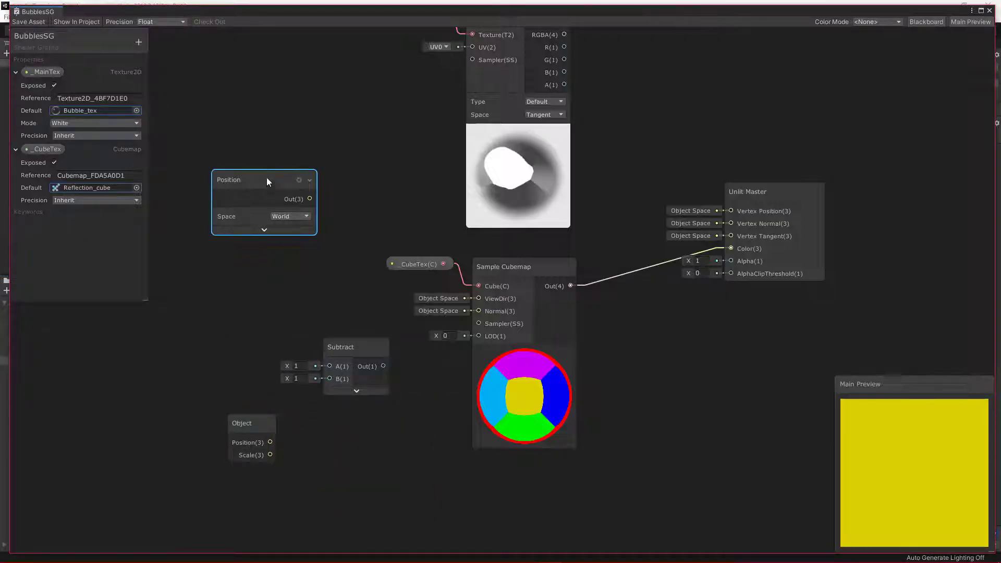
pyautogui.moveTo(267, 177); pyautogui.dragTo(257, 254)
pyautogui.click(286, 215)
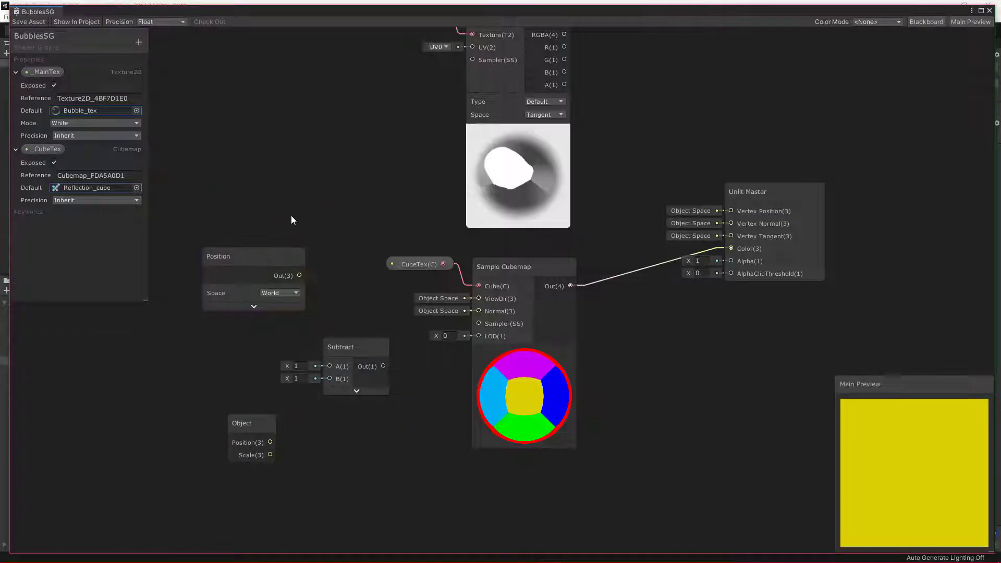
pyautogui.moveTo(299, 275)
pyautogui.mouseDown()
pyautogui.moveTo(326, 365)
pyautogui.moveTo(340, 313)
pyautogui.mouseUp()
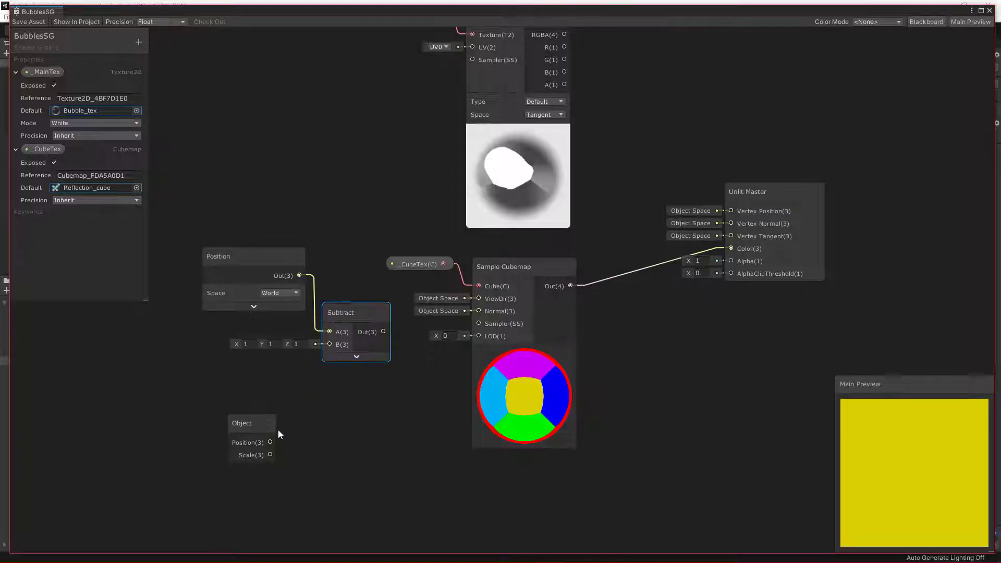
pyautogui.moveTo(270, 442); pyautogui.dragTo(328, 344)
pyautogui.moveTo(248, 420); pyautogui.dragTo(278, 354)
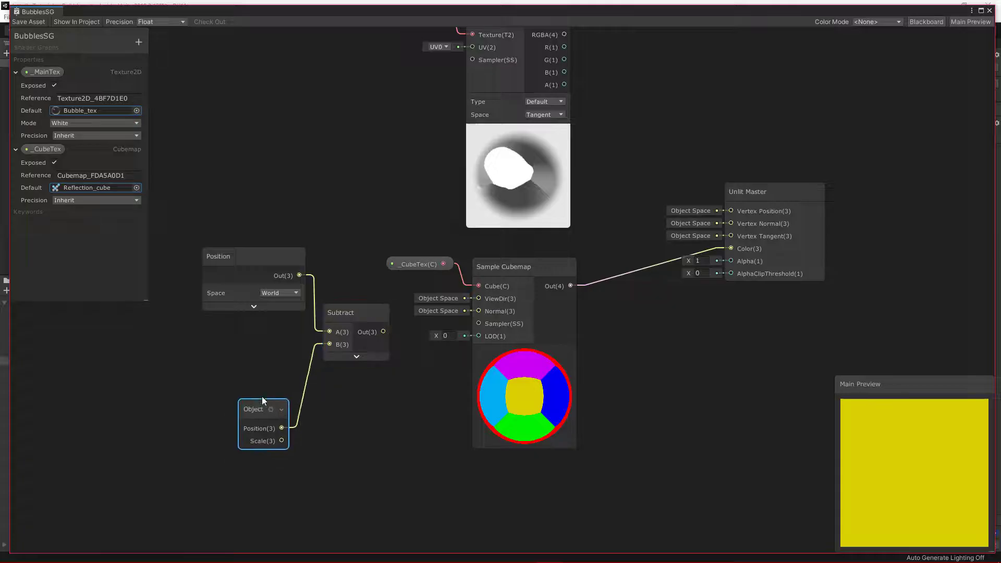
pyautogui.moveTo(255, 211); pyautogui.dragTo(338, 369)
pyautogui.moveTo(360, 311)
pyautogui.mouseDown()
pyautogui.moveTo(346, 289)
pyautogui.moveTo(479, 296)
pyautogui.mouseUp()
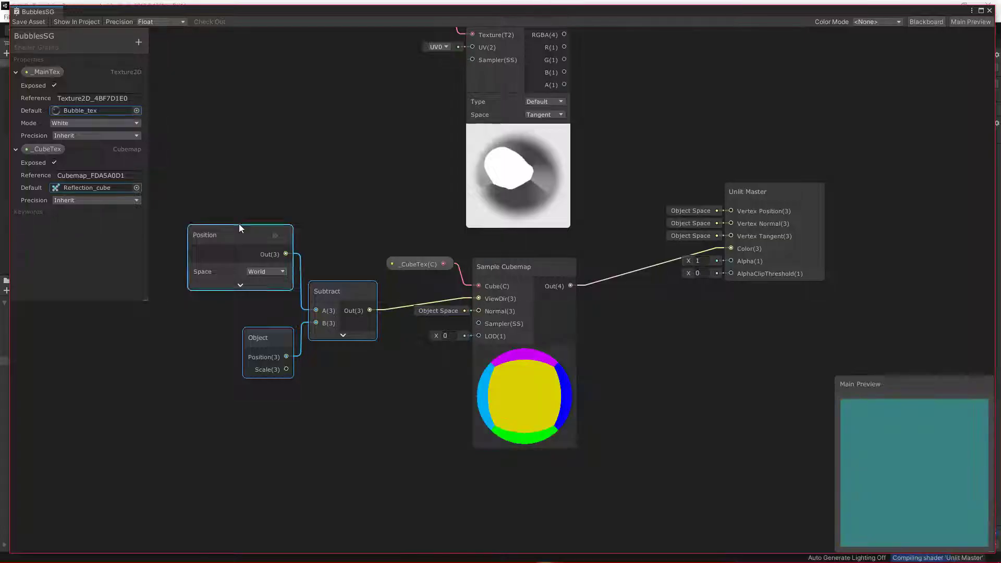
# Step: Connect the Subtract output to Sample Cubemap's ViewDir
pyautogui.moveTo(340, 288); pyautogui.dragTo(372, 275)
pyautogui.click(426, 256)
pyautogui.moveTo(427, 254); pyautogui.dragTo(429, 248)
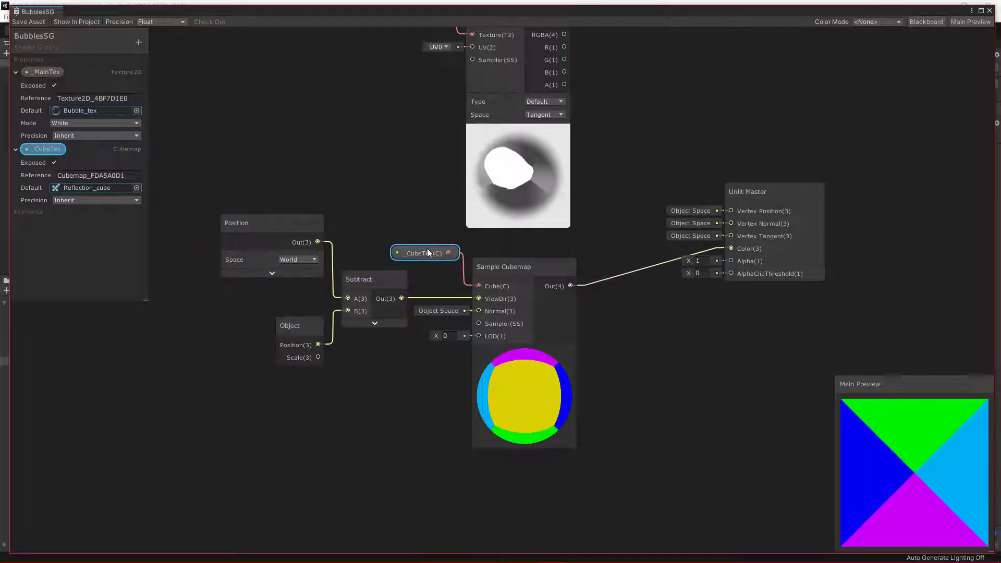
pyautogui.click(170, 74)
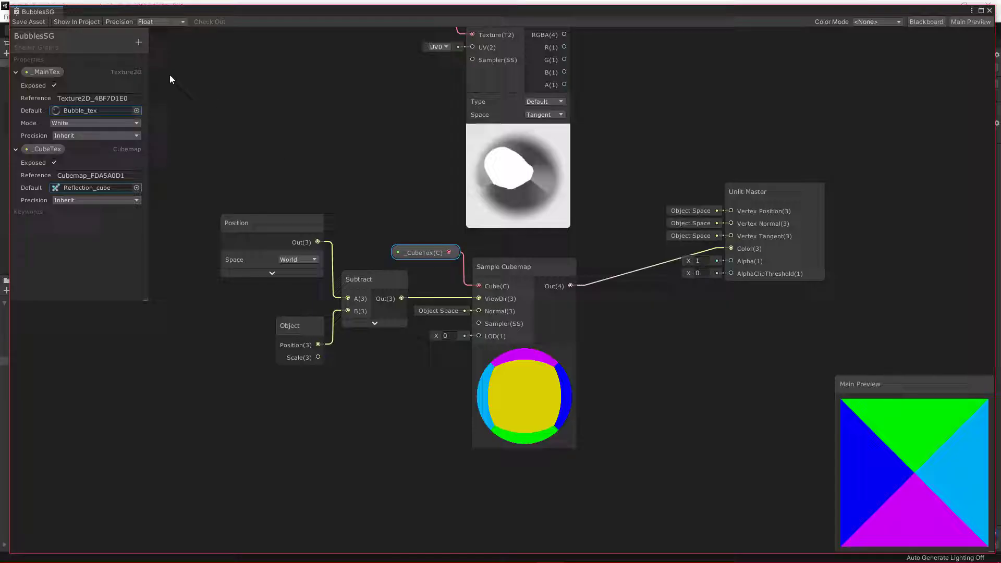
# Step: Save the graph, then move and rotate the Quad to confirm the reflection holds
pyautogui.click(36, 21)
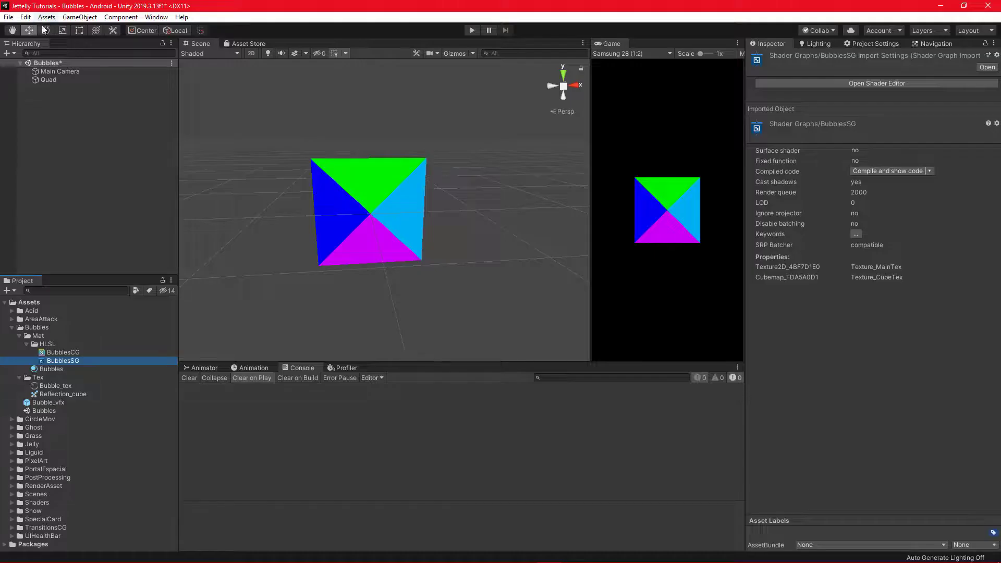
pyautogui.click(375, 208)
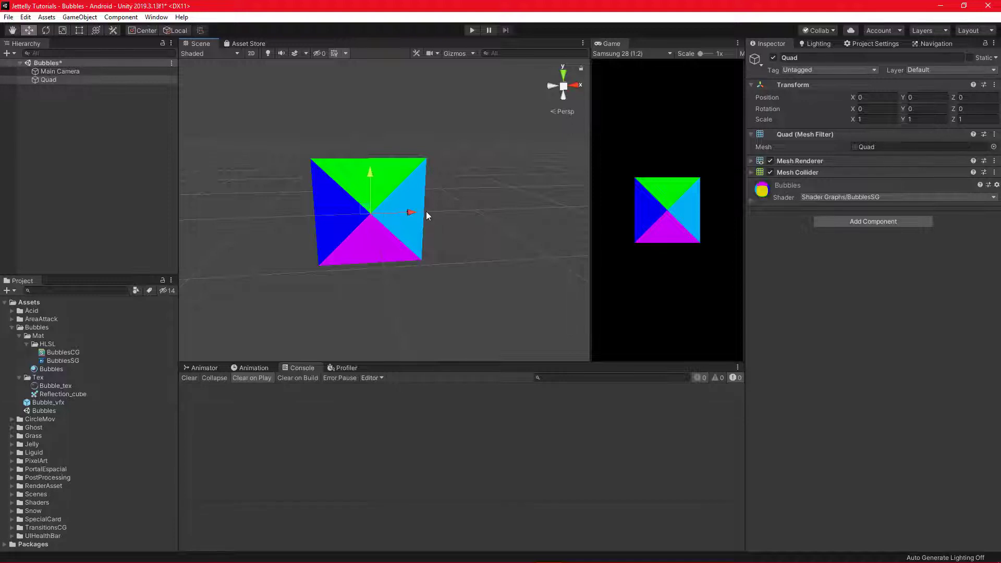
pyautogui.moveTo(414, 212)
pyautogui.mouseDown()
pyautogui.moveTo(436, 211)
pyautogui.moveTo(398, 208)
pyautogui.moveTo(354, 235)
pyautogui.moveTo(445, 227)
pyautogui.mouseUp()
pyautogui.press('e')
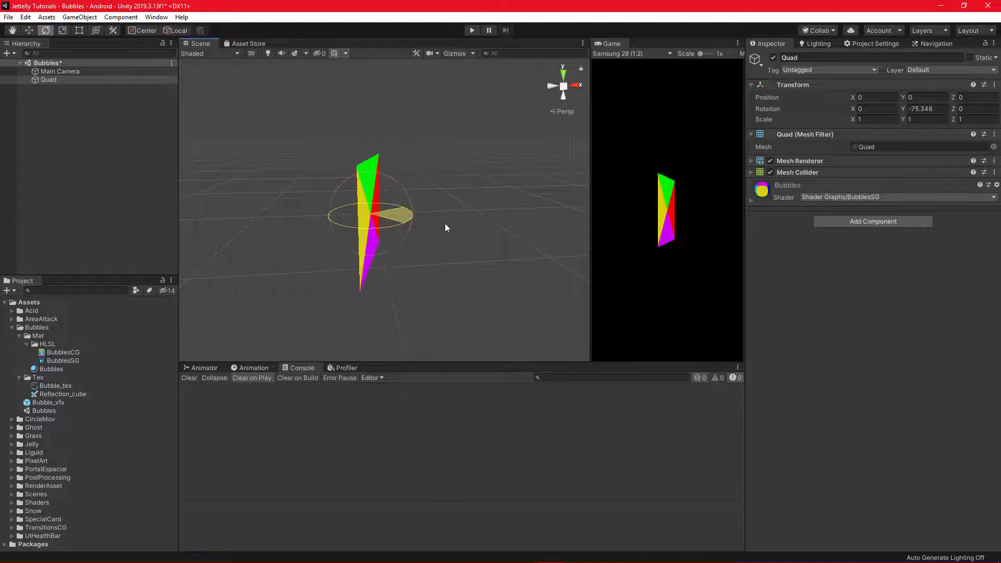
pyautogui.moveTo(445, 228); pyautogui.dragTo(385, 235)
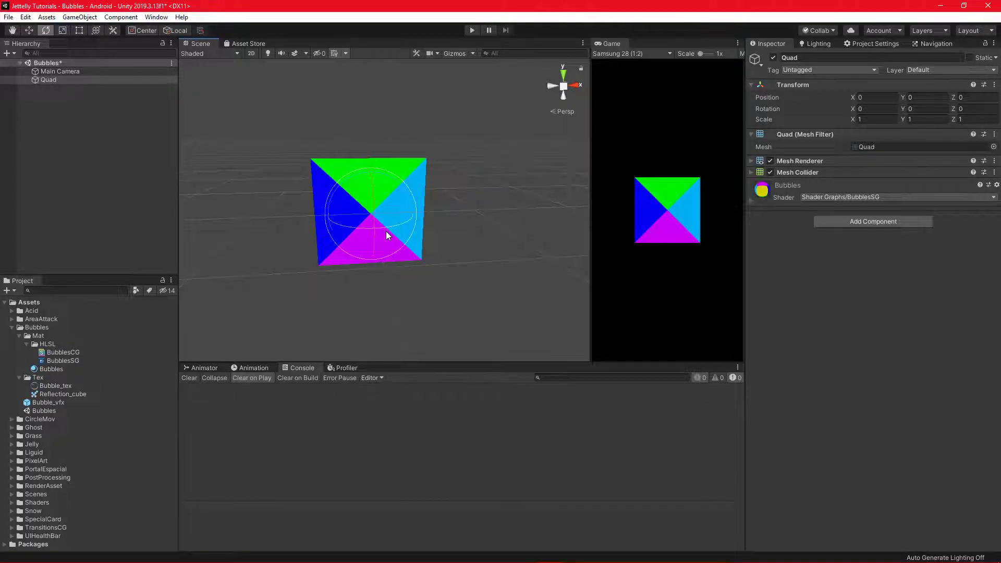
pyautogui.press('w')
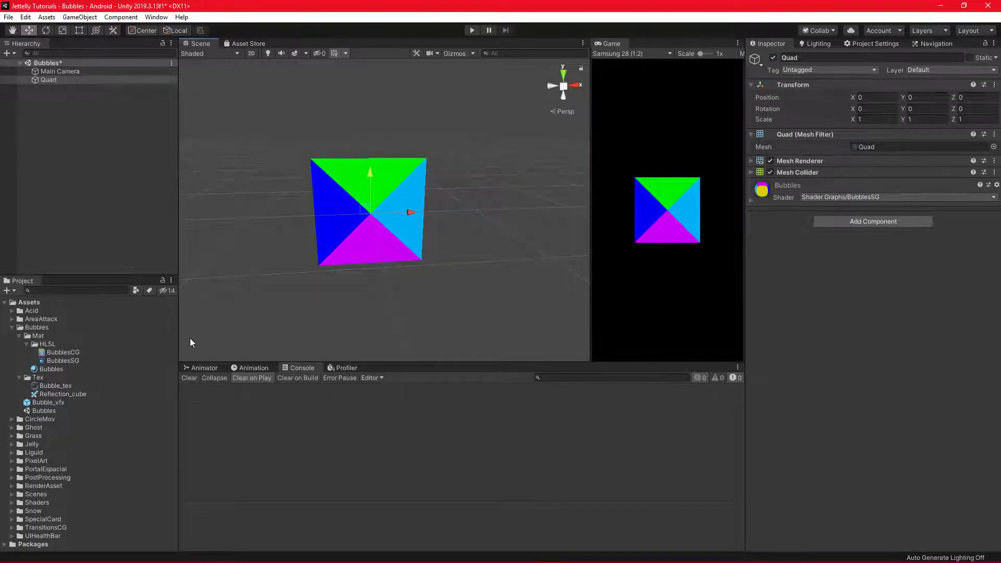
pyautogui.click(59, 361)
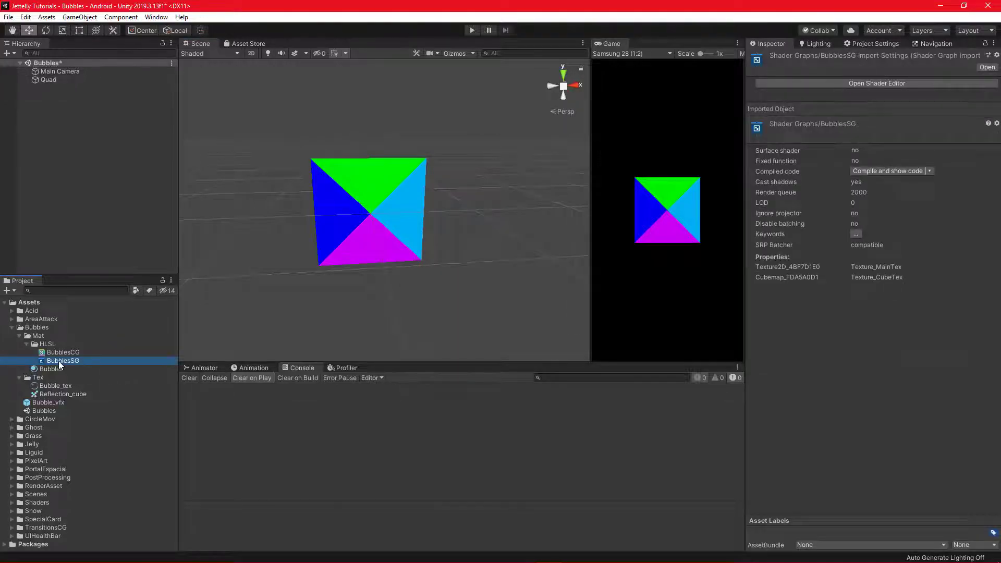
# Step: In the BubblesSG shader graph, add a Vector1 property named _LOD
pyautogui.doubleClick(59, 362)
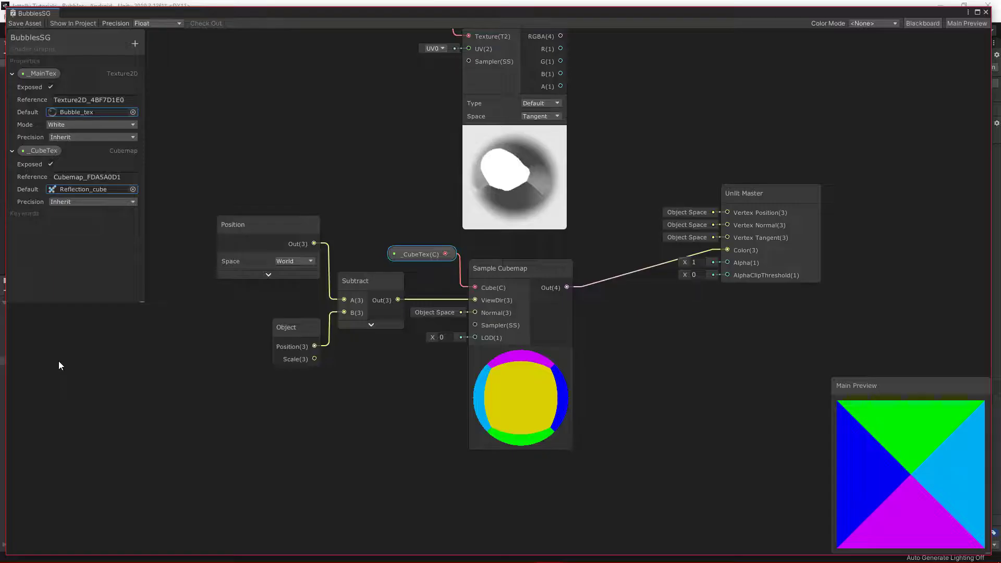
pyautogui.click(136, 45)
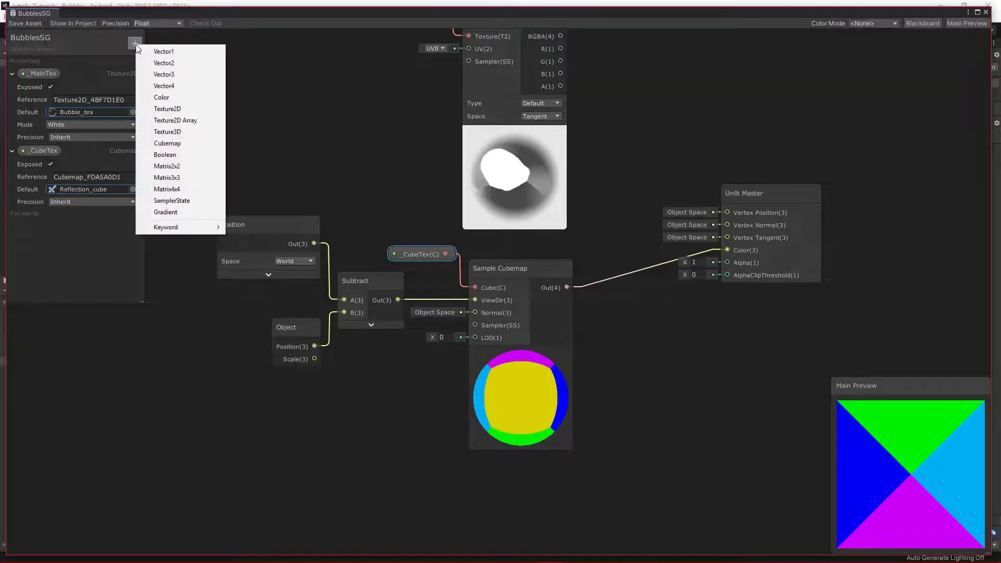
pyautogui.click(175, 52)
pyautogui.write('_LO')
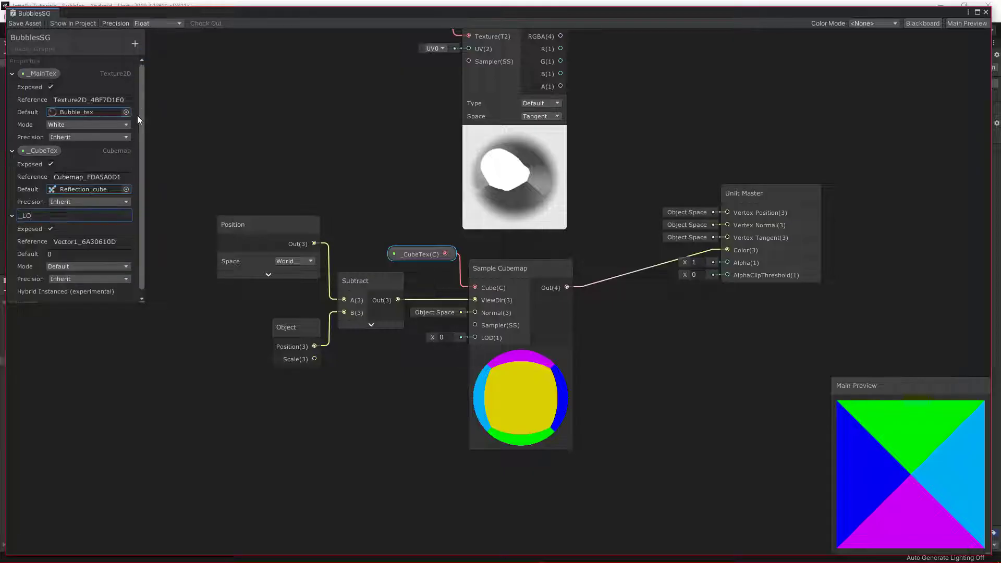
pyautogui.write('D')
pyautogui.press('Return')
# Step: Make _LOD a 0–7 slider and place its node beside the Sample Cubemap
pyautogui.click(76, 265)
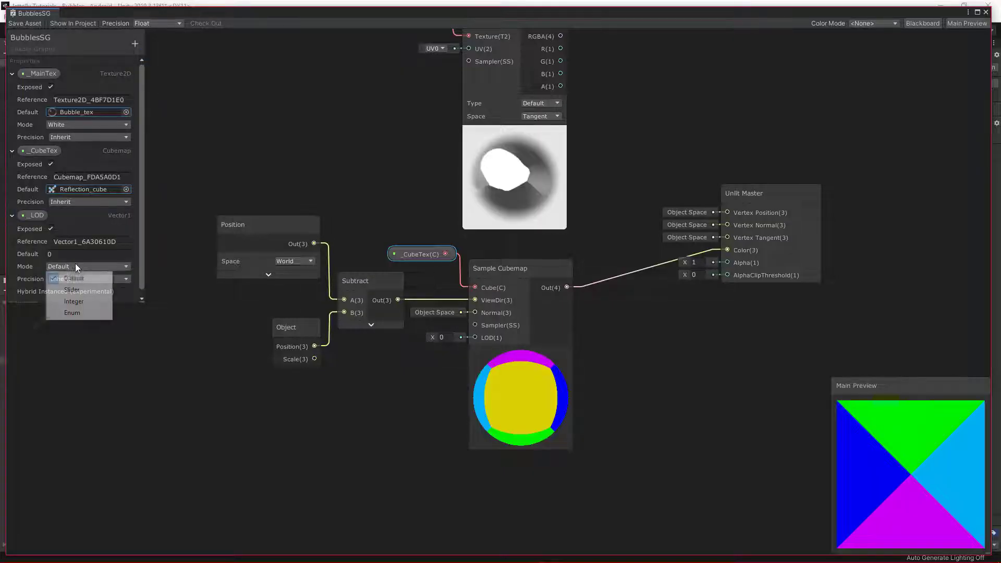
pyautogui.click(72, 290)
pyautogui.moveTo(142, 306); pyautogui.dragTo(149, 339)
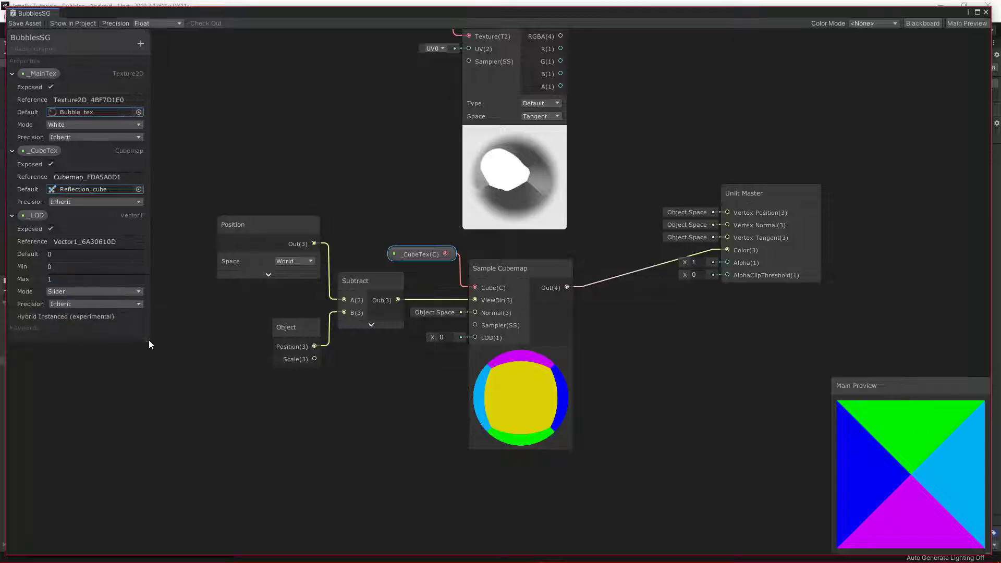
pyautogui.click(71, 280)
pyautogui.write('7')
pyautogui.moveTo(32, 217)
pyautogui.mouseDown()
pyautogui.moveTo(411, 394)
pyautogui.moveTo(475, 337)
pyautogui.mouseUp()
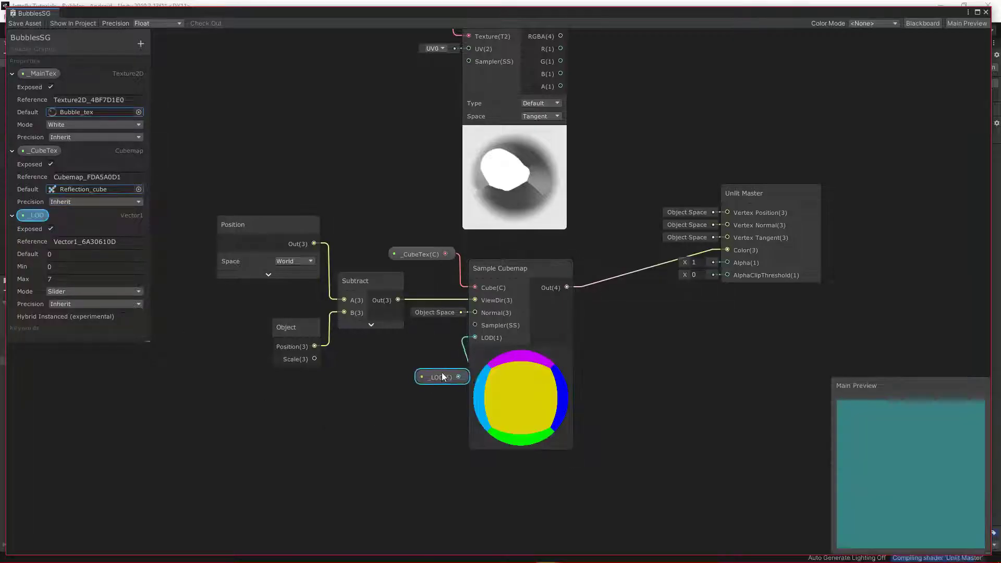
pyautogui.moveTo(442, 374); pyautogui.dragTo(431, 372)
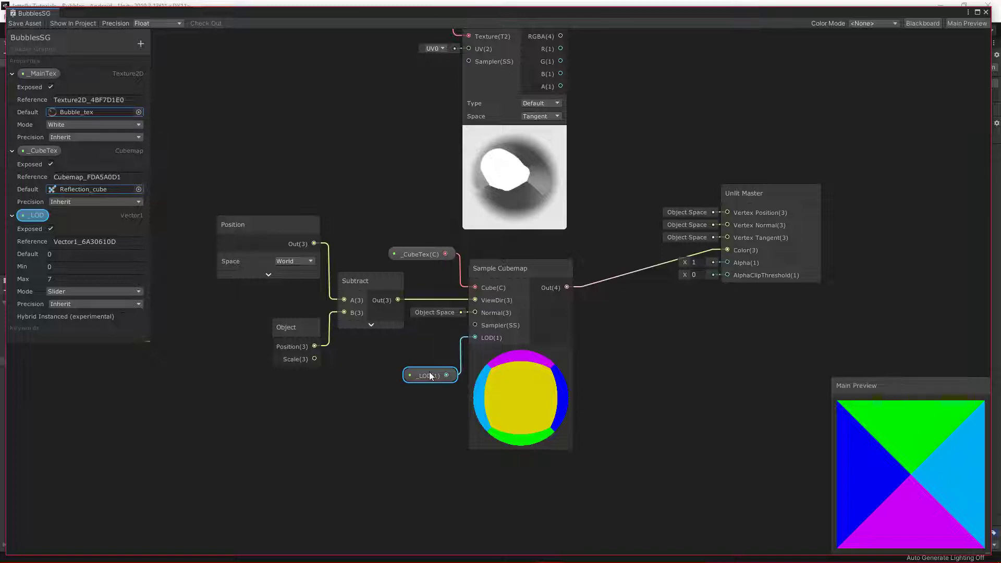
# Step: Save the shader graph and raise the Bubbles material's _LOD to 7
pyautogui.click(24, 23)
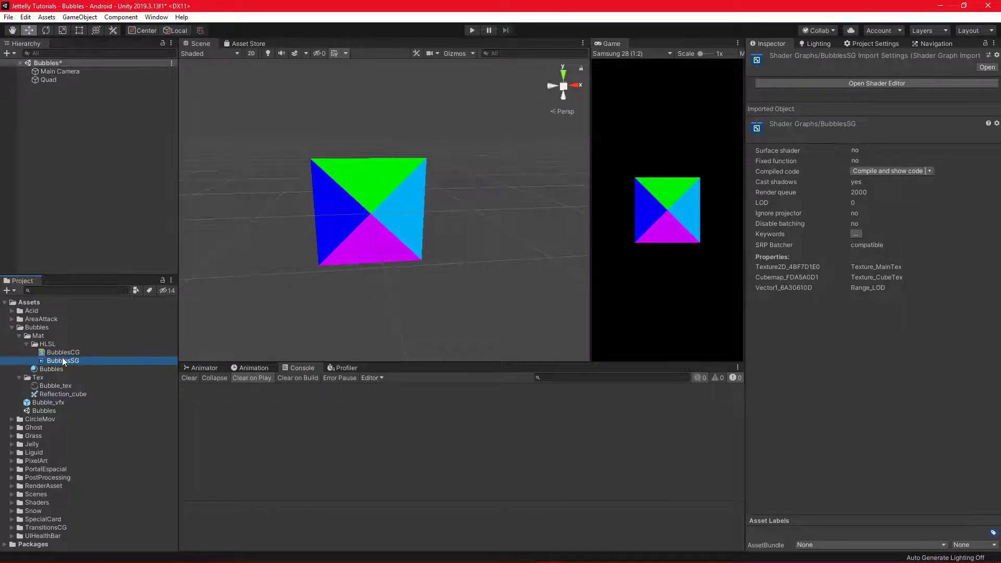
pyautogui.click(51, 369)
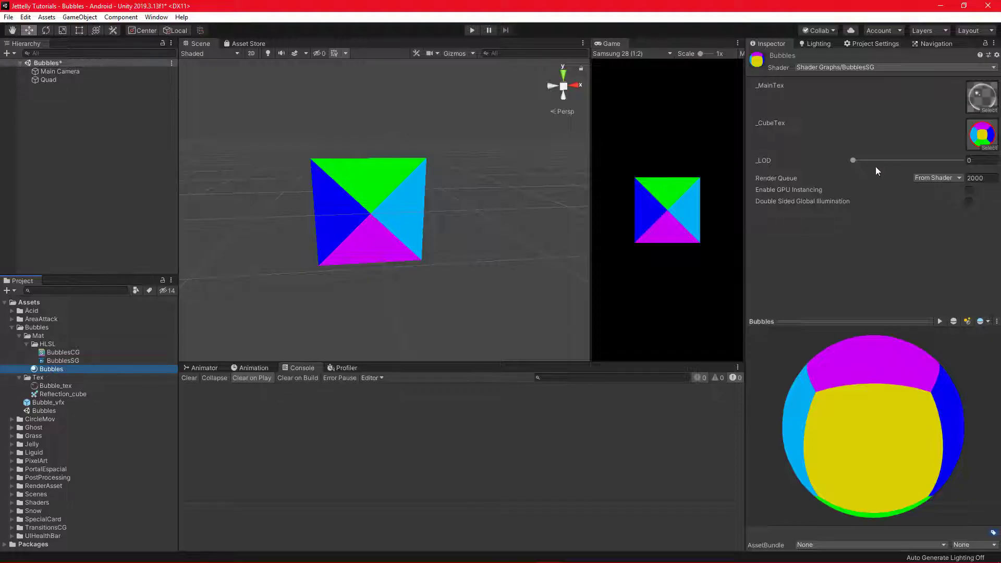
pyautogui.moveTo(853, 160); pyautogui.dragTo(994, 169)
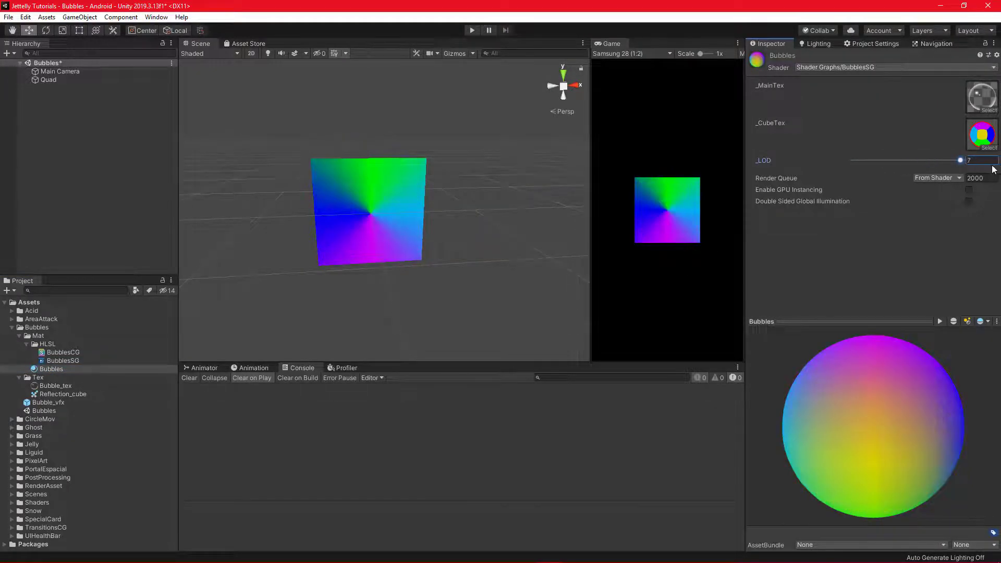
# Step: Rotate the quad to check the blurred reflection, restore it, and reopen BubblesSG
pyautogui.click(401, 203)
pyautogui.press('e')
pyautogui.moveTo(399, 227)
pyautogui.mouseDown()
pyautogui.moveTo(358, 232)
pyautogui.moveTo(461, 220)
pyautogui.moveTo(343, 231)
pyautogui.moveTo(442, 223)
pyautogui.mouseUp()
pyautogui.moveTo(335, 228); pyautogui.dragTo(384, 234)
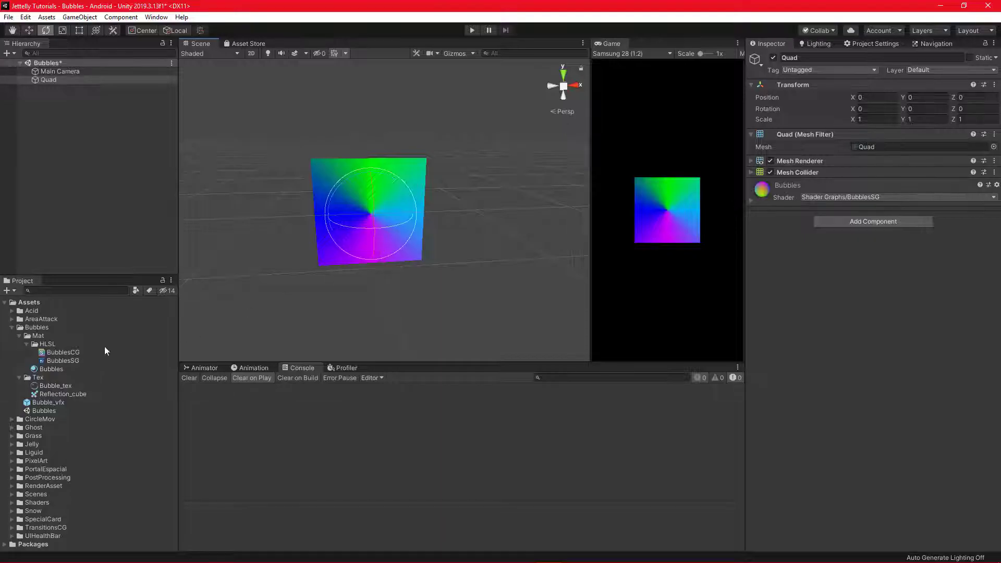
pyautogui.doubleClick(69, 360)
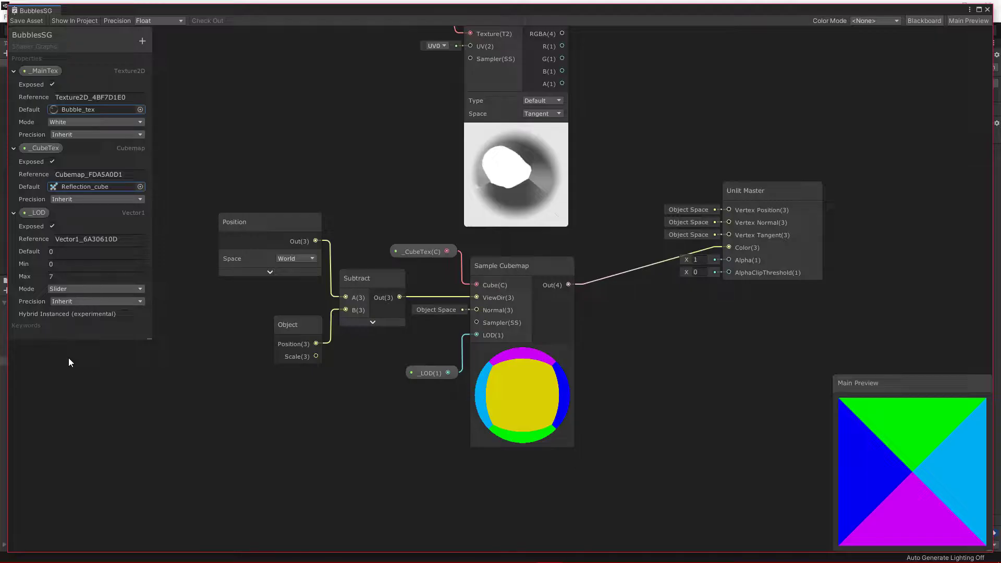
# Step: Add a Blend node and remove the direct cubemap-to-Color connection
pyautogui.moveTo(658, 287); pyautogui.dragTo(494, 308, button='middle')
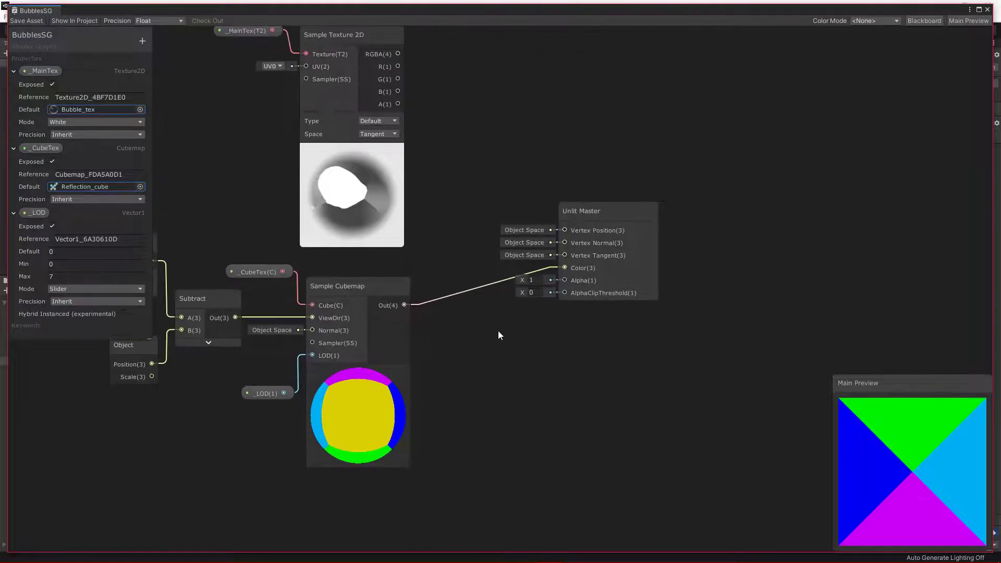
pyautogui.press('space')
pyautogui.write('blen')
pyautogui.press('Return')
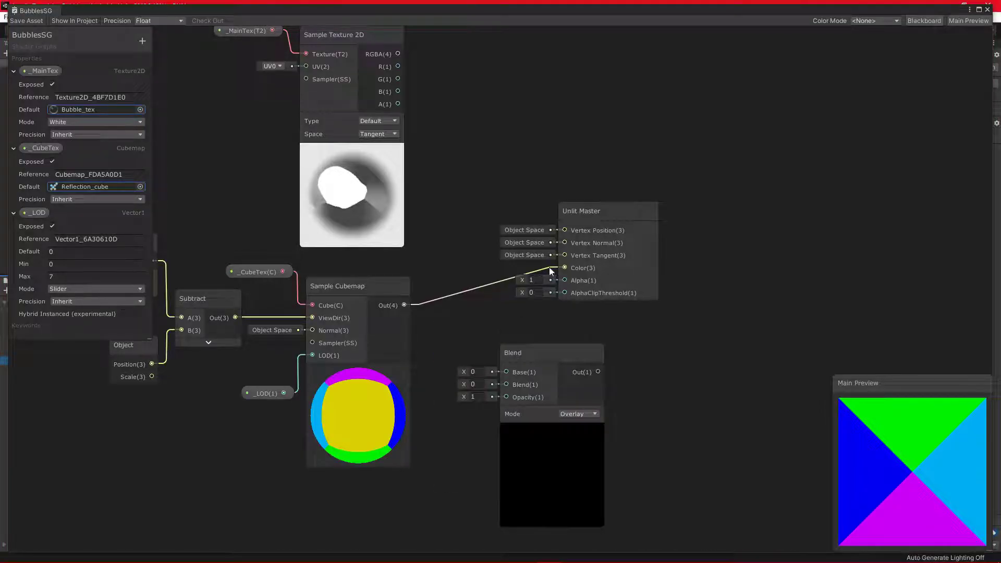
pyautogui.moveTo(630, 217); pyautogui.dragTo(687, 221)
pyautogui.click(514, 279)
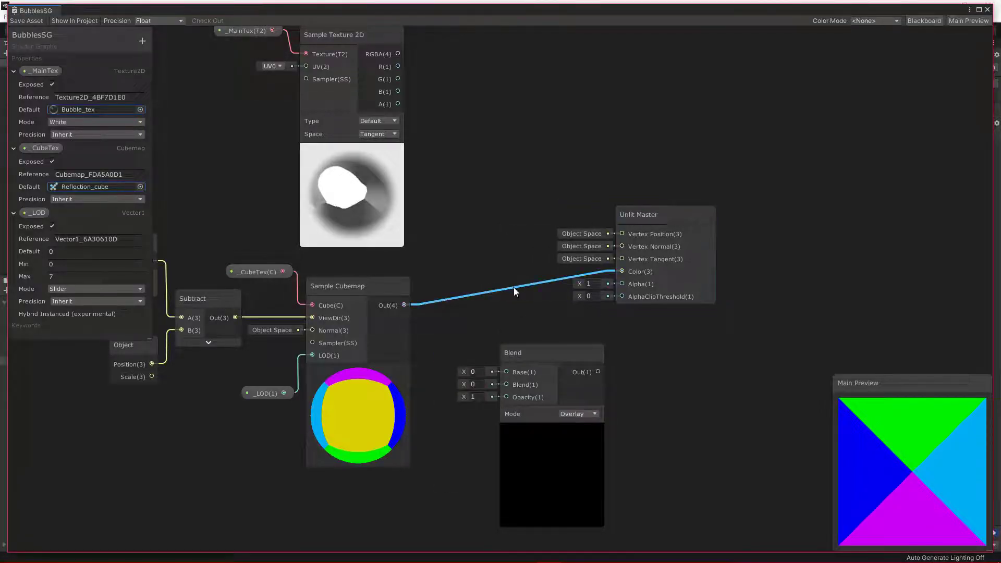
pyautogui.press('Delete')
pyautogui.moveTo(543, 352)
pyautogui.mouseDown()
pyautogui.moveTo(488, 214)
pyautogui.moveTo(512, 216)
pyautogui.mouseUp()
pyautogui.moveTo(642, 211); pyautogui.dragTo(699, 214)
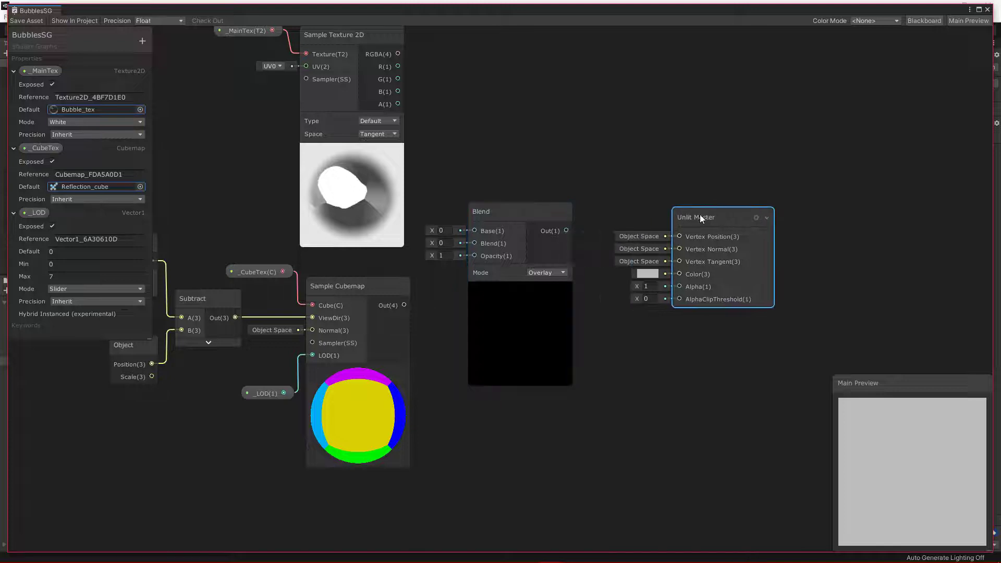
pyautogui.moveTo(528, 211); pyautogui.dragTo(540, 214)
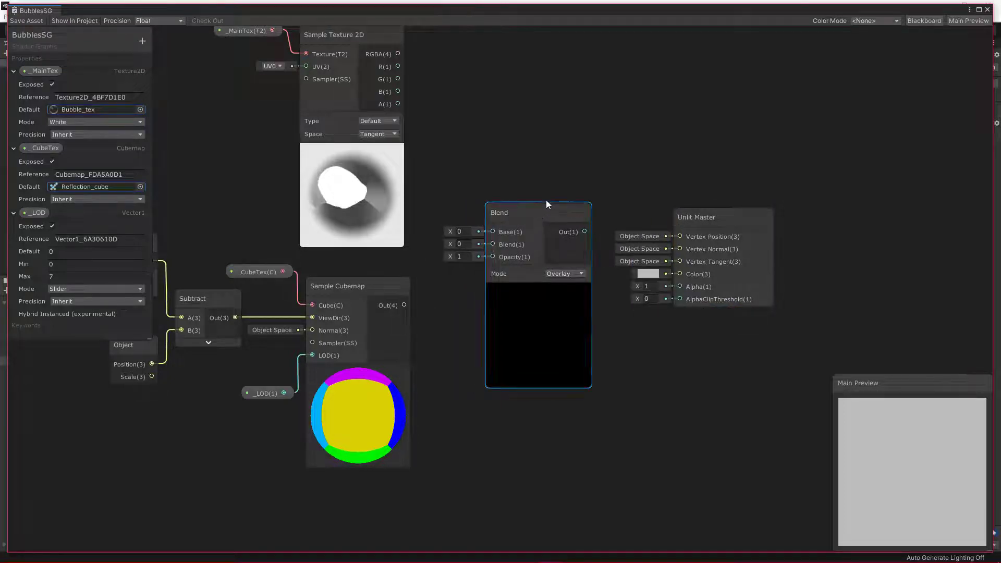
# Step: Feed the texture sample into Blend Base and the cubemap into Blend, using Overlay mode
pyautogui.press('a')
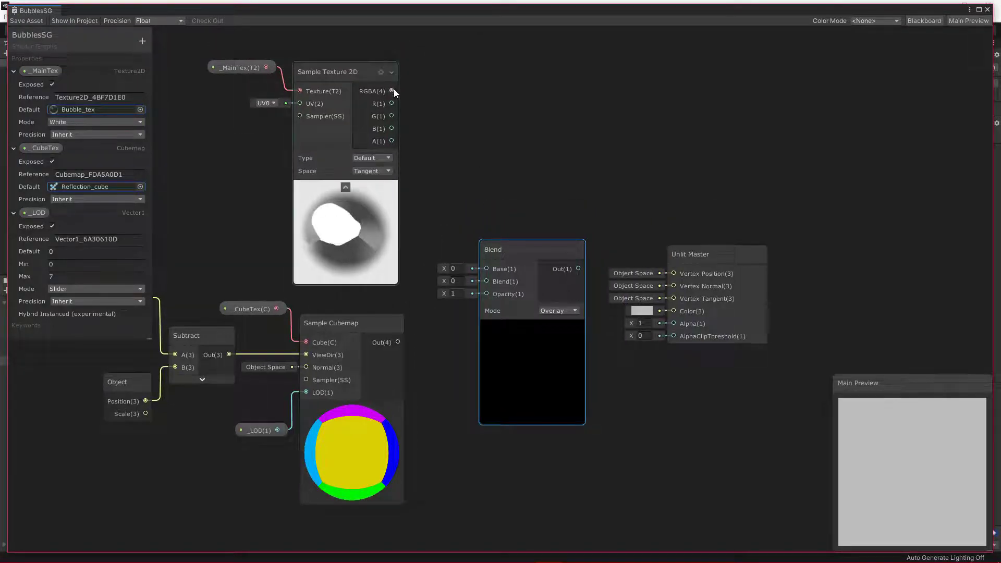
pyautogui.moveTo(391, 91); pyautogui.dragTo(485, 269)
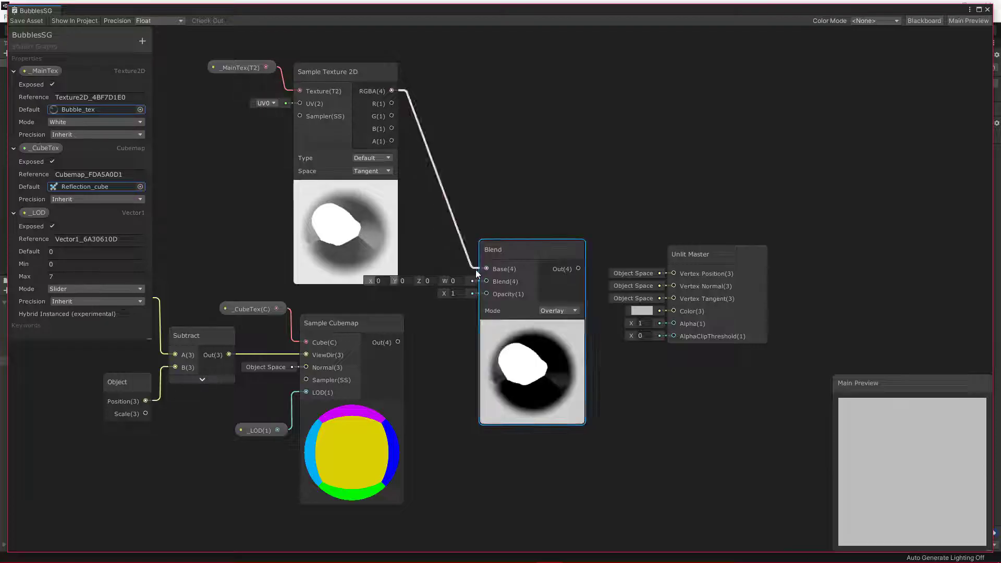
pyautogui.moveTo(397, 342); pyautogui.dragTo(486, 281)
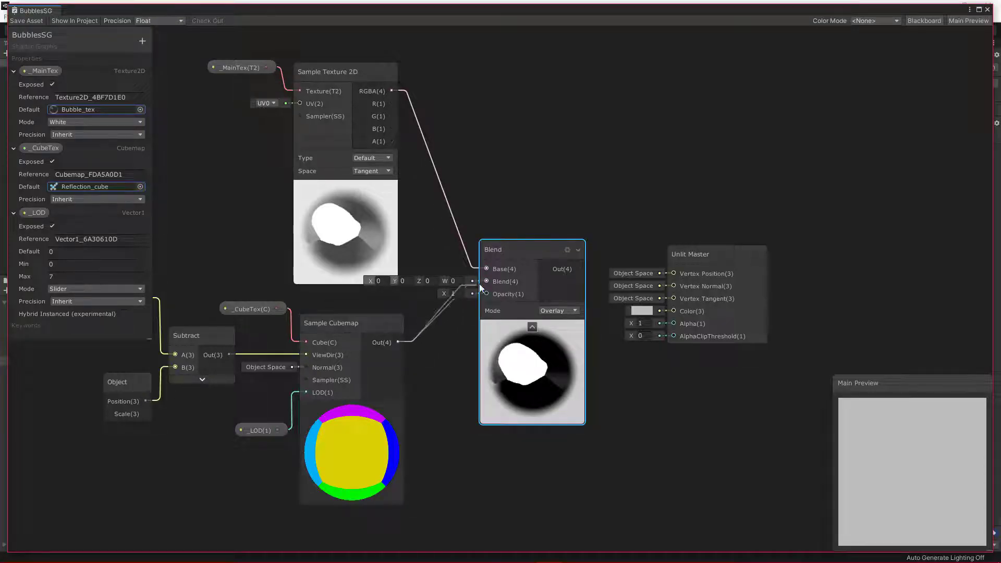
pyautogui.moveTo(520, 251); pyautogui.dragTo(469, 262)
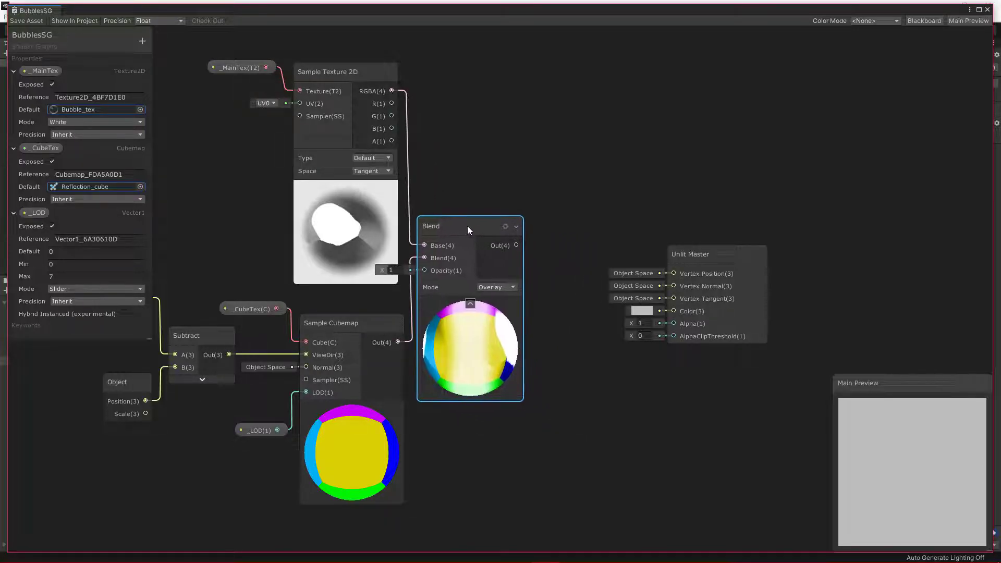
pyautogui.moveTo(243, 43)
pyautogui.mouseDown()
pyautogui.moveTo(340, 69)
pyautogui.moveTo(342, 121)
pyautogui.mouseUp()
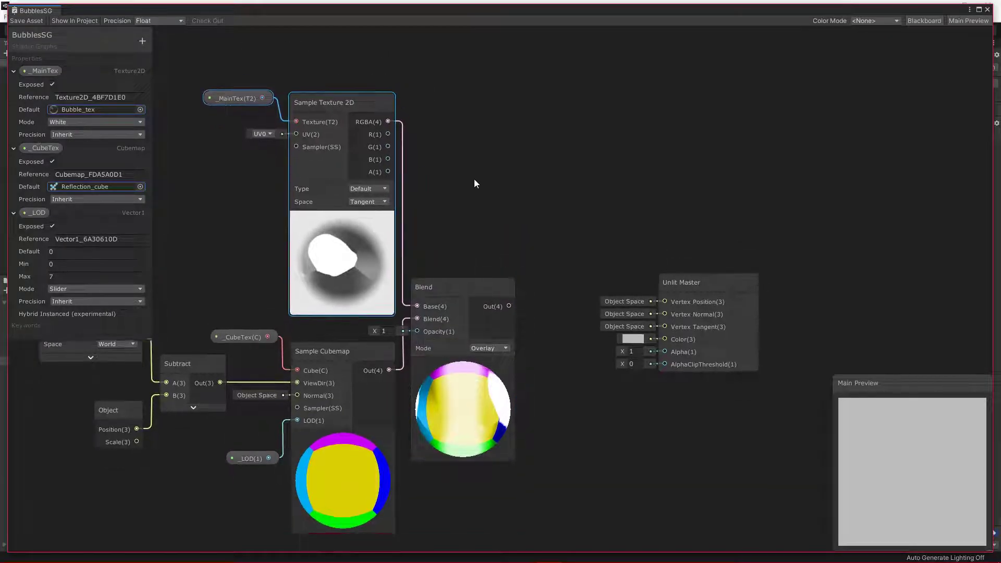
pyautogui.scroll(-5, 473, 180)
pyautogui.click(470, 251)
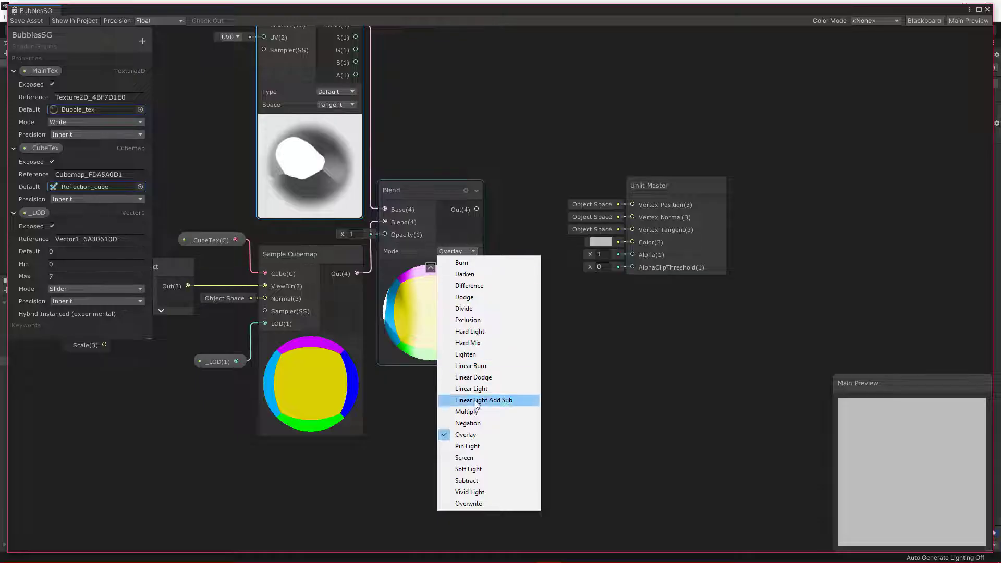
pyautogui.click(480, 435)
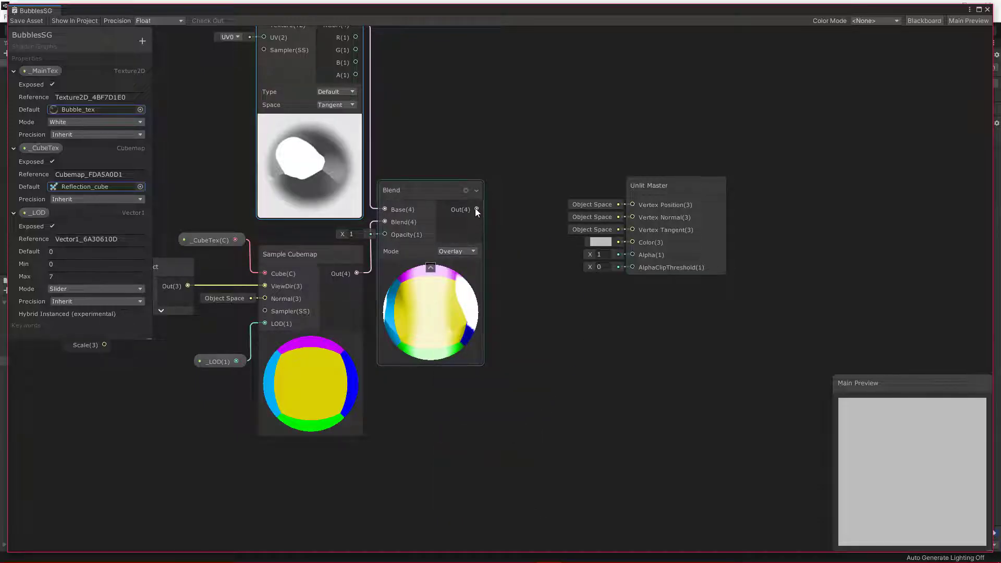
# Step: Connect the Blend output to the Unlit Master's Color input
pyautogui.moveTo(476, 209)
pyautogui.mouseDown()
pyautogui.moveTo(583, 241)
pyautogui.moveTo(631, 241)
pyautogui.mouseUp()
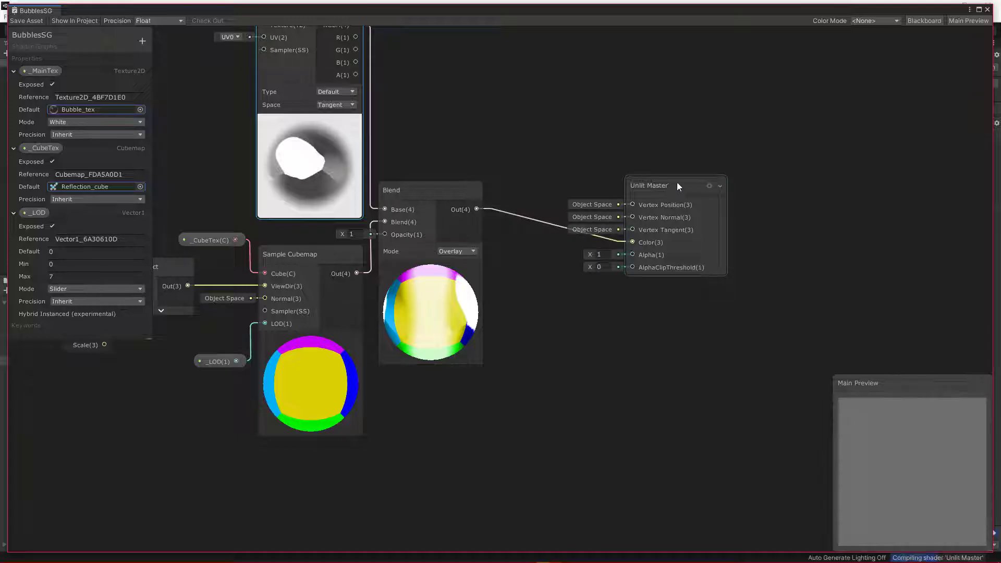
pyautogui.moveTo(677, 184)
pyautogui.mouseDown()
pyautogui.moveTo(633, 164)
pyautogui.moveTo(644, 149)
pyautogui.mouseUp()
pyautogui.click(552, 318)
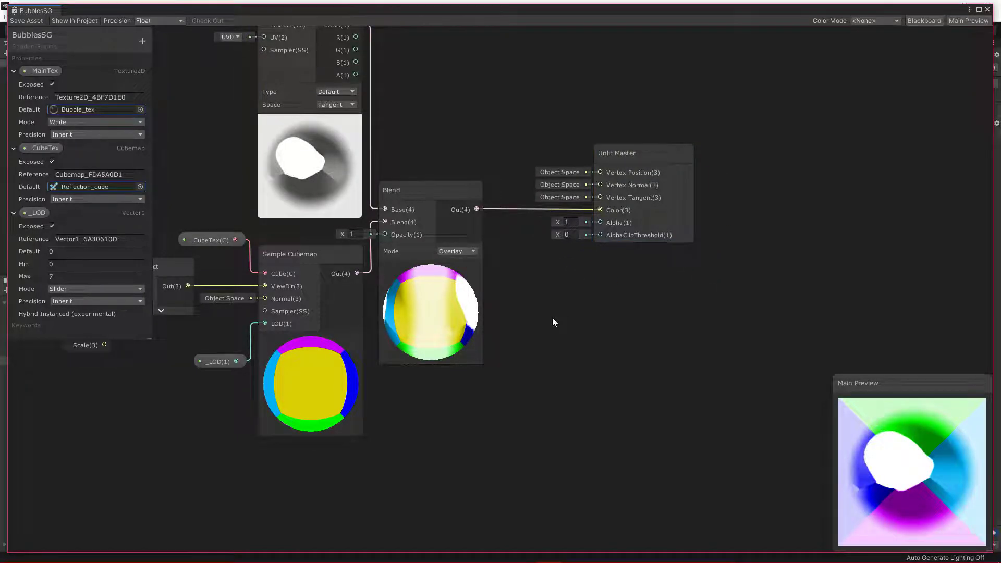
# Step: Add a Split node to the graph
pyautogui.press('space')
pyautogui.write('spl')
pyautogui.press('Return')
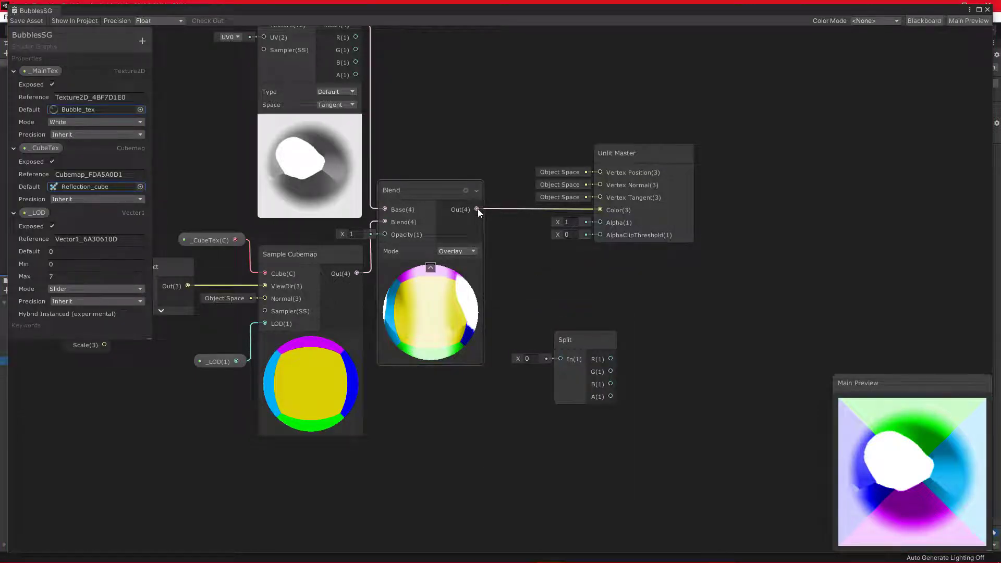
# Step: Route Blend Out into Split and Split's A channel into the master Alpha
pyautogui.moveTo(477, 209)
pyautogui.mouseDown()
pyautogui.moveTo(560, 358)
pyautogui.moveTo(524, 315)
pyautogui.mouseUp()
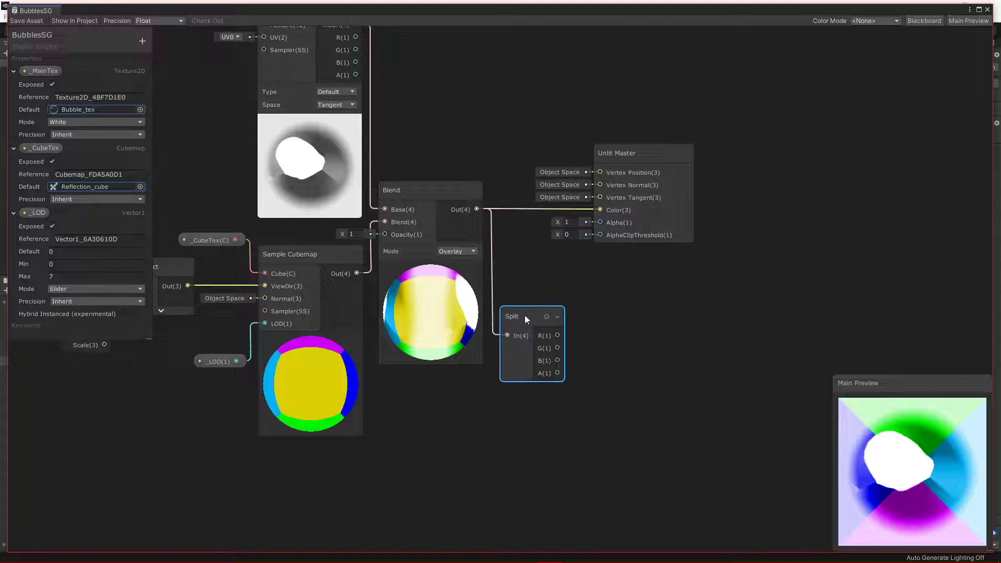
pyautogui.moveTo(557, 372); pyautogui.dragTo(599, 222)
pyautogui.click(630, 150)
pyautogui.scroll(-2, 463, 153)
pyautogui.moveTo(463, 152)
pyautogui.mouseDown(button='middle')
pyautogui.moveTo(581, 198)
pyautogui.moveTo(642, 208)
pyautogui.mouseUp(button='middle')
pyautogui.scroll(2, 587, 206)
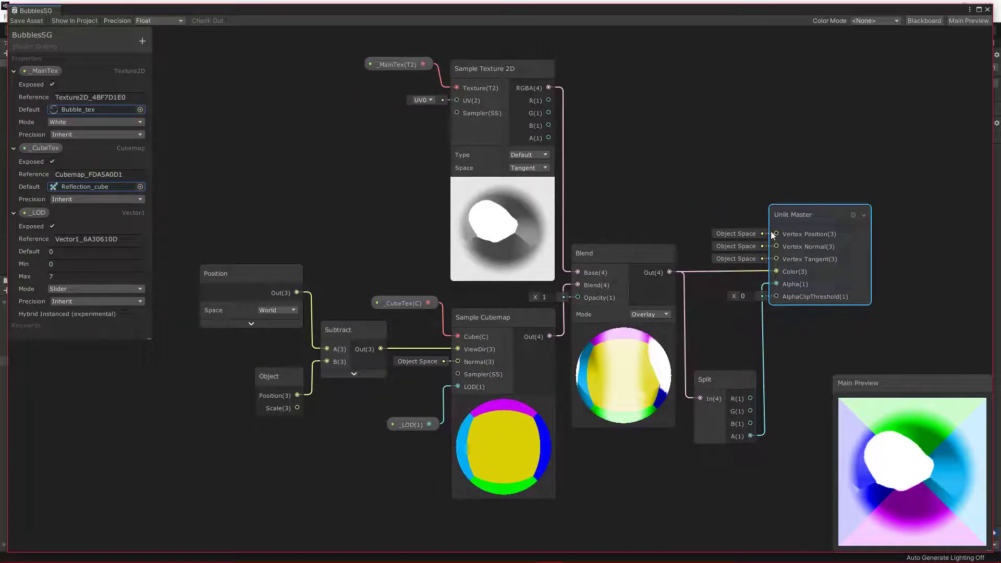
# Step: Set the Unlit Master's Surface type to Transparent
pyautogui.click(852, 214)
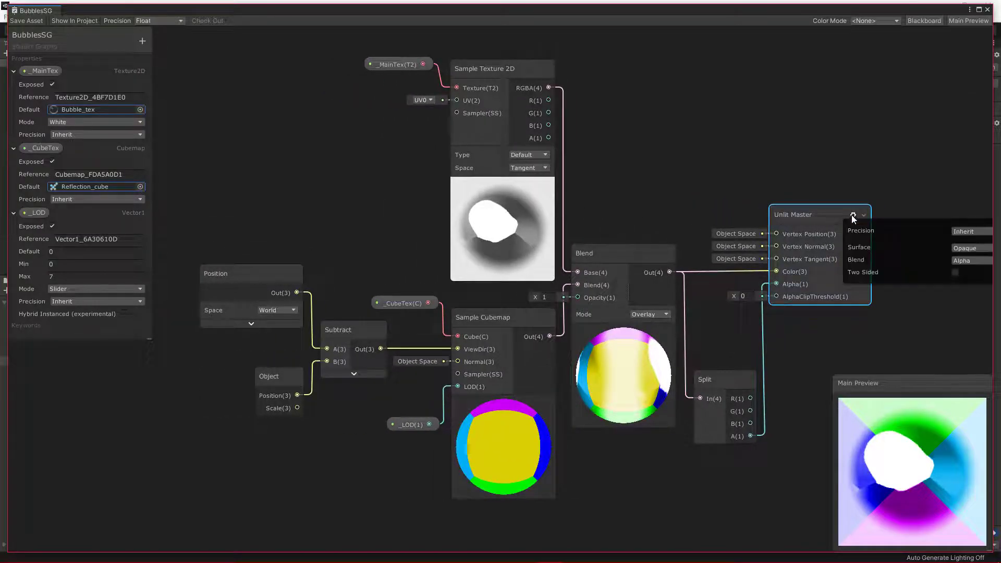
pyautogui.click(952, 246)
pyautogui.click(961, 271)
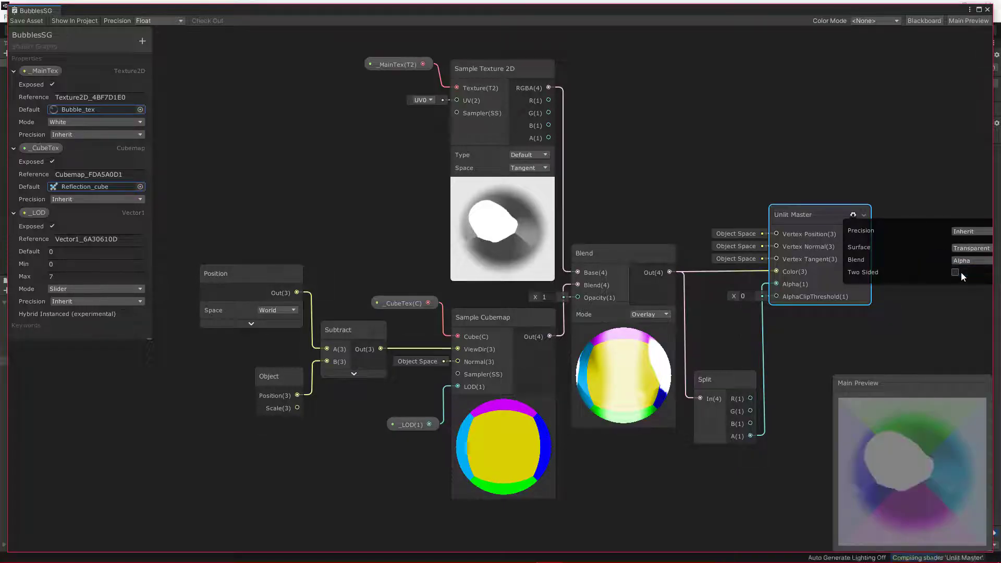
pyautogui.click(852, 214)
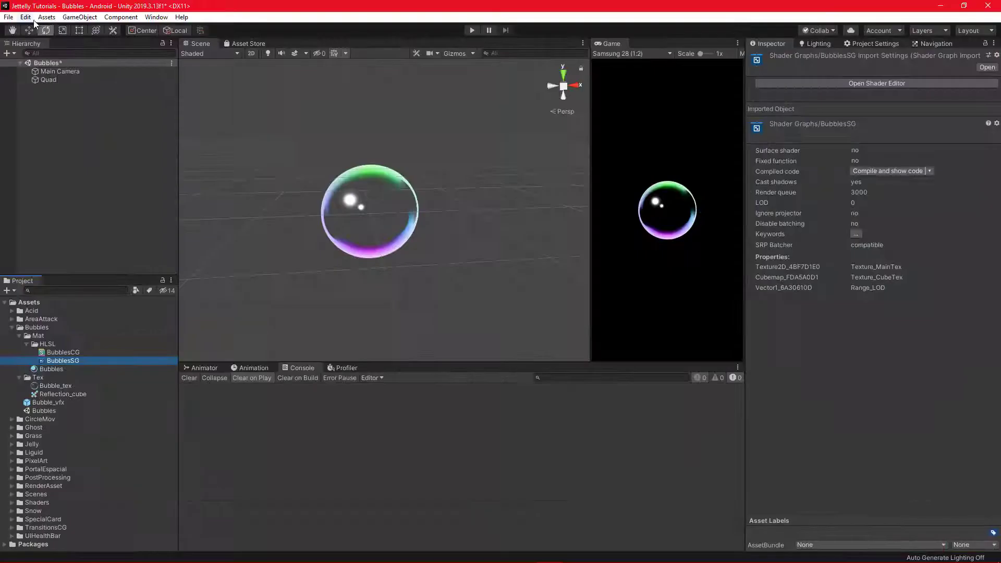
# Step: Delete the bubble Quad from the scene
pyautogui.click(384, 211)
pyautogui.scroll(5, 384, 211)
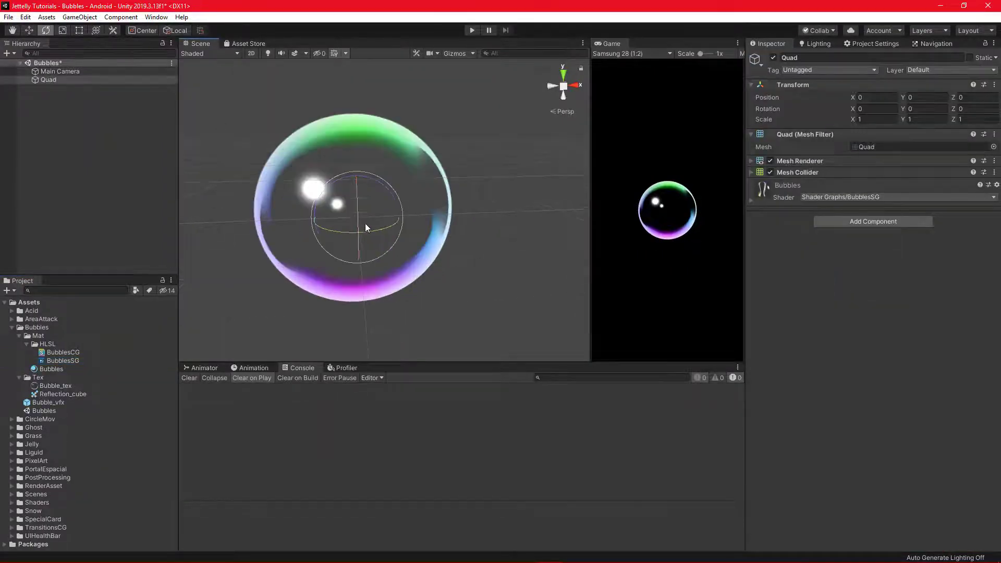
pyautogui.moveTo(365, 230)
pyautogui.mouseDown()
pyautogui.moveTo(445, 230)
pyautogui.moveTo(385, 235)
pyautogui.mouseUp()
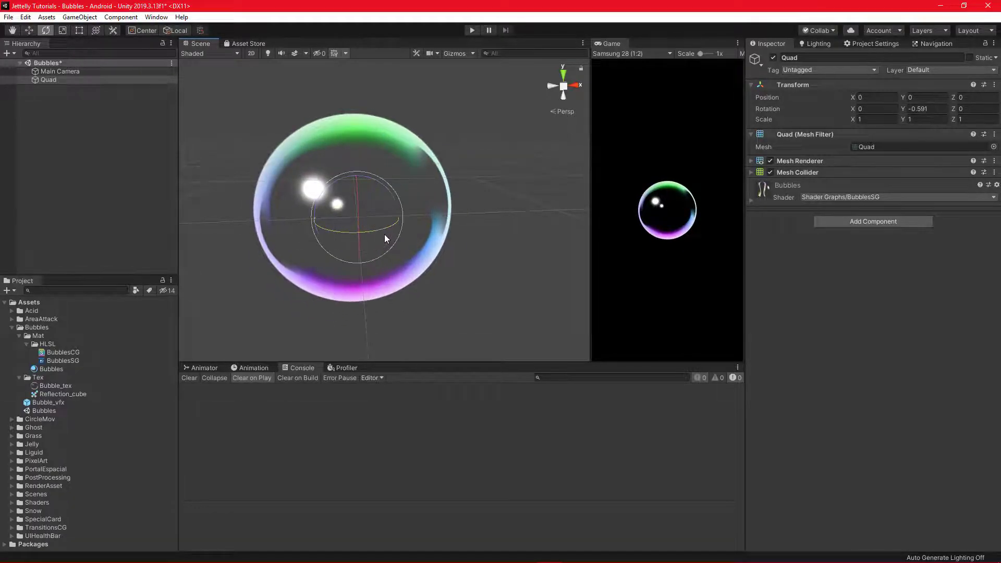
pyautogui.press('Delete')
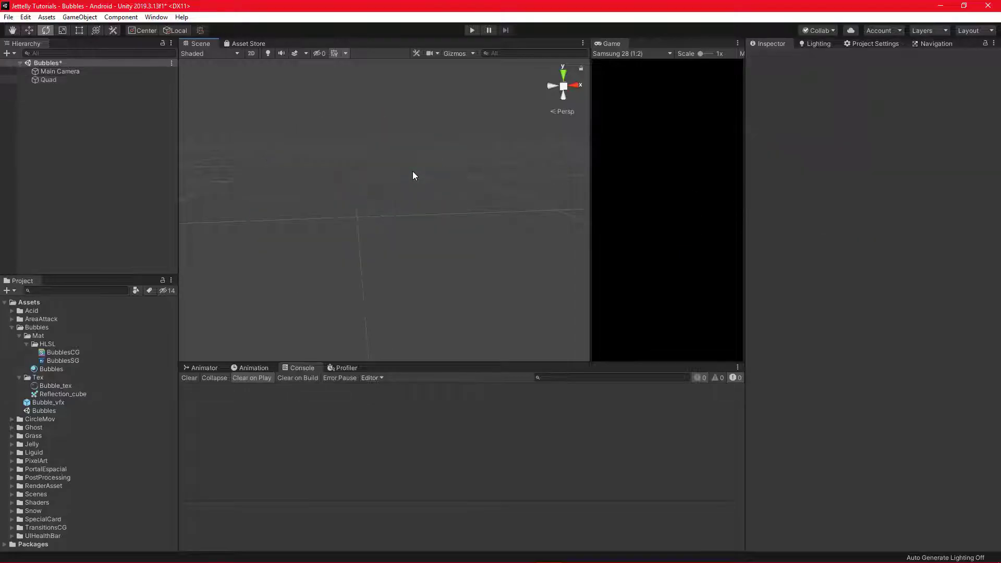
# Step: Create an Effects > Particle System positioned at 0, 0, 0
pyautogui.rightClick(65, 97)
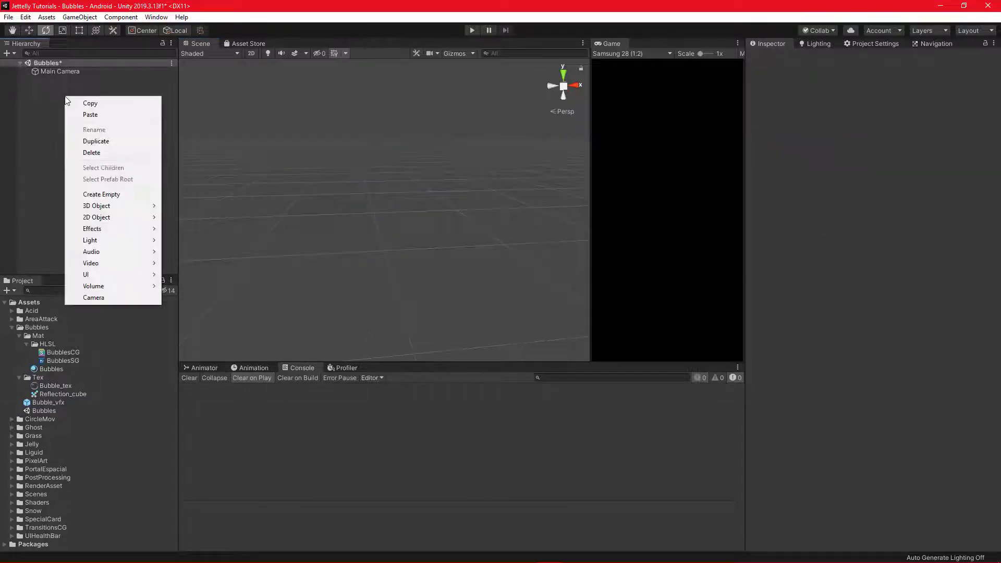
pyautogui.moveTo(117, 234)
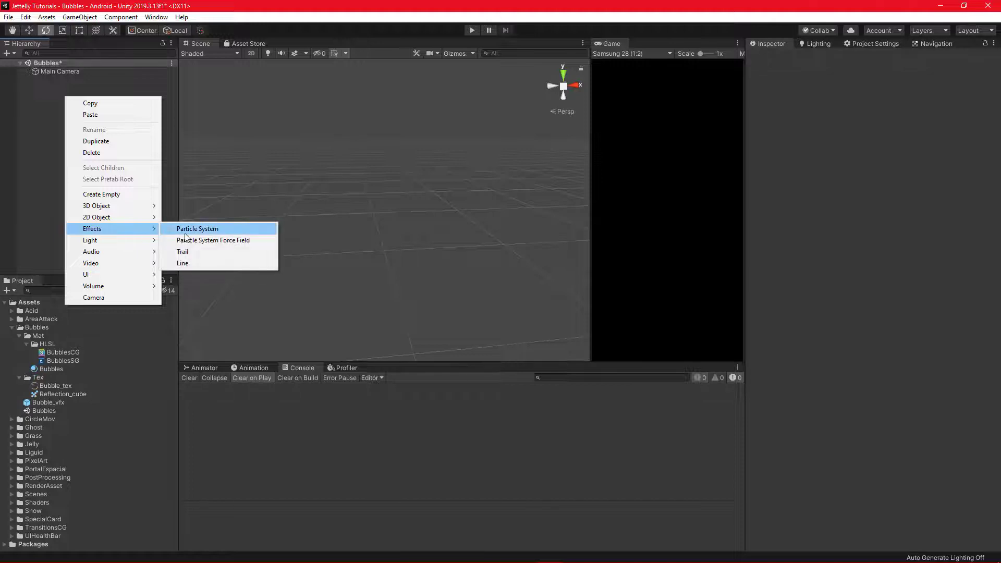
pyautogui.click(189, 229)
pyautogui.moveTo(426, 222); pyautogui.dragTo(370, 237, button='middle')
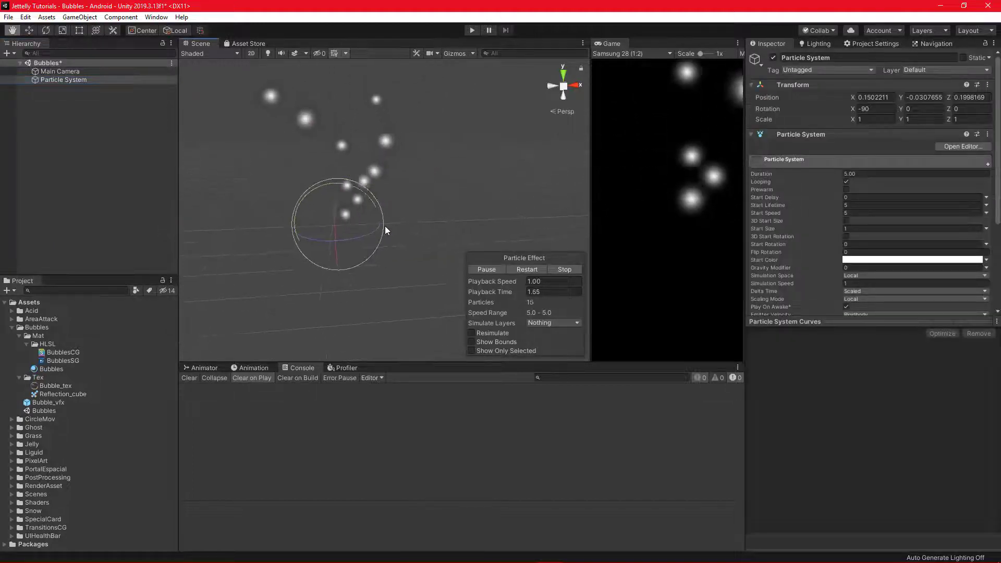
pyautogui.write('0')
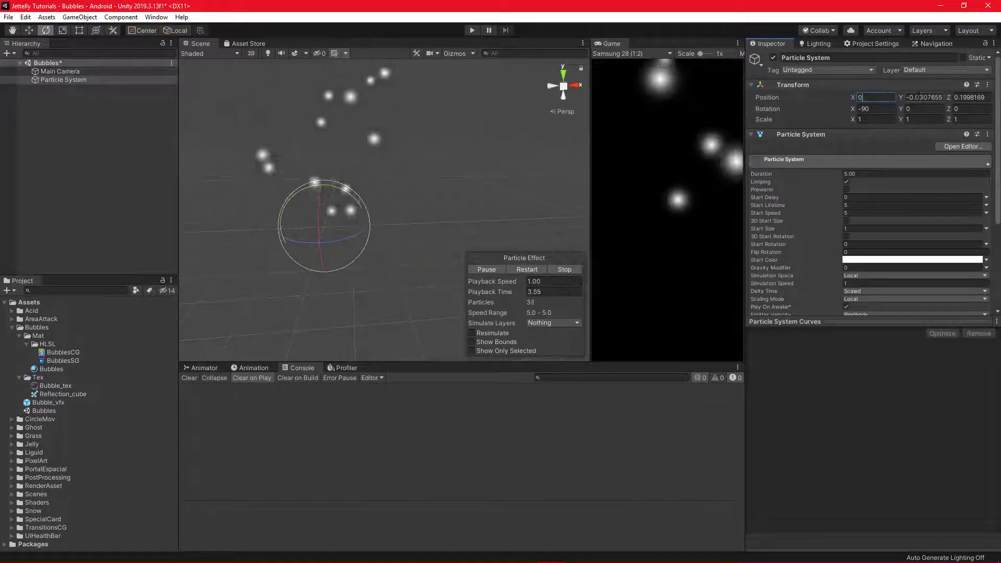
pyautogui.press('Tab')
pyautogui.write('0')
pyautogui.press('Tab')
pyautogui.write('0')
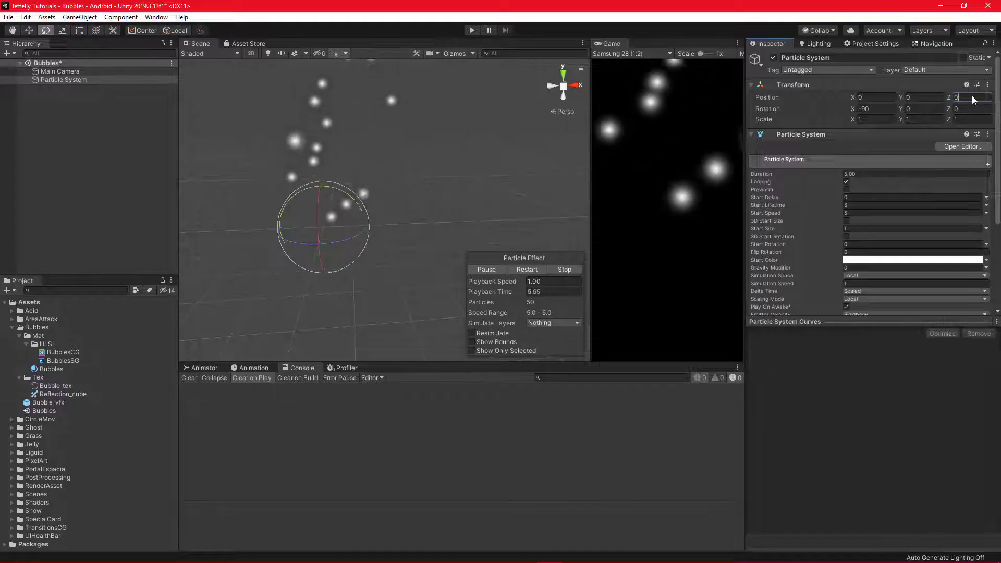
# Step: Stop the particle playback and rename the system to Bubble_vfx
pyautogui.click(571, 270)
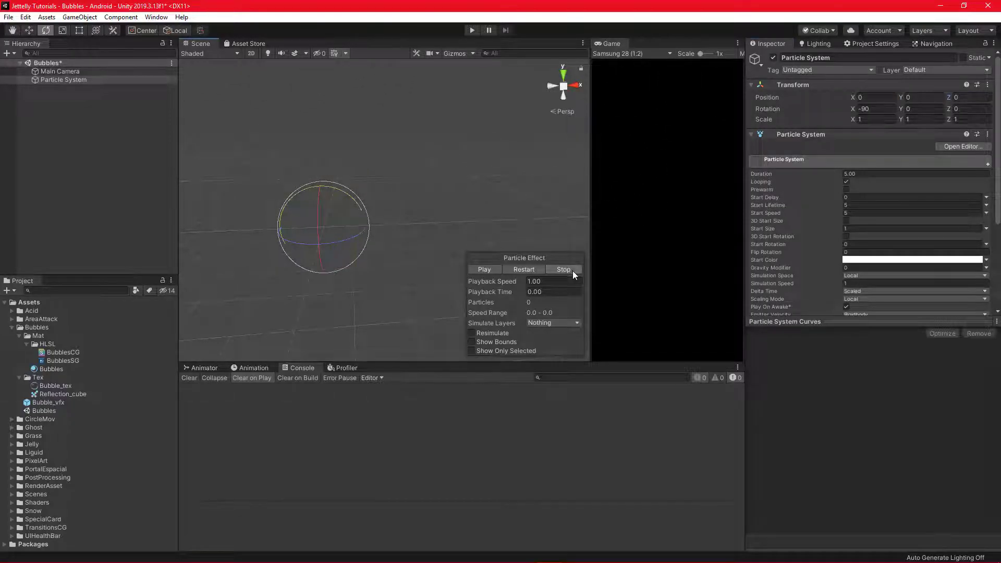
pyautogui.click(841, 59)
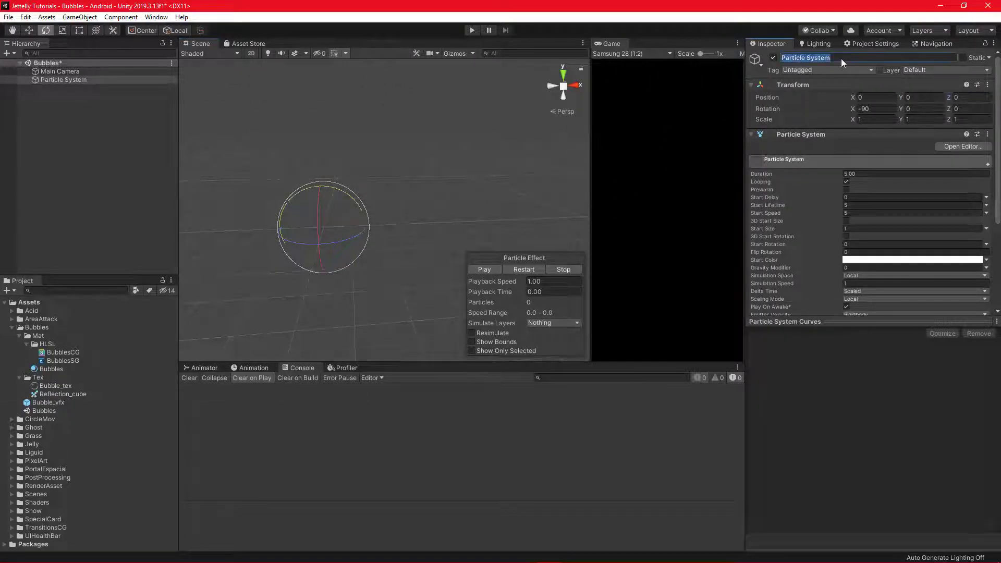
pyautogui.write('Bubble_vfx')
pyautogui.press('Return')
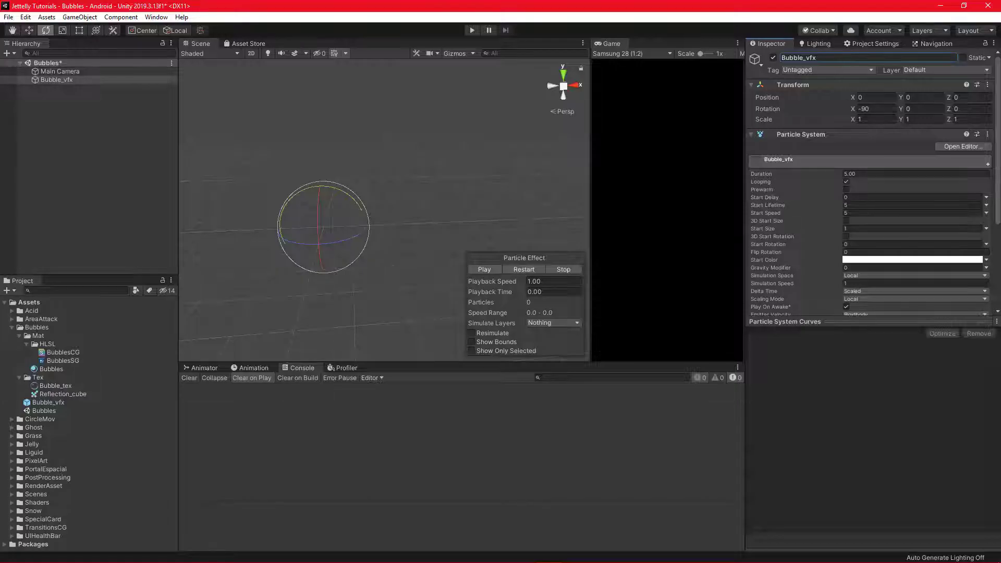
# Step: Assign the Bubbles material to Bubble_vfx's Renderer module
pyautogui.moveTo(871, 321); pyautogui.dragTo(871, 459)
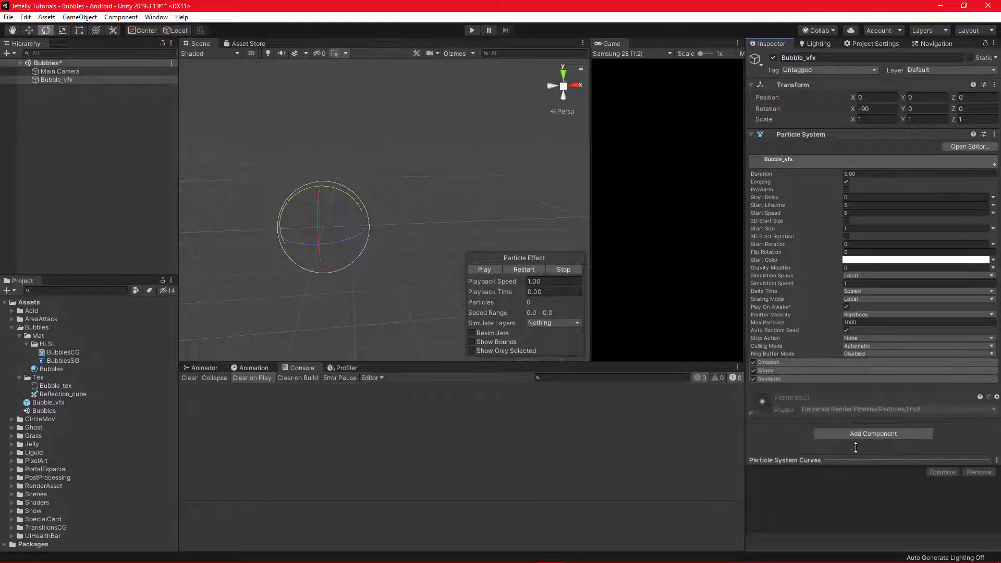
pyautogui.click(795, 379)
pyautogui.scroll(-5, 818, 371)
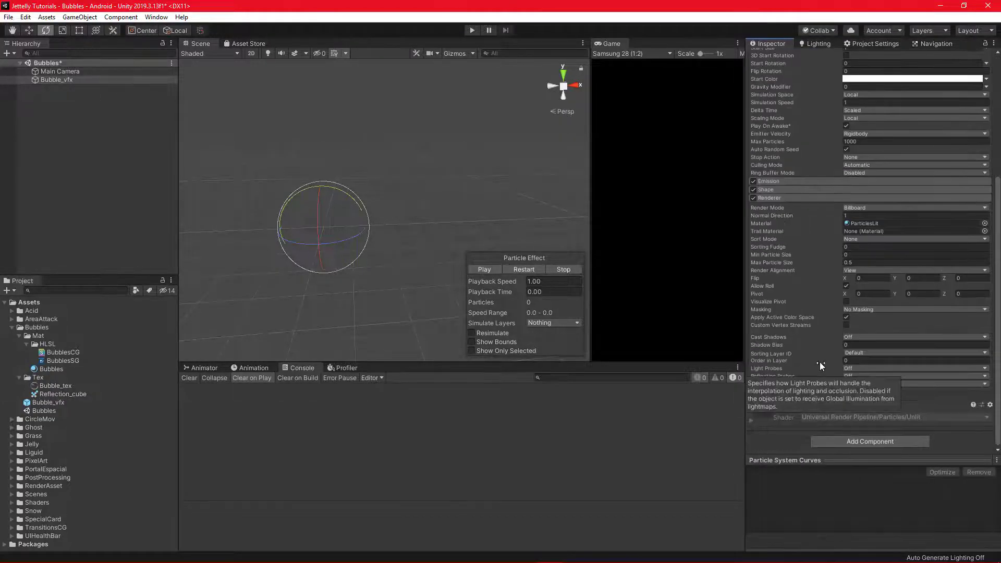
pyautogui.moveTo(47, 372); pyautogui.dragTo(867, 221)
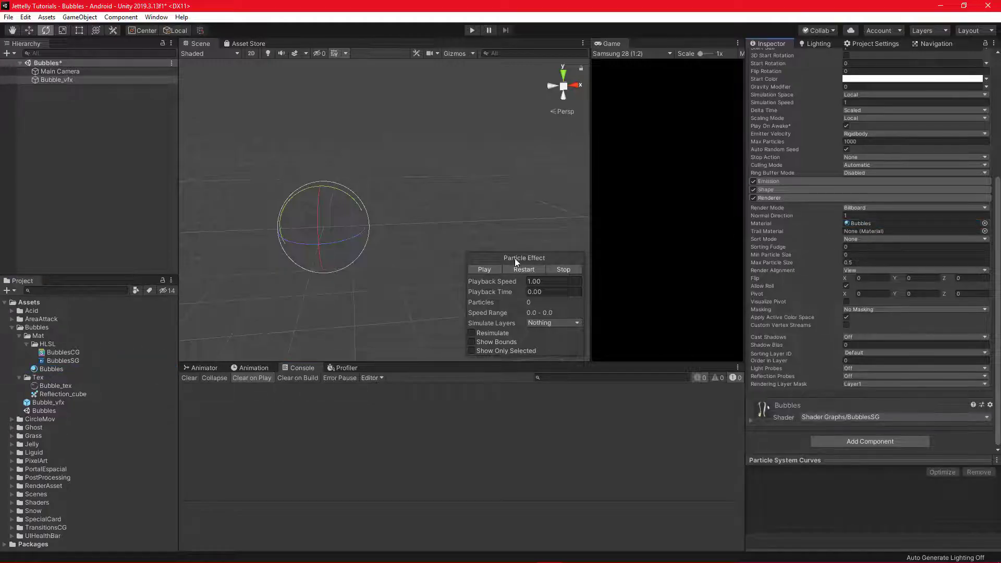
pyautogui.click(485, 269)
pyautogui.moveTo(423, 207)
pyautogui.keyDown('alt'); pyautogui.mouseDown()
pyautogui.moveTo(385, 346)
pyautogui.moveTo(376, 191)
pyautogui.moveTo(544, 290)
pyautogui.moveTo(362, 137)
pyautogui.moveTo(313, 320)
pyautogui.mouseUp(); pyautogui.keyUp('alt')
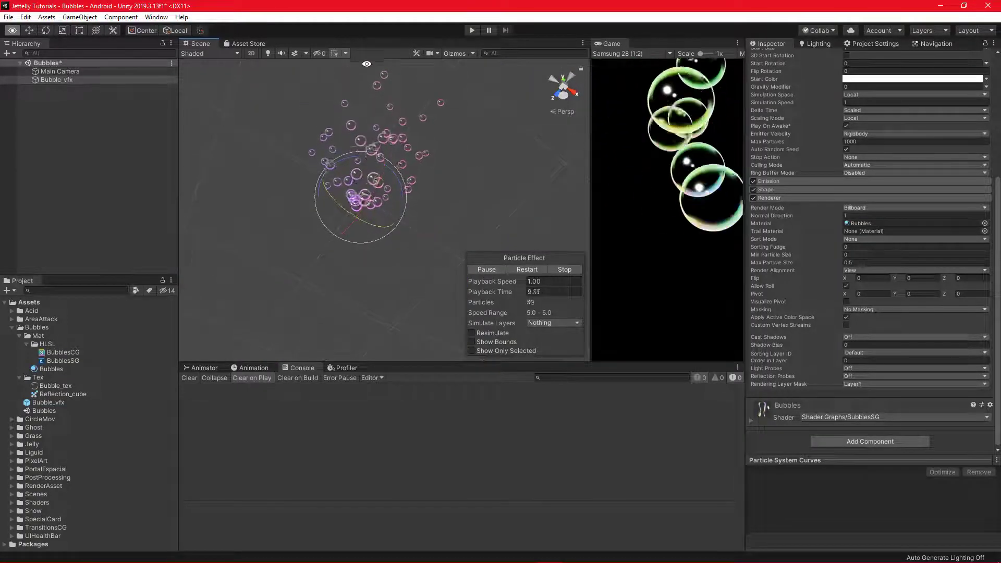
# Step: Adjust the Renderer's Normal Direction value and restart the bubble preview
pyautogui.click(559, 267)
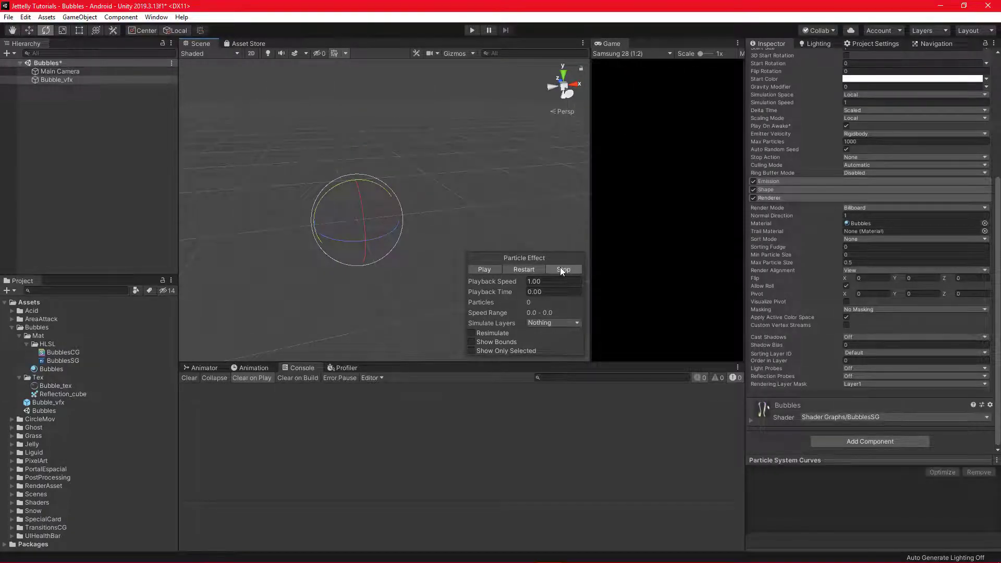
pyautogui.click(859, 216)
pyautogui.write('0')
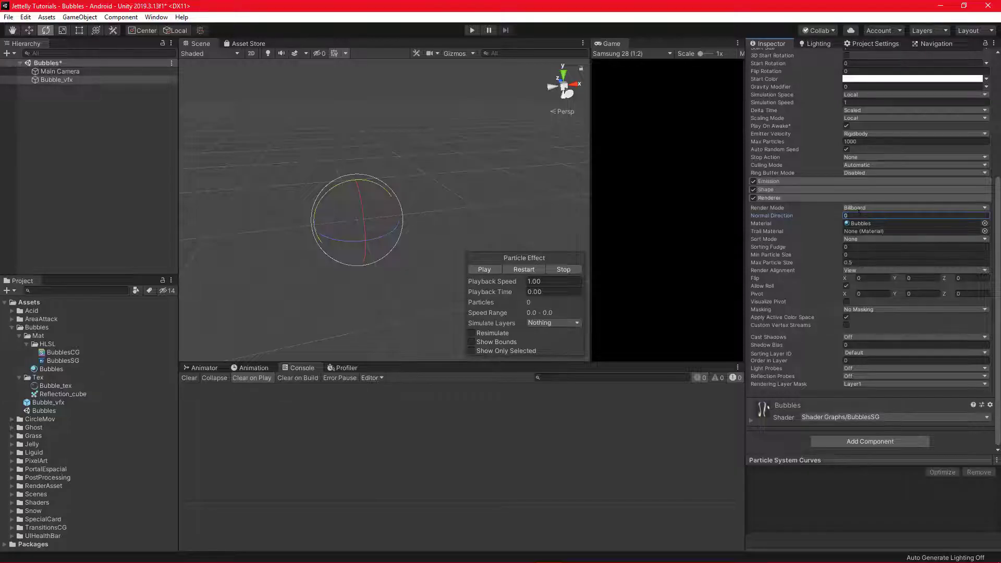
pyautogui.click(480, 269)
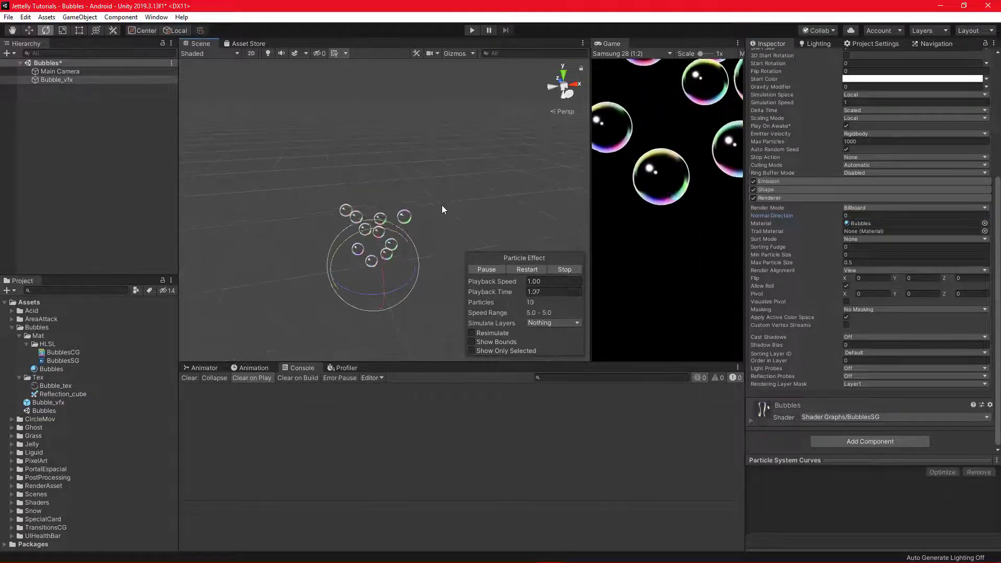
pyautogui.moveTo(371, 179)
pyautogui.keyDown('alt'); pyautogui.mouseDown()
pyautogui.moveTo(423, 303)
pyautogui.moveTo(418, 118)
pyautogui.moveTo(371, 503)
pyautogui.mouseUp(); pyautogui.keyUp('alt')
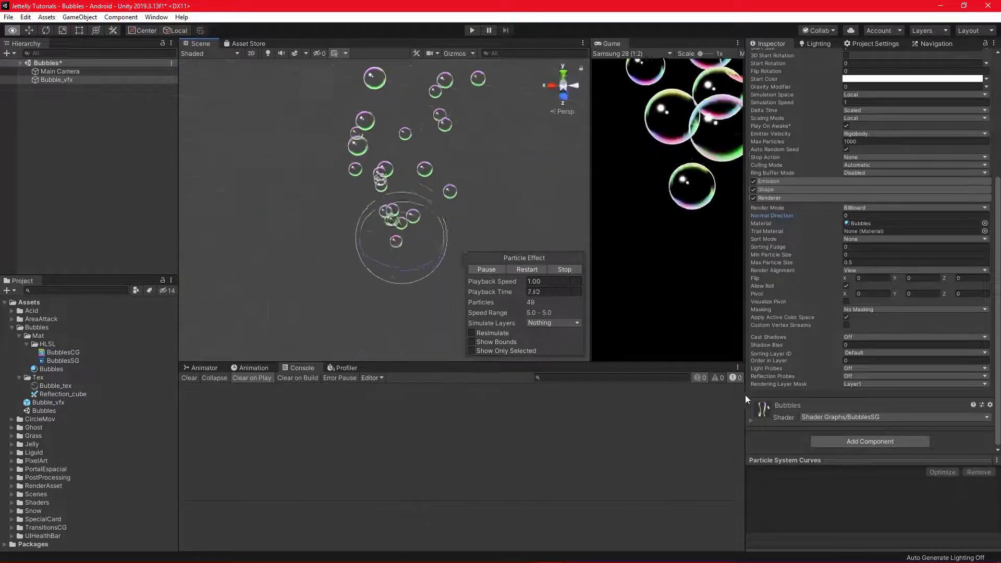
pyautogui.moveTo(473, 196)
pyautogui.keyDown('alt'); pyautogui.mouseDown()
pyautogui.moveTo(357, 290)
pyautogui.moveTo(288, 524)
pyautogui.moveTo(408, 205)
pyautogui.moveTo(342, 70)
pyautogui.moveTo(356, 244)
pyautogui.moveTo(338, 293)
pyautogui.mouseUp(); pyautogui.keyUp('alt')
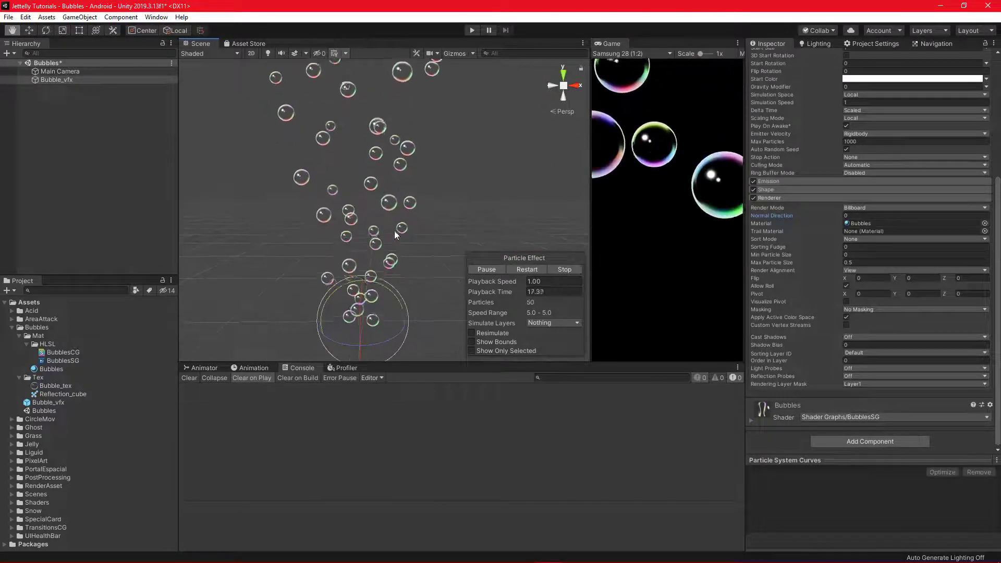
pyautogui.click(567, 268)
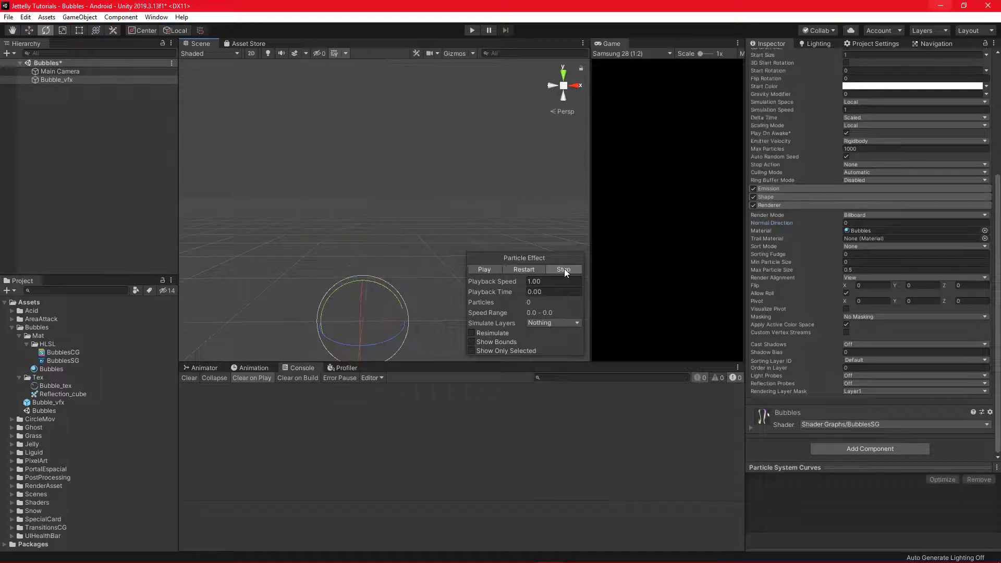
pyautogui.click(489, 269)
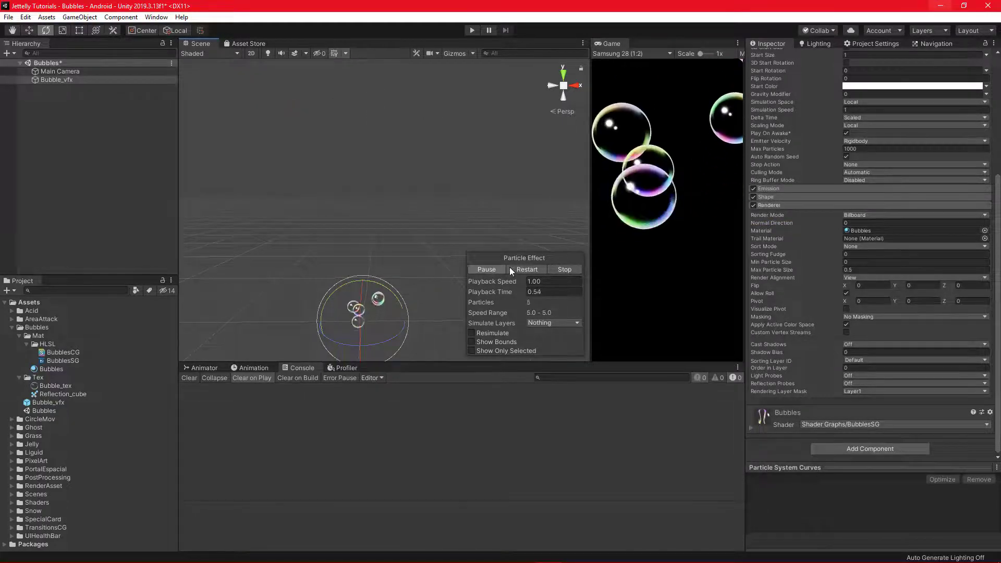
pyautogui.scroll(4, 877, 231)
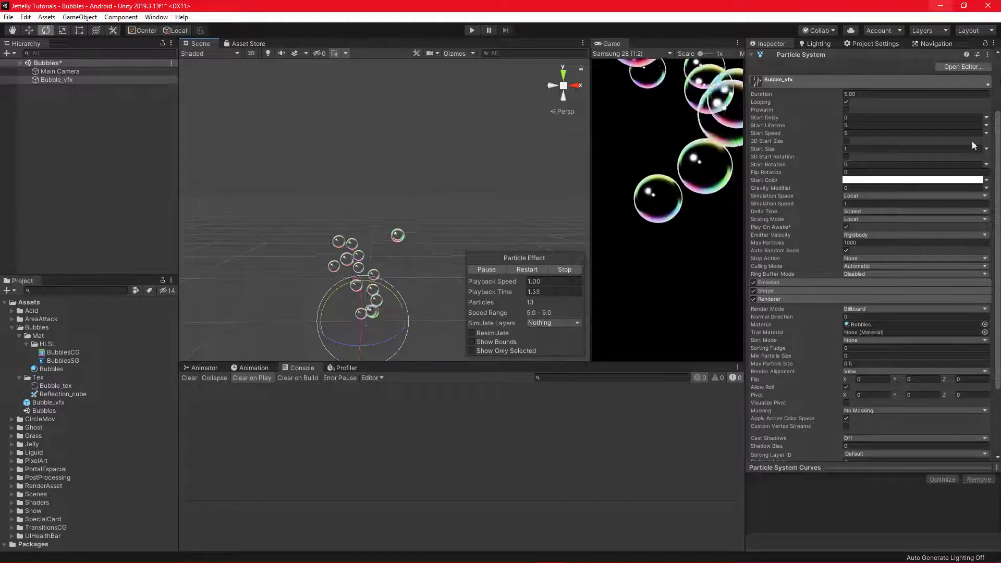
# Step: Add the Size over Lifetime module with Separate Axes enabled
pyautogui.click(987, 85)
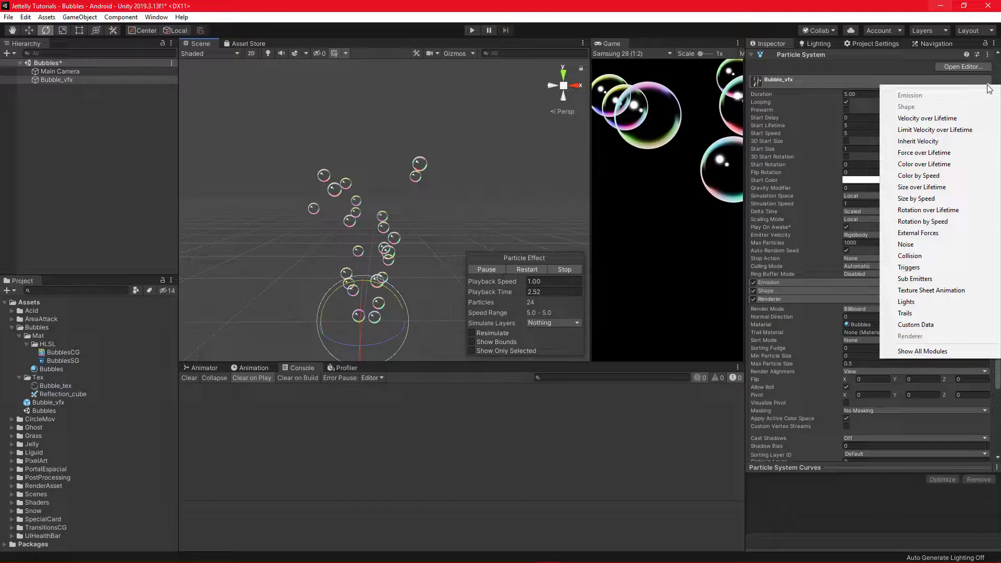
pyautogui.click(941, 186)
pyautogui.scroll(-5, 881, 211)
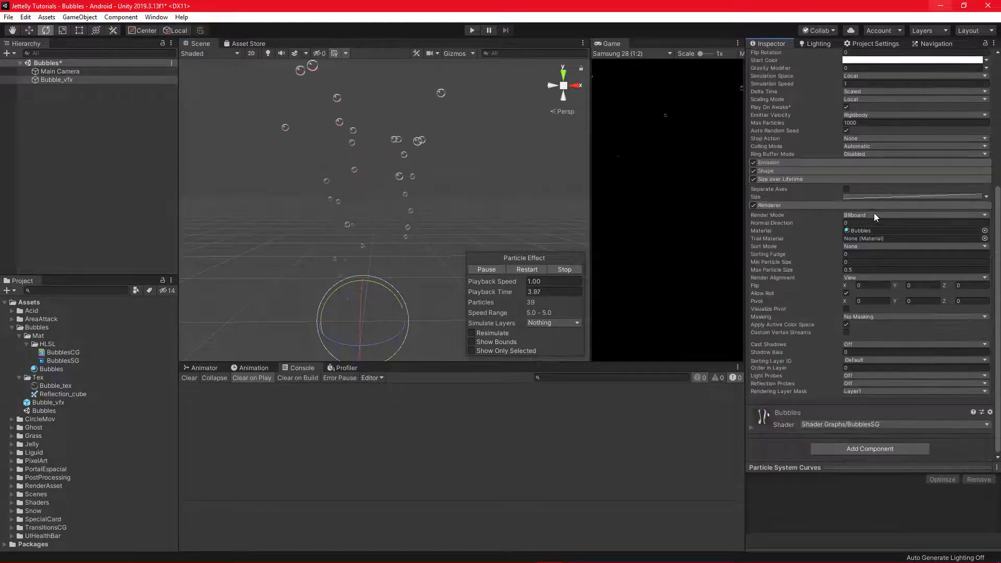
pyautogui.click(848, 205)
pyautogui.click(845, 377)
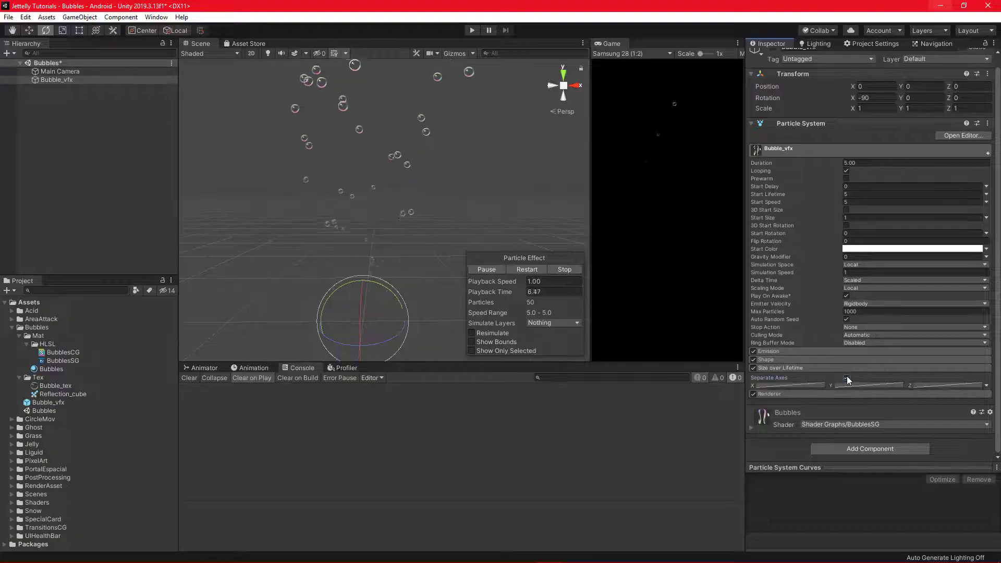
pyautogui.moveTo(853, 465); pyautogui.dragTo(852, 442)
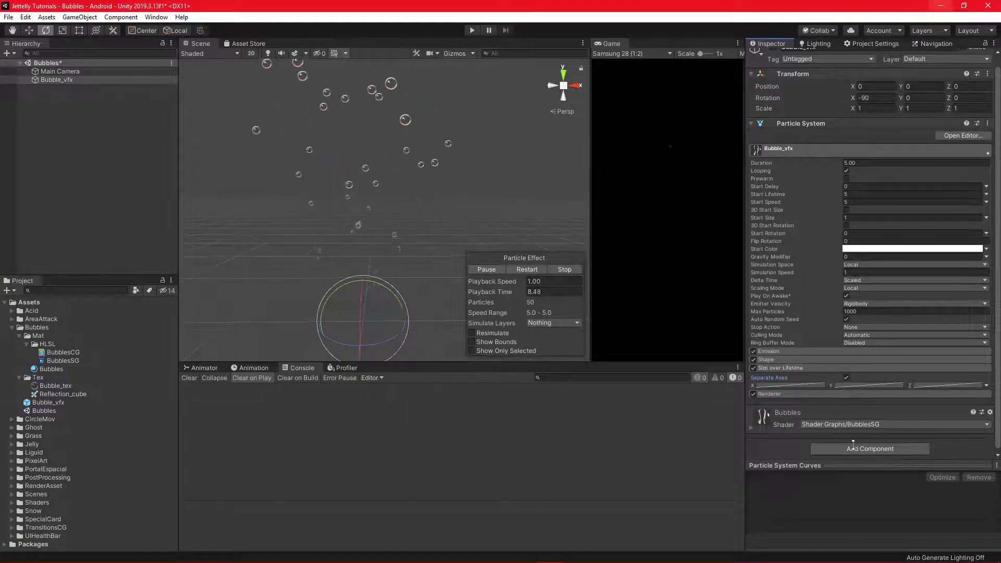
pyautogui.scroll(-2, 850, 344)
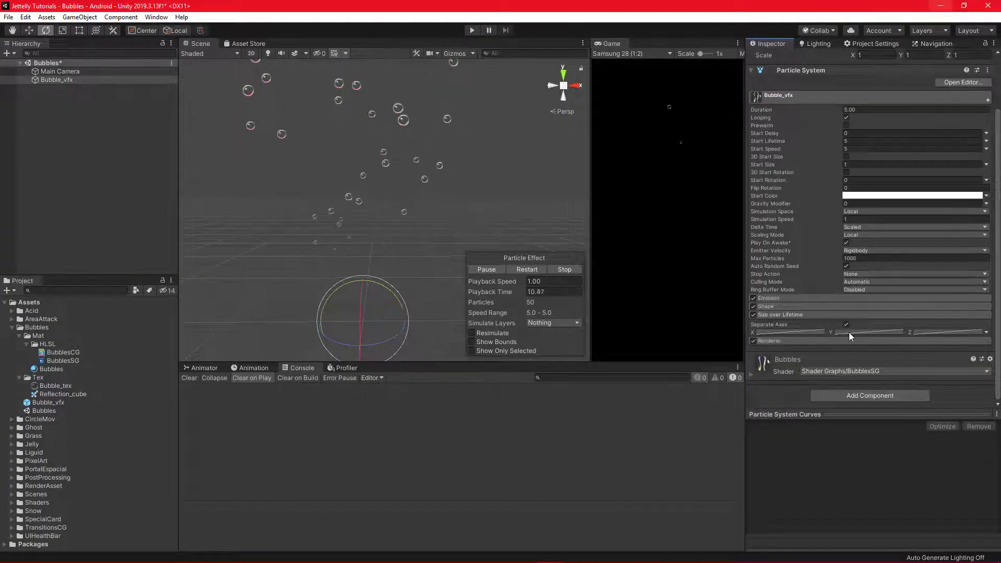
# Step: Shape the X size curve to rise sharply to a first peak and dip
pyautogui.click(799, 332)
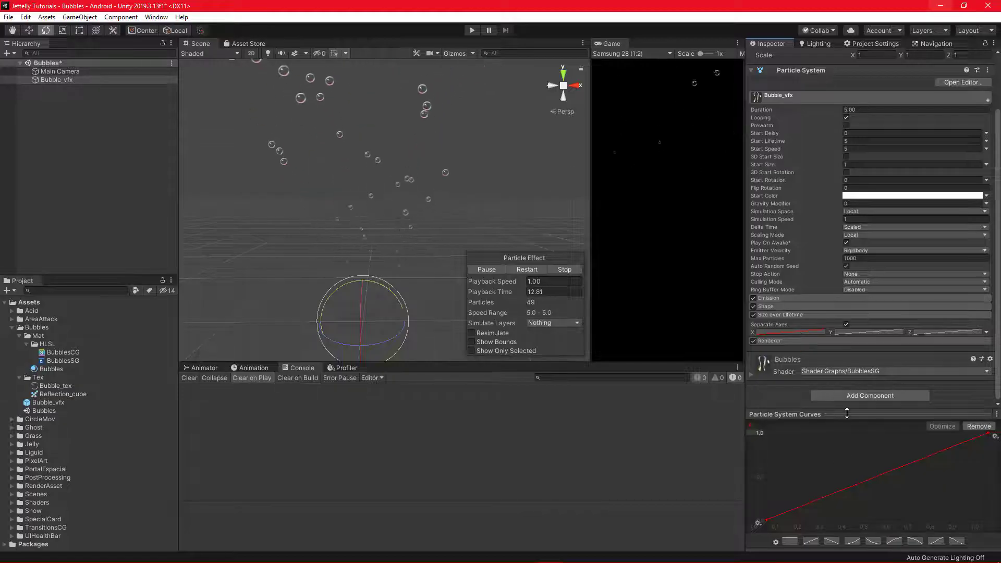
pyautogui.moveTo(847, 412); pyautogui.dragTo(846, 307)
pyautogui.doubleClick(883, 445)
pyautogui.moveTo(884, 445); pyautogui.dragTo(797, 334)
pyautogui.doubleClick(830, 328)
pyautogui.rightClick(871, 358)
pyautogui.click(877, 361)
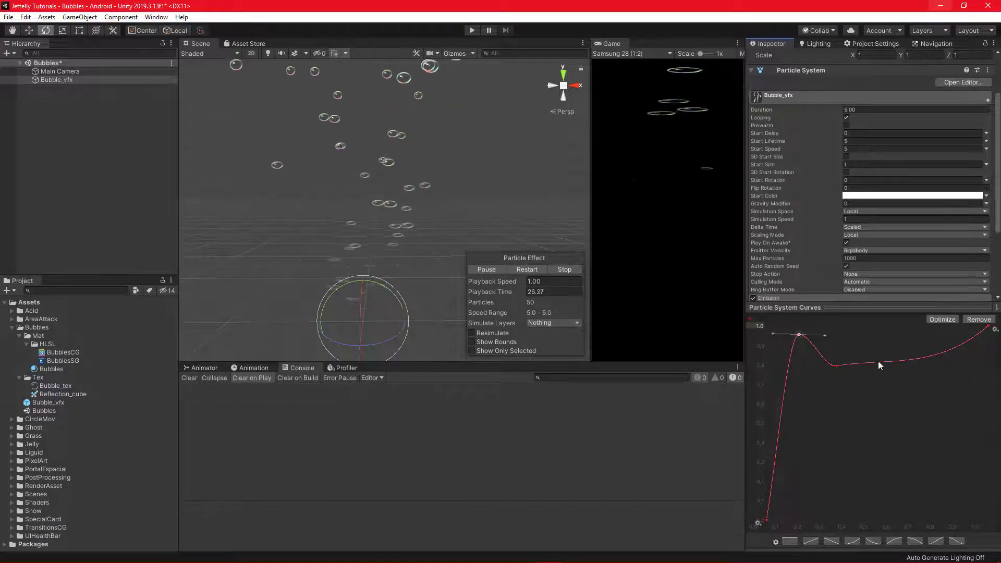
# Step: Add further peaks and dips to the X curve and lower its end key
pyautogui.rightClick(878, 361)
pyautogui.click(839, 368)
pyautogui.moveTo(877, 361)
pyautogui.mouseDown()
pyautogui.moveTo(871, 328)
pyautogui.moveTo(914, 364)
pyautogui.mouseUp()
pyautogui.doubleClick(910, 340)
pyautogui.doubleClick(954, 330)
pyautogui.moveTo(987, 328); pyautogui.dragTo(988, 363)
pyautogui.click(917, 364)
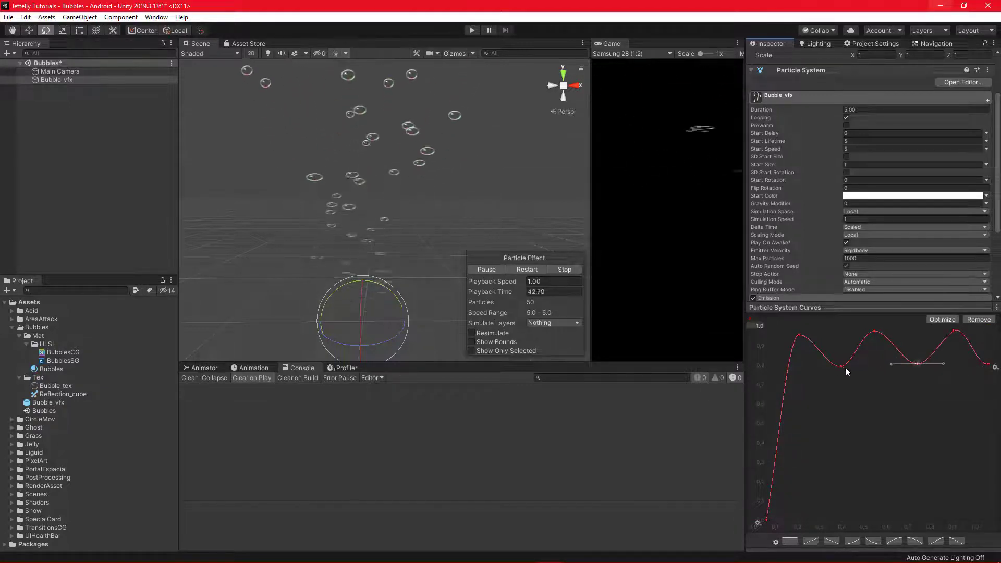
pyautogui.scroll(-5, 869, 224)
pyautogui.click(870, 225)
# Step: Shape the Y size curve into rising waves offset from the X curve
pyautogui.rightClick(830, 463)
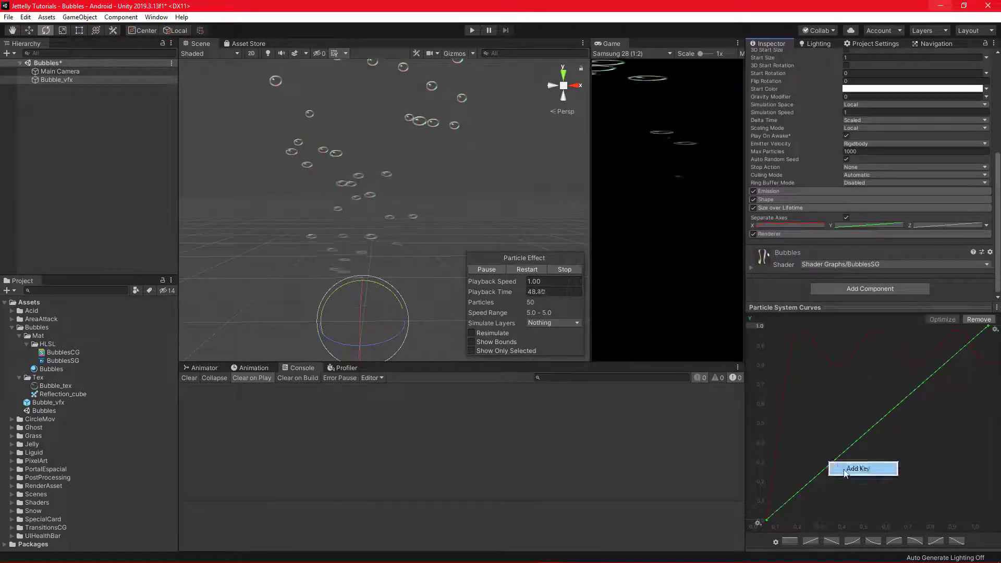
pyautogui.click(858, 467)
pyautogui.moveTo(846, 465)
pyautogui.mouseDown()
pyautogui.moveTo(833, 330)
pyautogui.moveTo(853, 334)
pyautogui.moveTo(853, 324)
pyautogui.mouseUp()
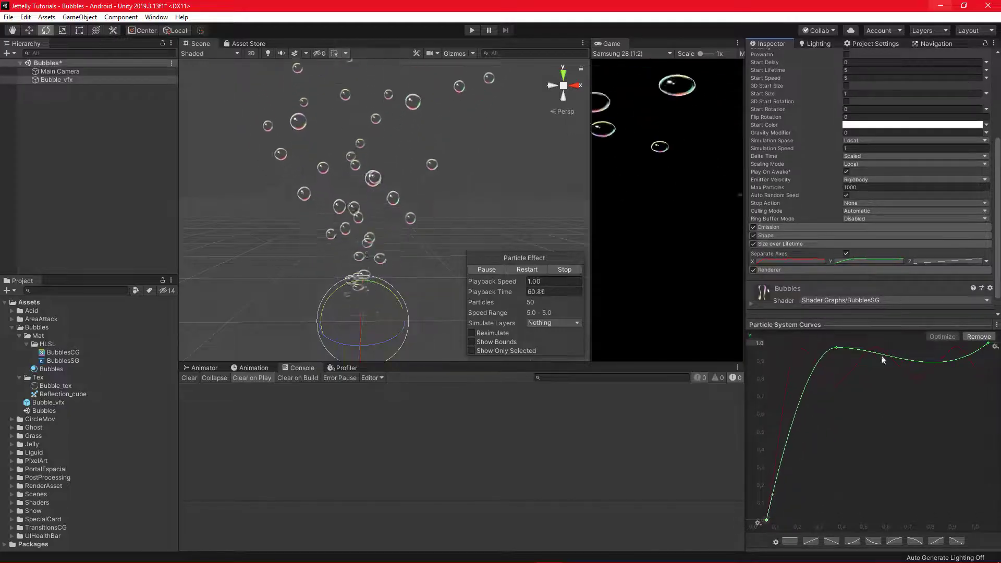
pyautogui.doubleClick(882, 359)
pyautogui.moveTo(881, 359)
pyautogui.mouseDown()
pyautogui.moveTo(880, 384)
pyautogui.moveTo(945, 371)
pyautogui.mouseUp()
pyautogui.doubleClick(930, 376)
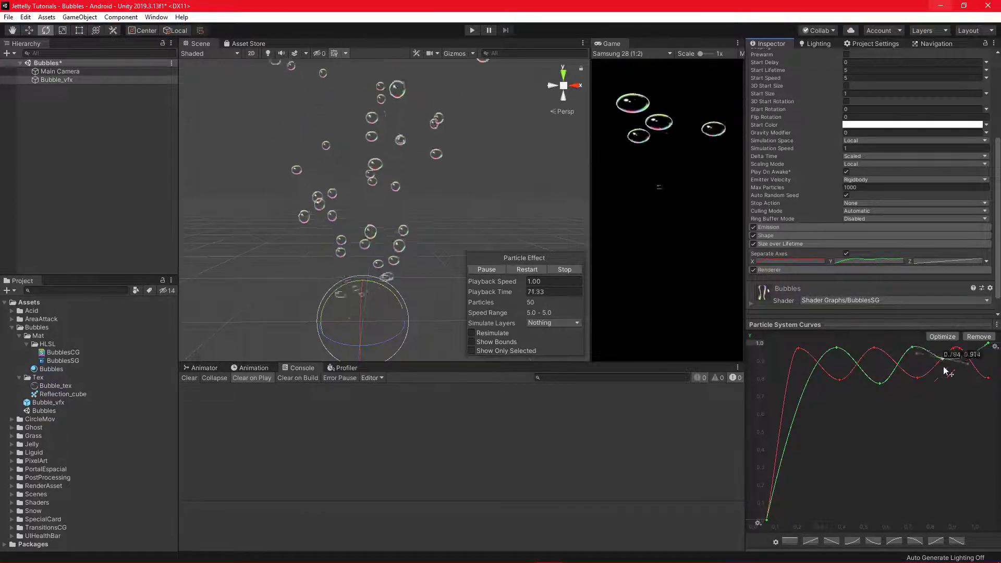
pyautogui.moveTo(944, 371); pyautogui.dragTo(956, 402)
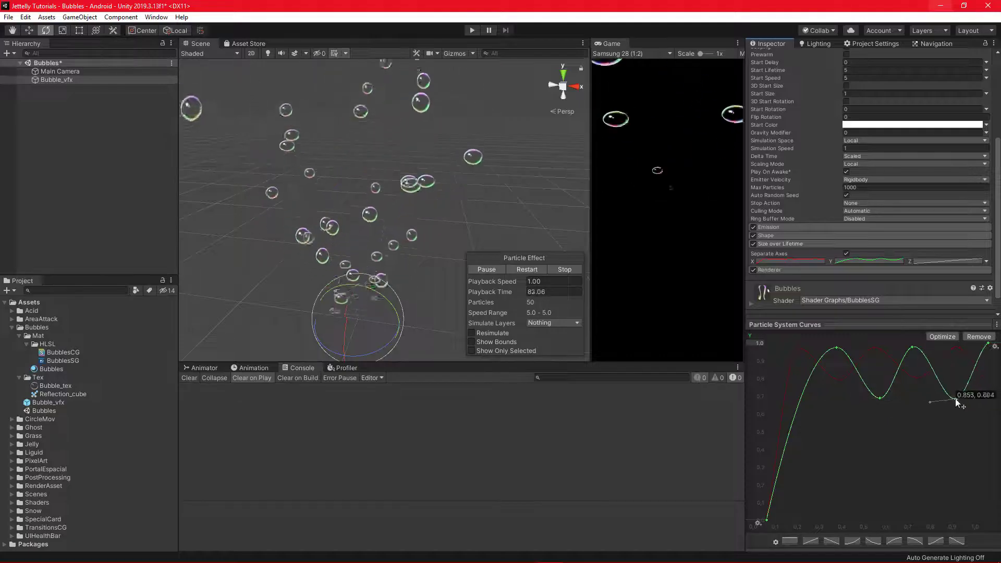
# Step: Lower the X curve's troughs and last key, then stop the preview
pyautogui.moveTo(839, 381); pyautogui.dragTo(837, 399)
pyautogui.moveTo(922, 376); pyautogui.dragTo(922, 399)
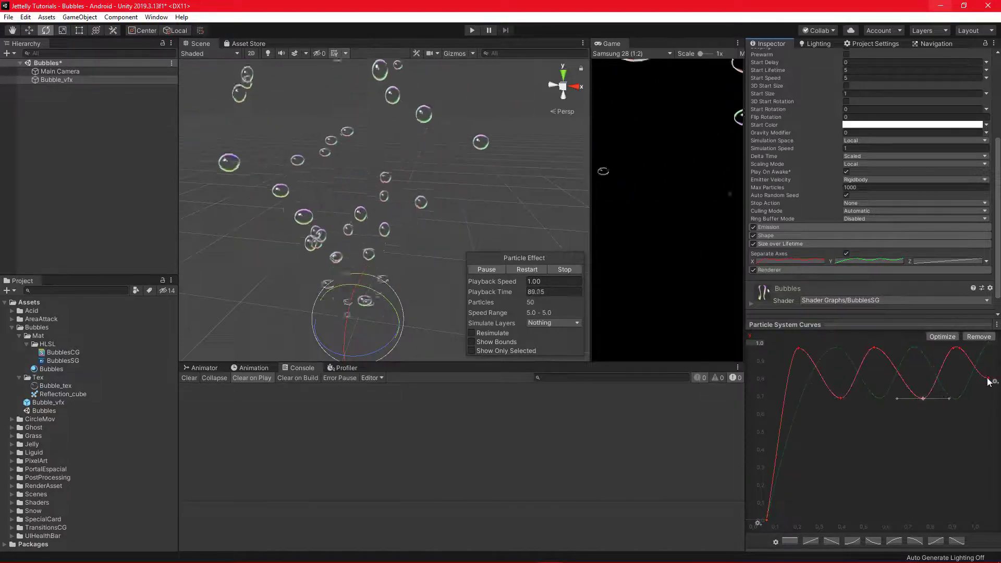
pyautogui.moveTo(988, 379); pyautogui.dragTo(987, 393)
pyautogui.moveTo(358, 220)
pyautogui.keyDown('alt'); pyautogui.mouseDown()
pyautogui.moveTo(431, 179)
pyautogui.moveTo(370, 215)
pyautogui.moveTo(341, 216)
pyautogui.mouseUp(); pyautogui.keyUp('alt')
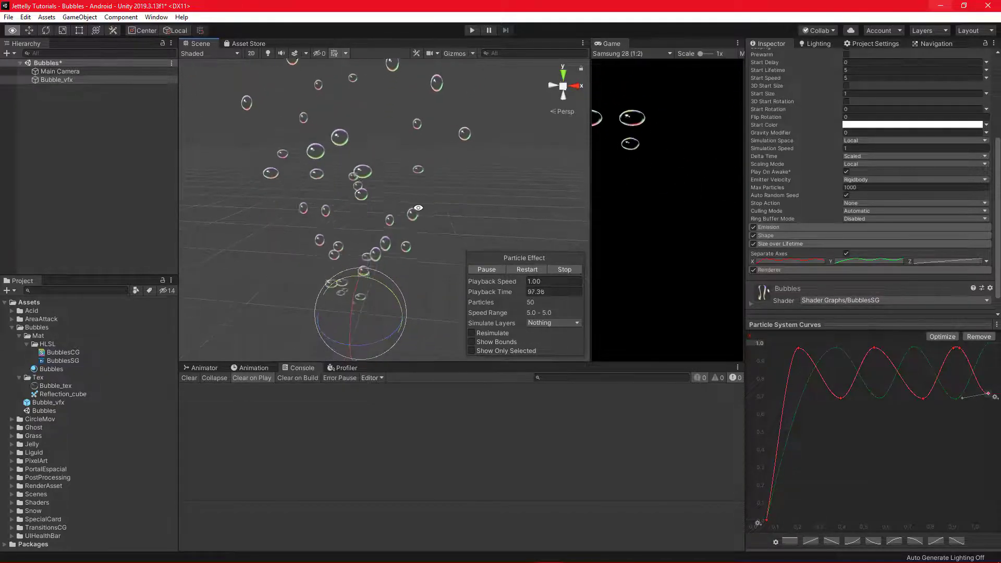
pyautogui.moveTo(382, 225)
pyautogui.keyDown('alt'); pyautogui.mouseDown()
pyautogui.moveTo(415, 231)
pyautogui.moveTo(425, 216)
pyautogui.mouseUp(); pyautogui.keyUp('alt')
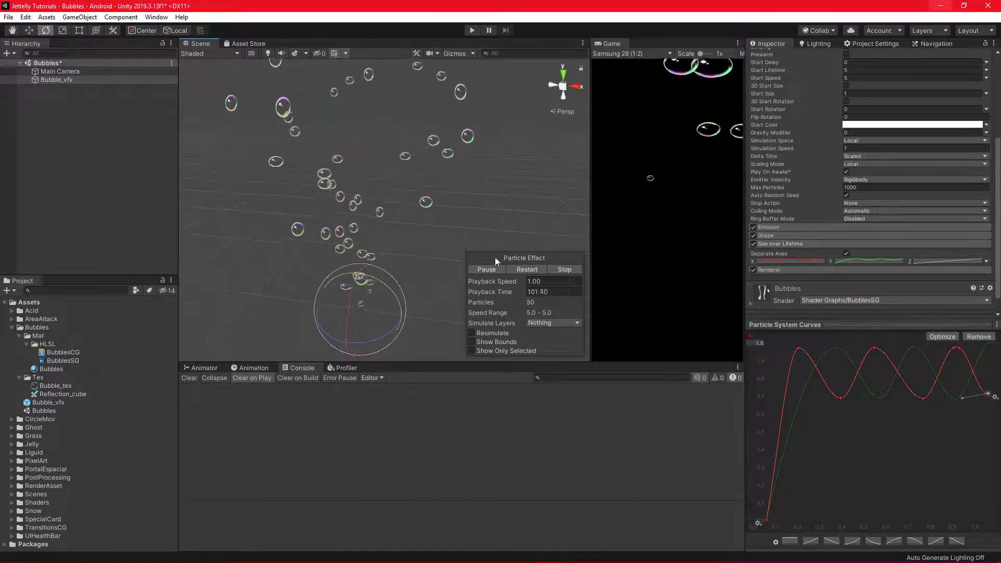
pyautogui.click(565, 270)
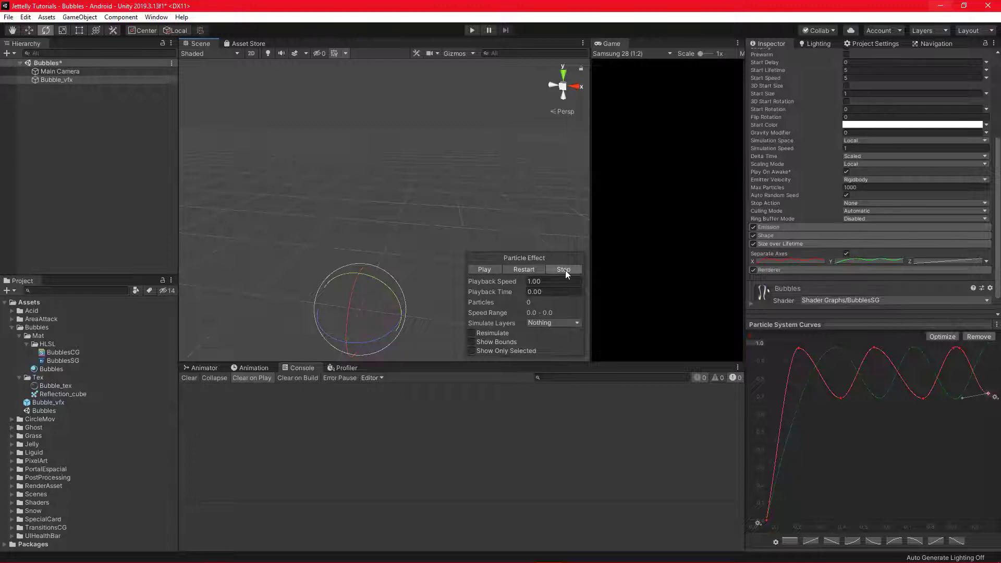
pyautogui.moveTo(889, 319); pyautogui.dragTo(892, 463)
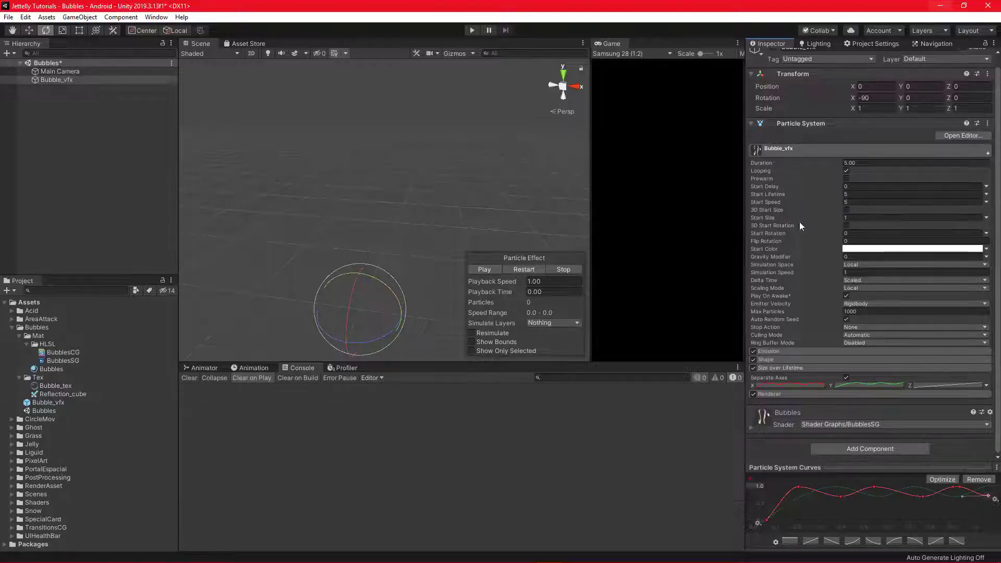
# Step: Set Start Size to random between 0.5 and 1.5
pyautogui.click(986, 217)
pyautogui.click(938, 250)
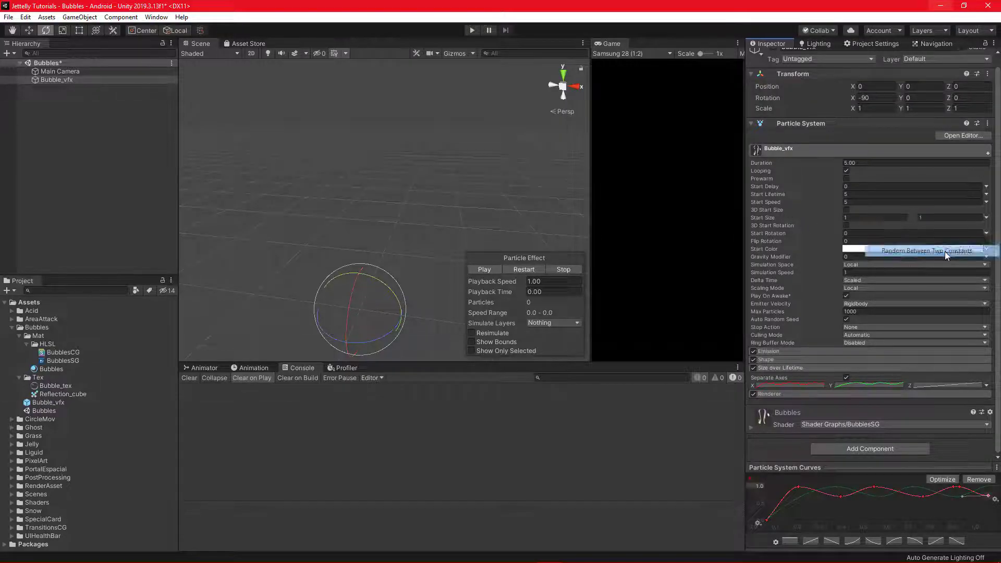
pyautogui.click(858, 218)
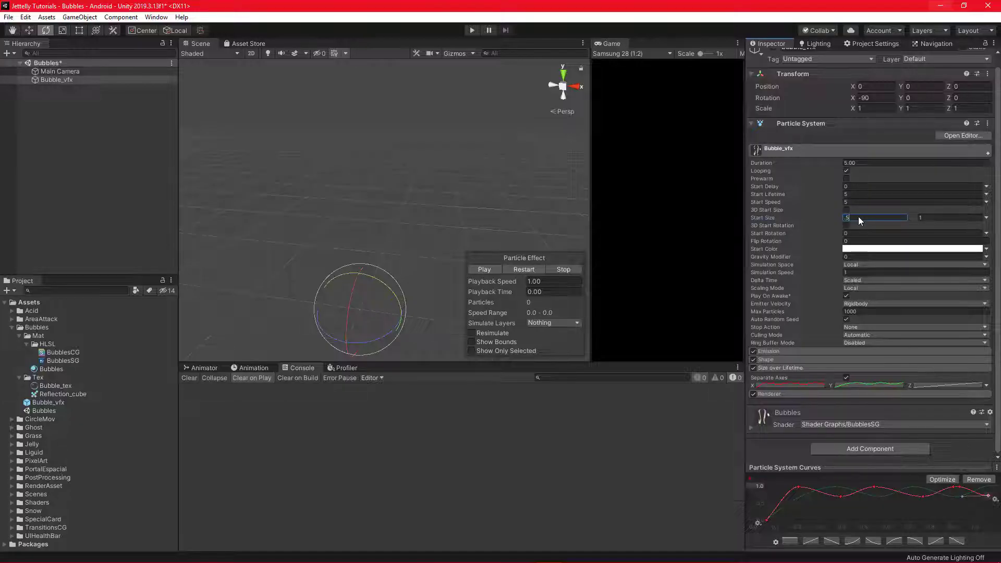
pyautogui.write('0.5')
pyautogui.click(936, 217)
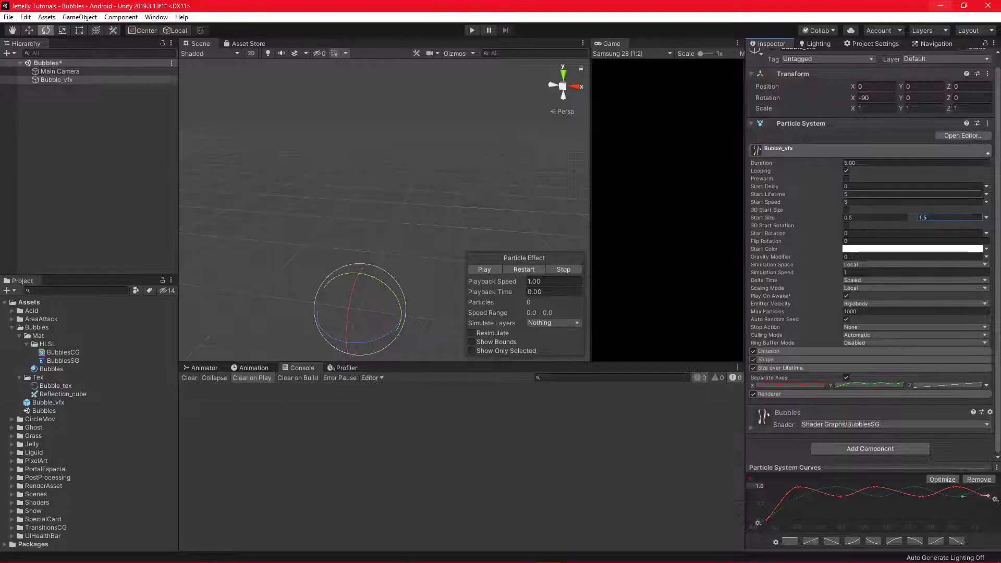
# Step: Set Start Lifetime to random between 0.5 and 2
pyautogui.click(985, 194)
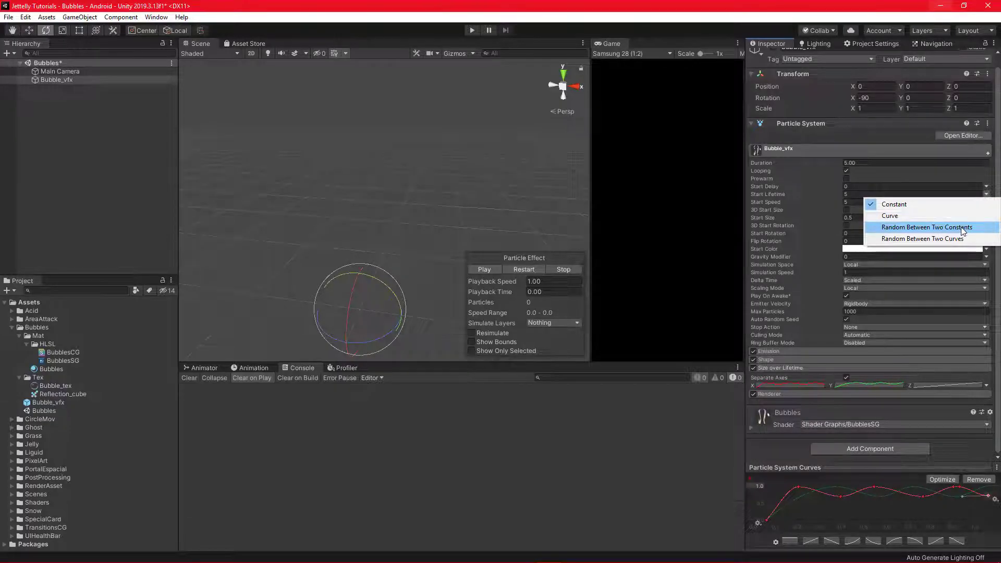
pyautogui.click(961, 228)
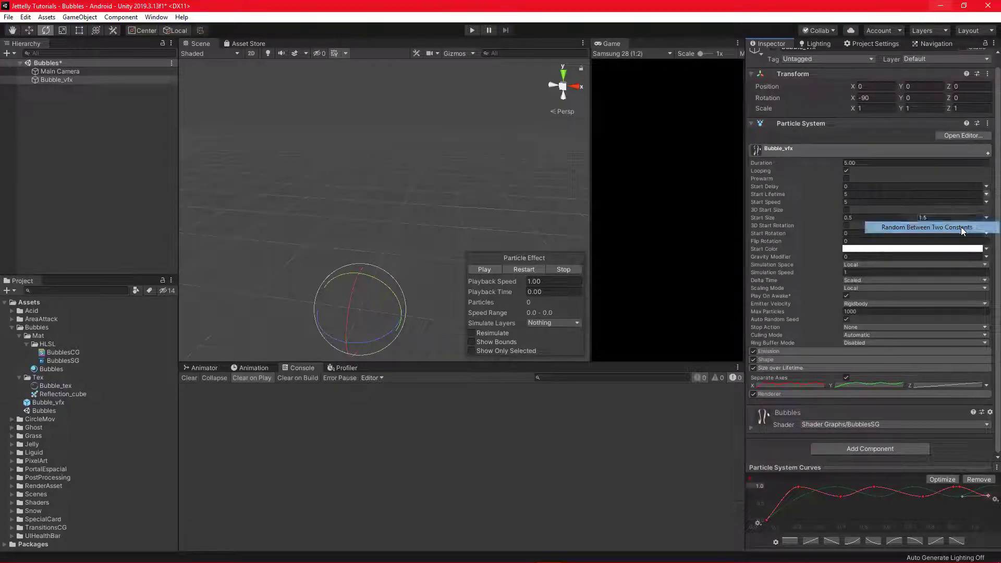
pyautogui.click(863, 194)
pyautogui.write('0.5')
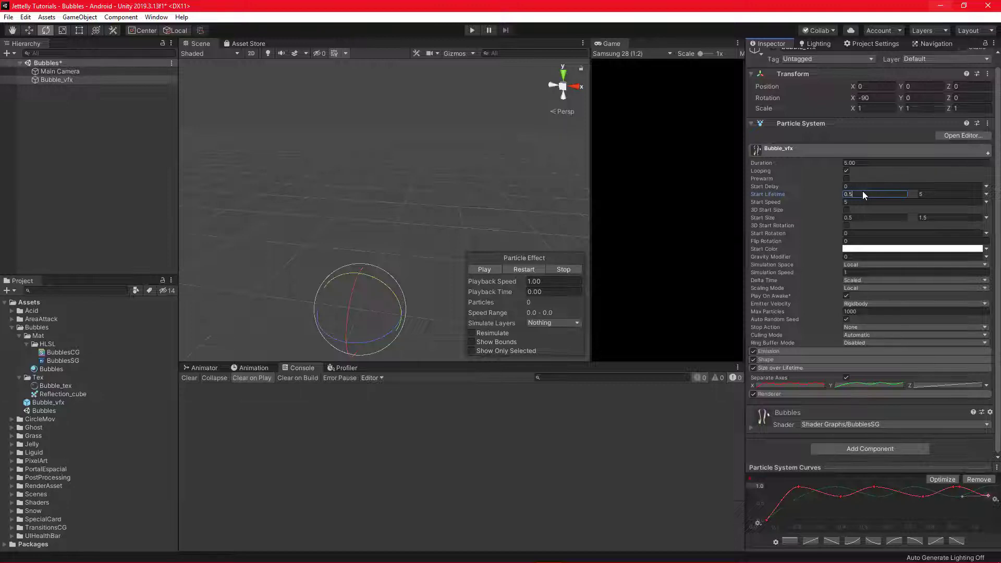
pyautogui.click(939, 194)
pyautogui.write('2')
# Step: Set Start Speed to random between 4 and 8 and replay the bubble preview
pyautogui.click(985, 195)
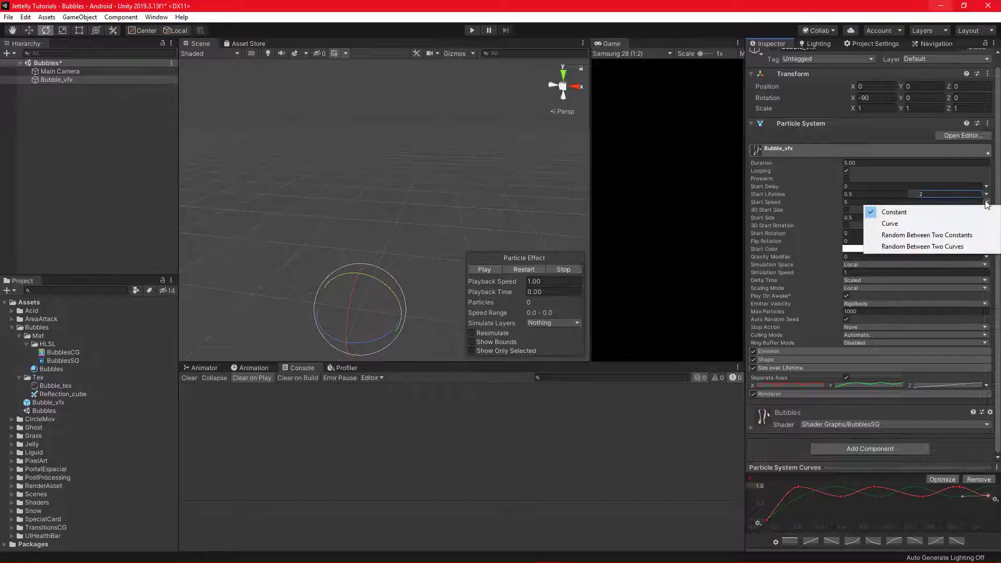
pyautogui.click(917, 235)
pyautogui.click(880, 203)
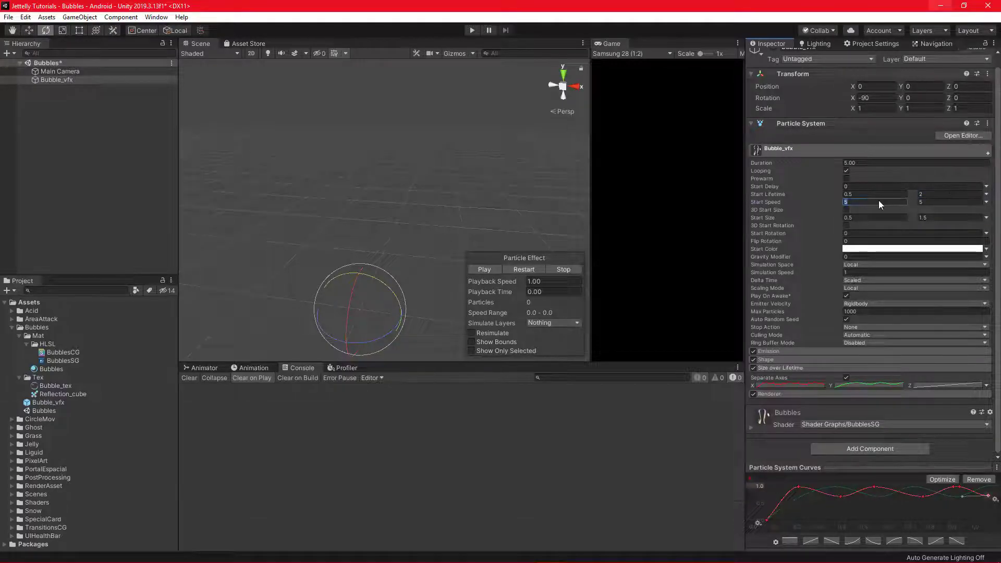
pyautogui.write('4')
pyautogui.click(933, 201)
pyautogui.write('8')
pyautogui.moveTo(421, 198); pyautogui.dragTo(424, 186, button='right')
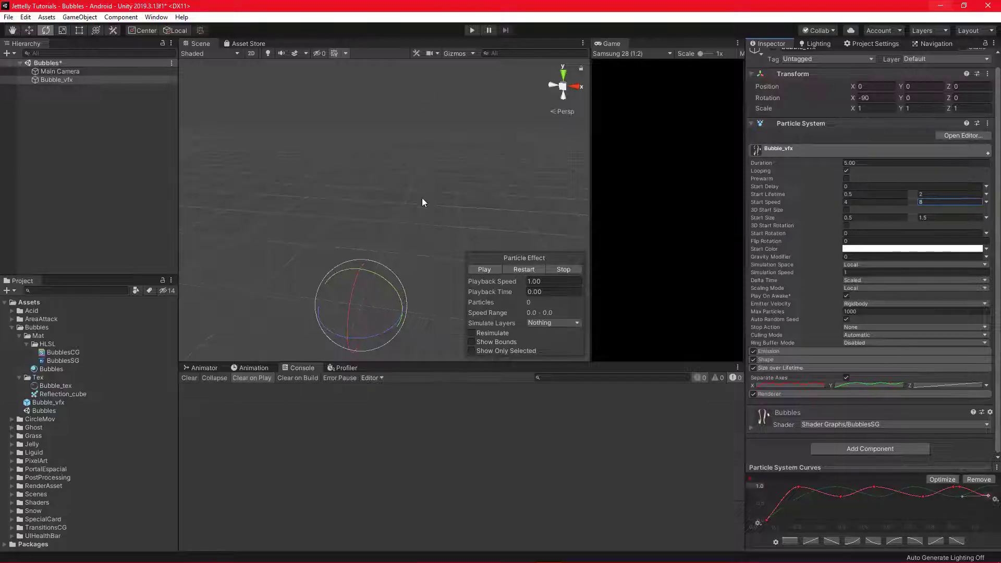
pyautogui.click(477, 268)
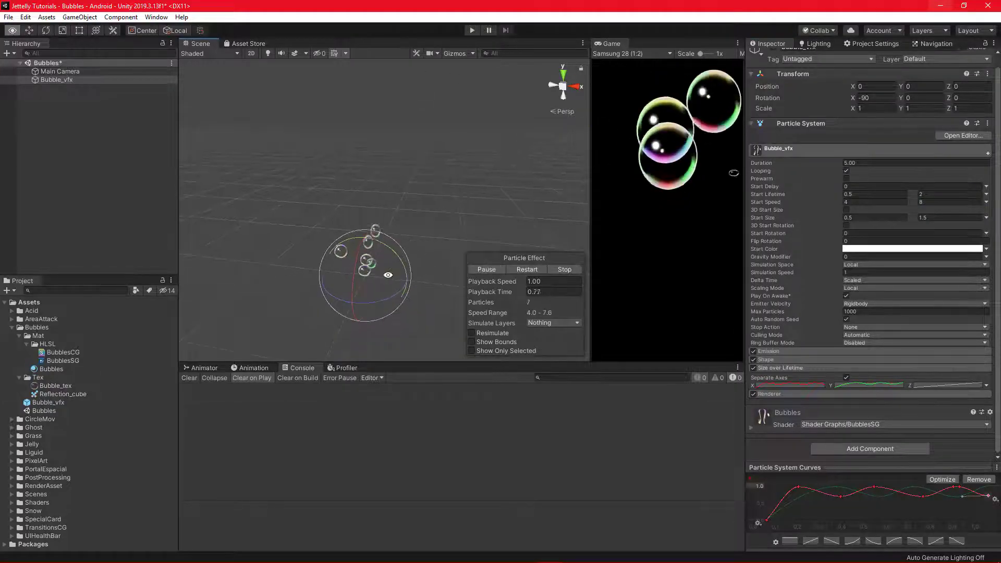
# Step: Slow Bubble_vfx to a Simulation Speed of 0.4, previewing the bubbles before stopping playback
pyautogui.moveTo(428, 216)
pyautogui.mouseDown(button='right')
pyautogui.moveTo(357, 269)
pyautogui.moveTo(428, 250)
pyautogui.mouseUp(button='right')
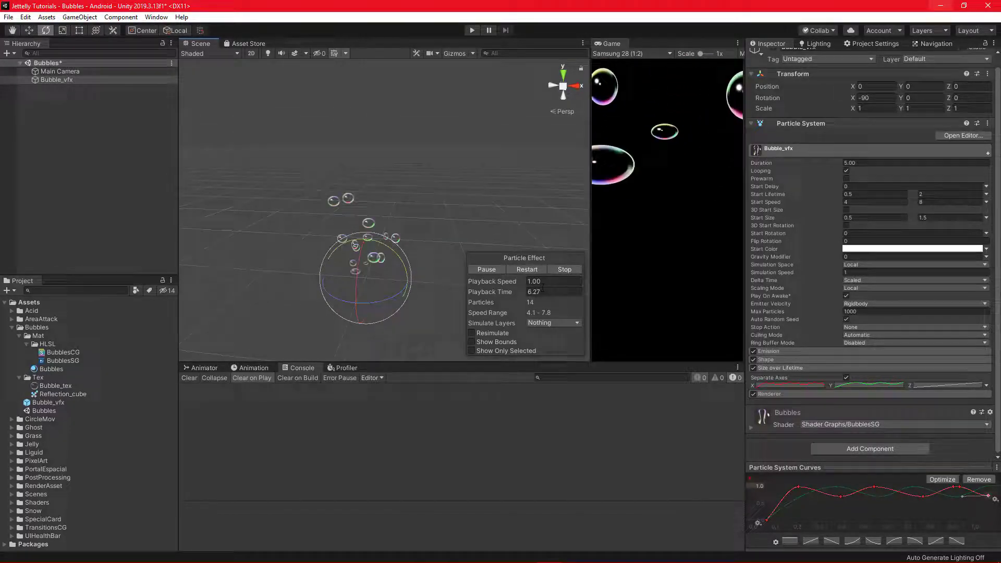
pyautogui.click(564, 269)
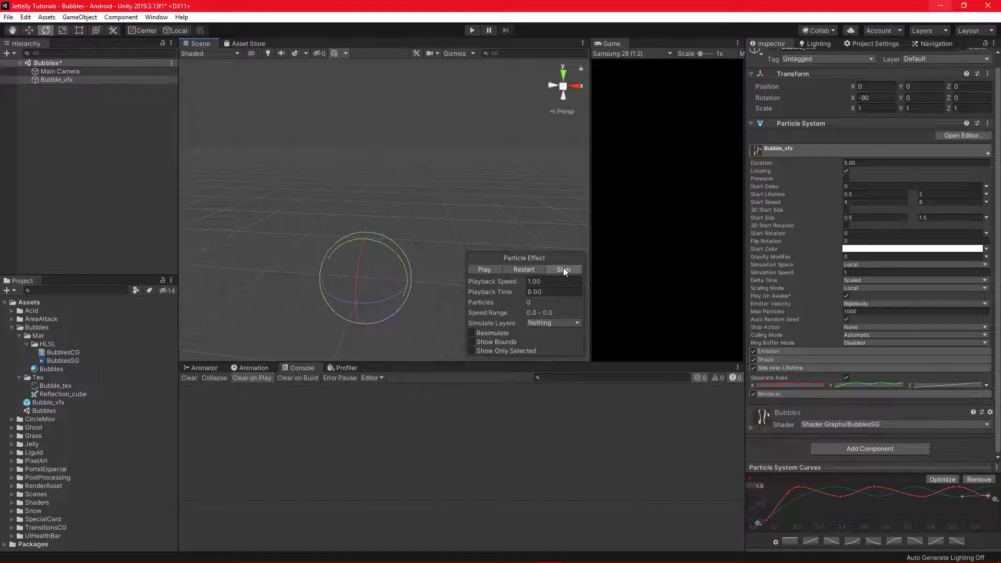
pyautogui.click(483, 270)
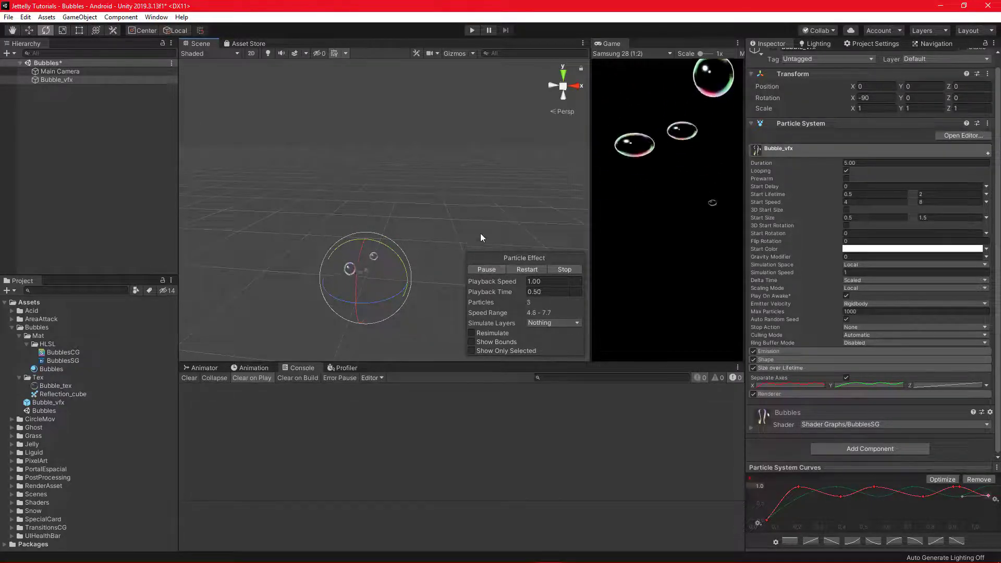
pyautogui.moveTo(480, 233); pyautogui.dragTo(477, 196, button='right')
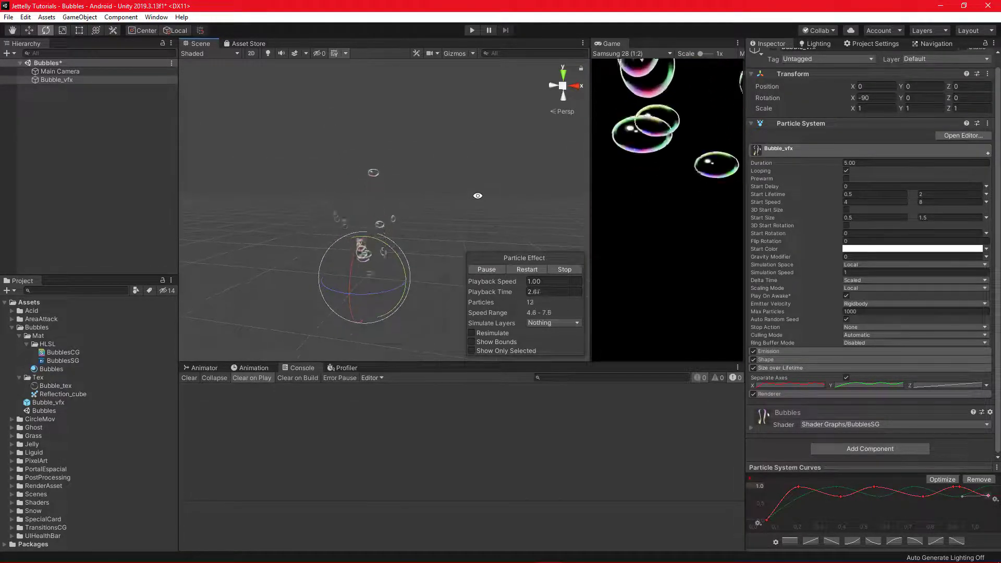
pyautogui.doubleClick(852, 272)
pyautogui.write('0.4')
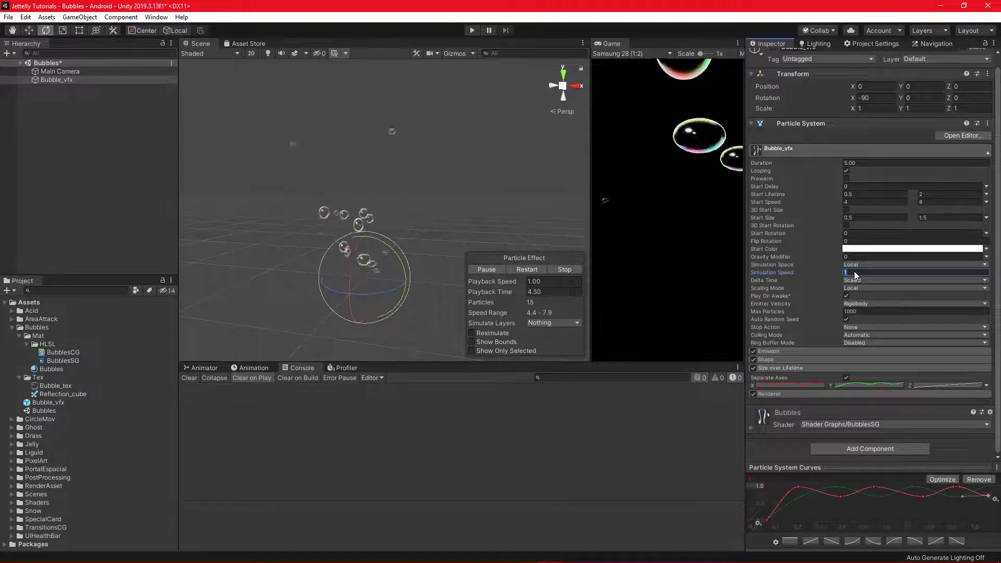
pyautogui.moveTo(432, 207); pyautogui.dragTo(405, 194, button='right')
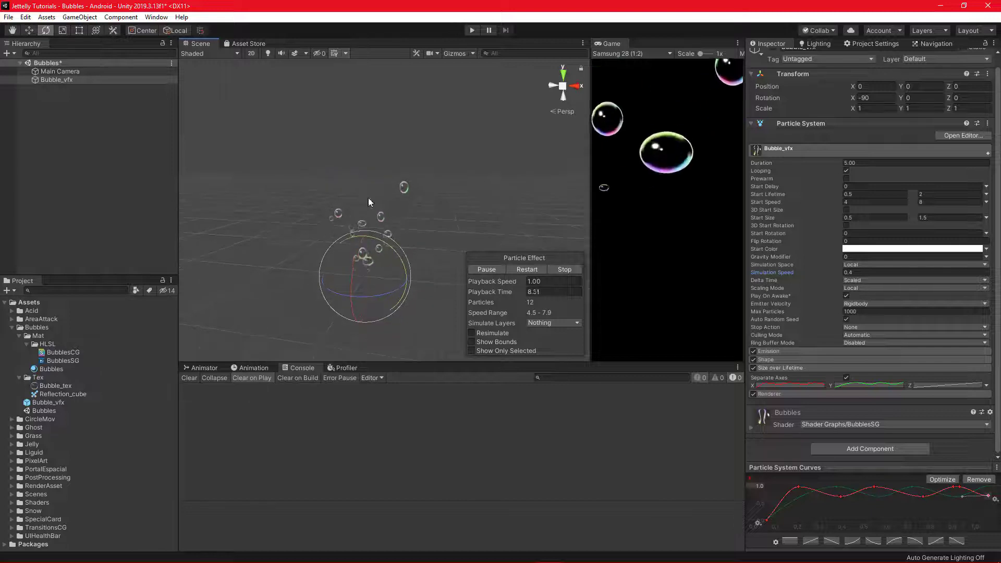
pyautogui.click(564, 269)
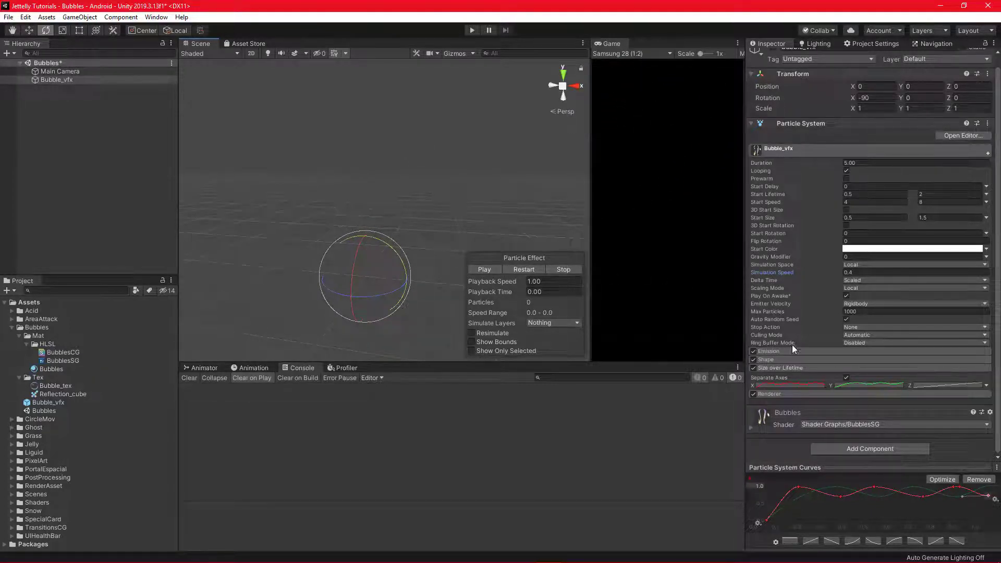
# Step: Narrow the cone emitter to Angle 10 and Radius 0.5, then preview the tighter bubble column
pyautogui.click(795, 358)
pyautogui.scroll(-5, 825, 354)
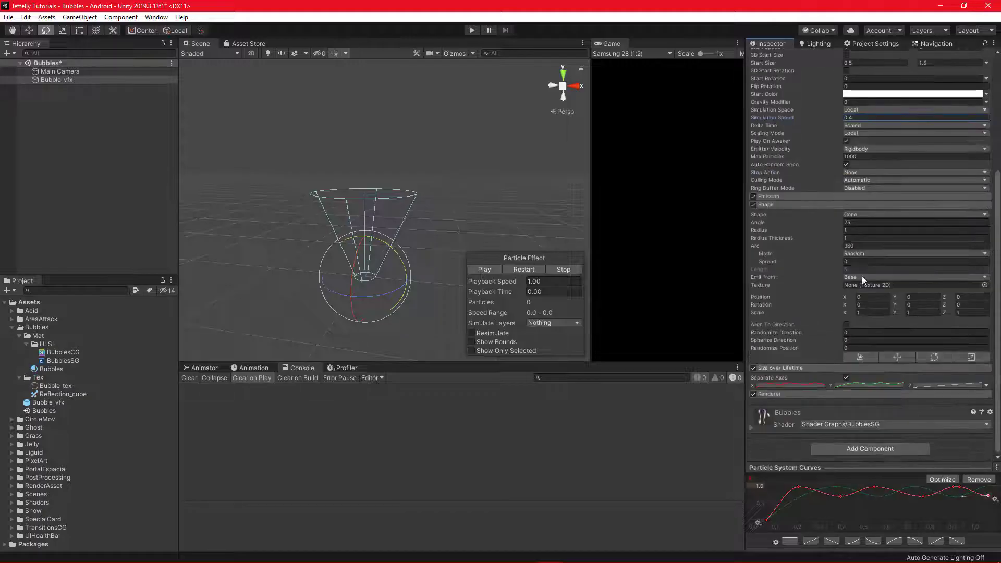
pyautogui.click(865, 222)
pyautogui.write('10')
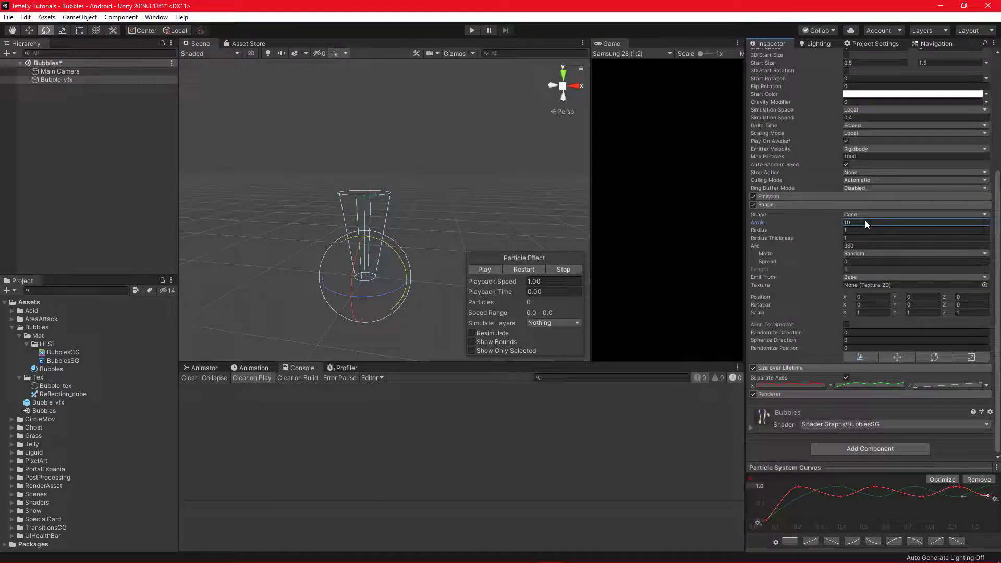
pyautogui.click(858, 230)
pyautogui.write('0.5')
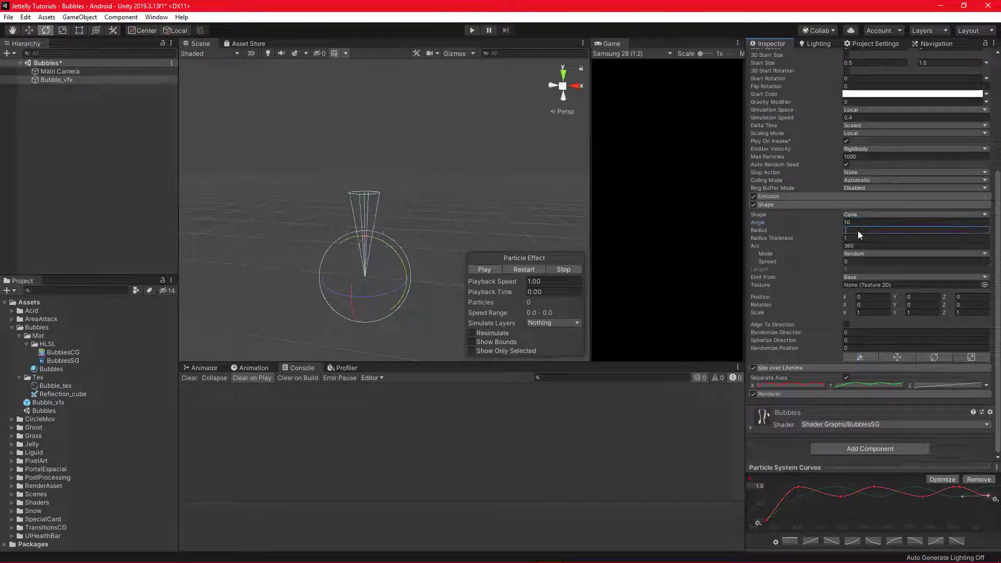
pyautogui.click(493, 269)
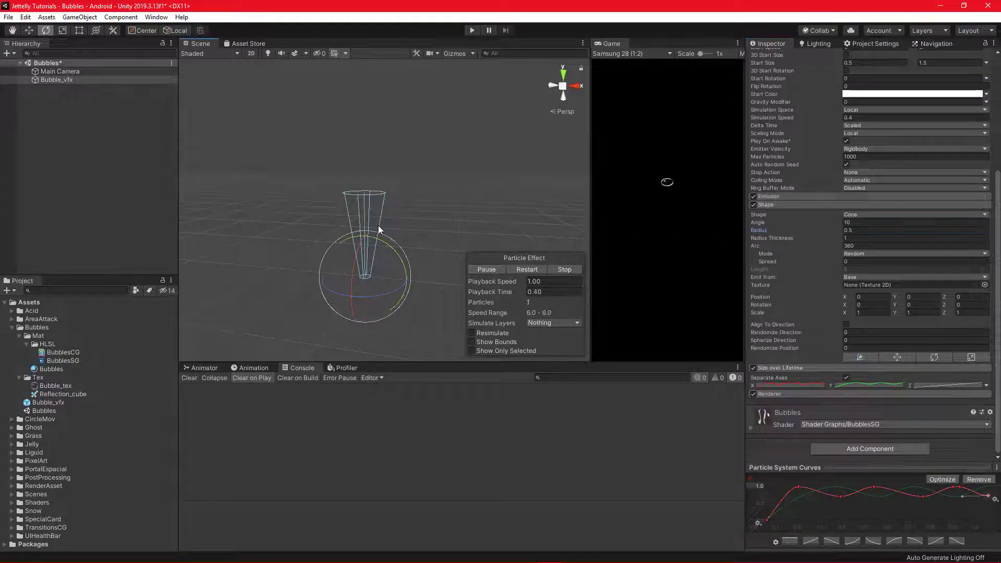
pyautogui.moveTo(399, 168)
pyautogui.keyDown('alt'); pyautogui.mouseDown()
pyautogui.moveTo(416, 198)
pyautogui.moveTo(452, 154)
pyautogui.mouseUp(); pyautogui.keyUp('alt')
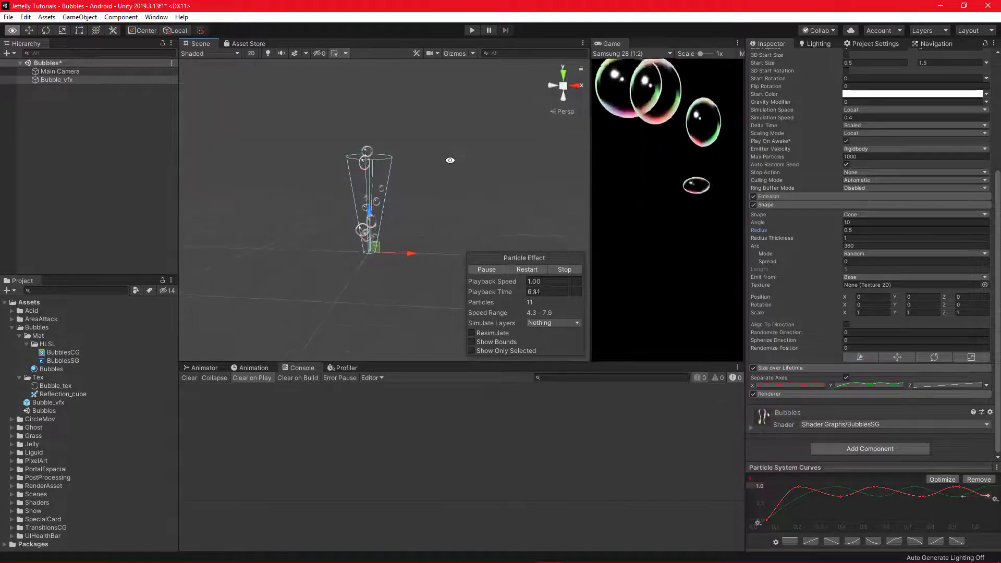
pyautogui.keyDown('alt'); pyautogui.moveTo(453, 154); pyautogui.dragTo(434, 175); pyautogui.keyUp('alt')
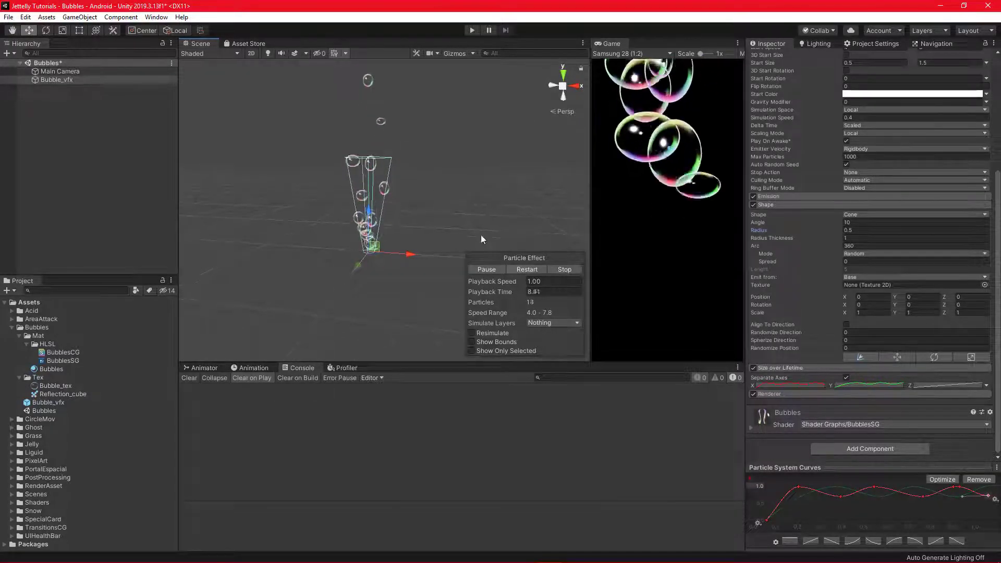
pyautogui.click(563, 270)
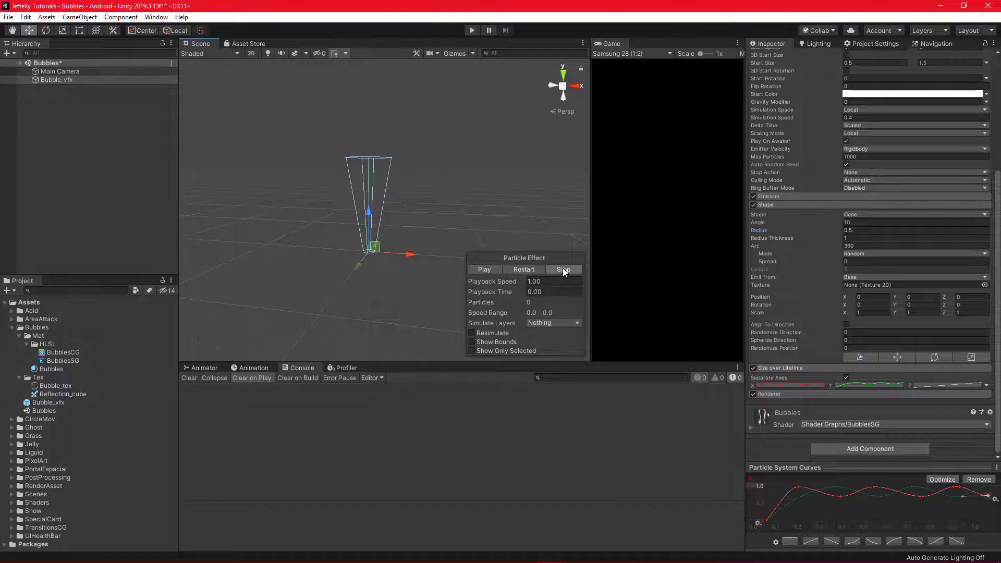
# Step: Collapse Shape and Size over Lifetime and add the Sub Emitters module to Bubble_vfx
pyautogui.click(911, 204)
pyautogui.click(855, 366)
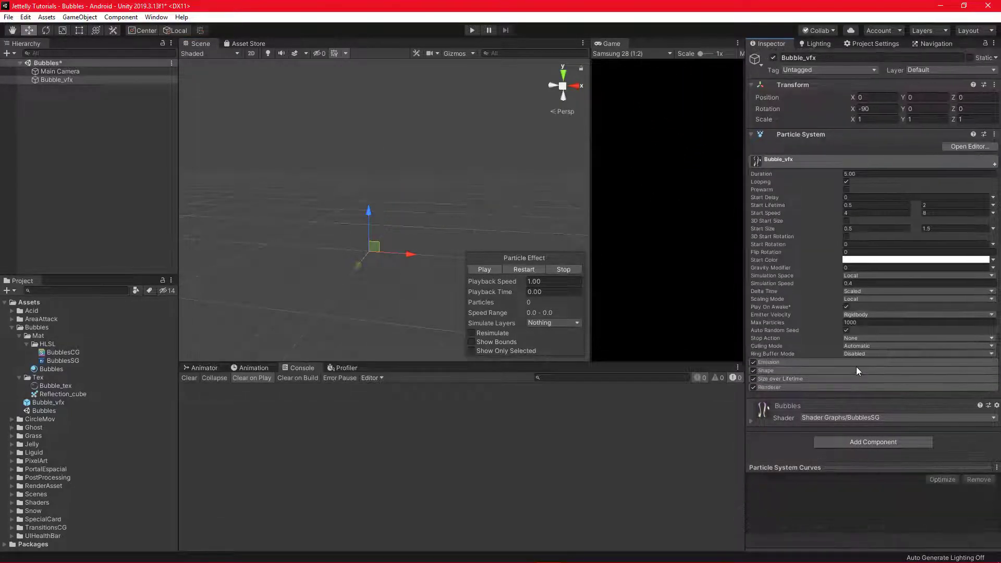
pyautogui.click(995, 166)
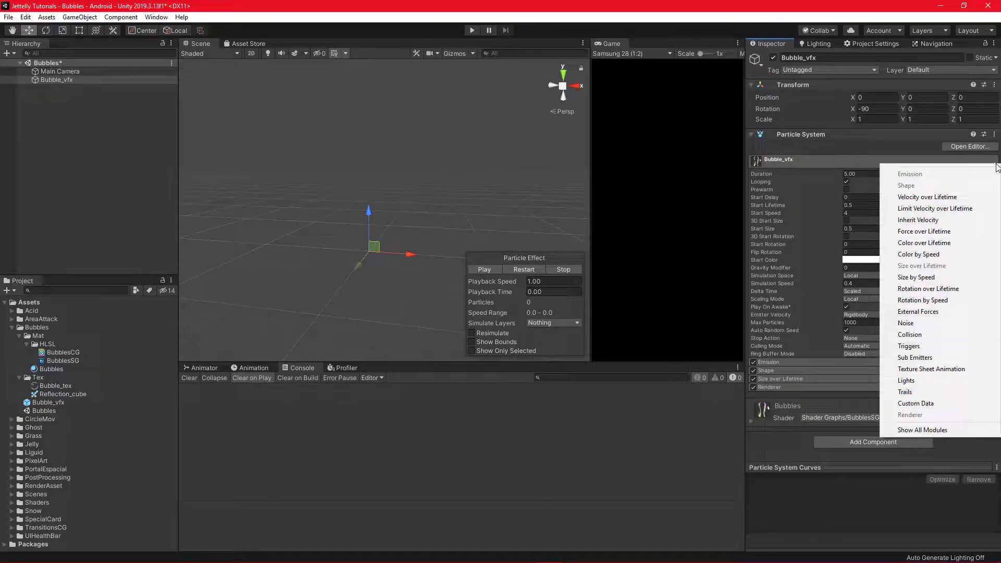
pyautogui.click(961, 357)
pyautogui.scroll(-2, 854, 387)
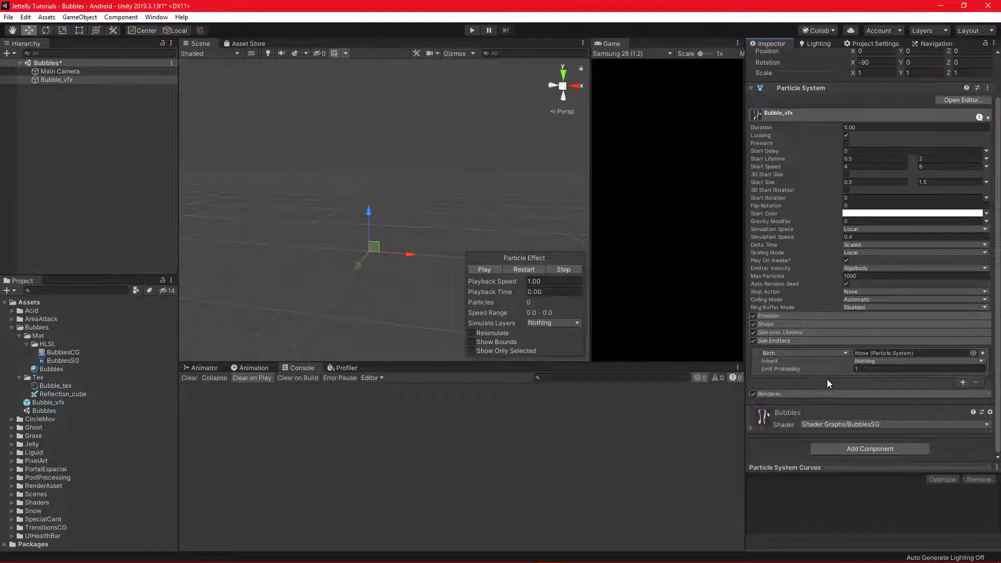
pyautogui.click(94, 81)
# Step: Duplicate Bubble_vfx and name the copy BubbleSub
pyautogui.hotkey('ctrl', 'd')
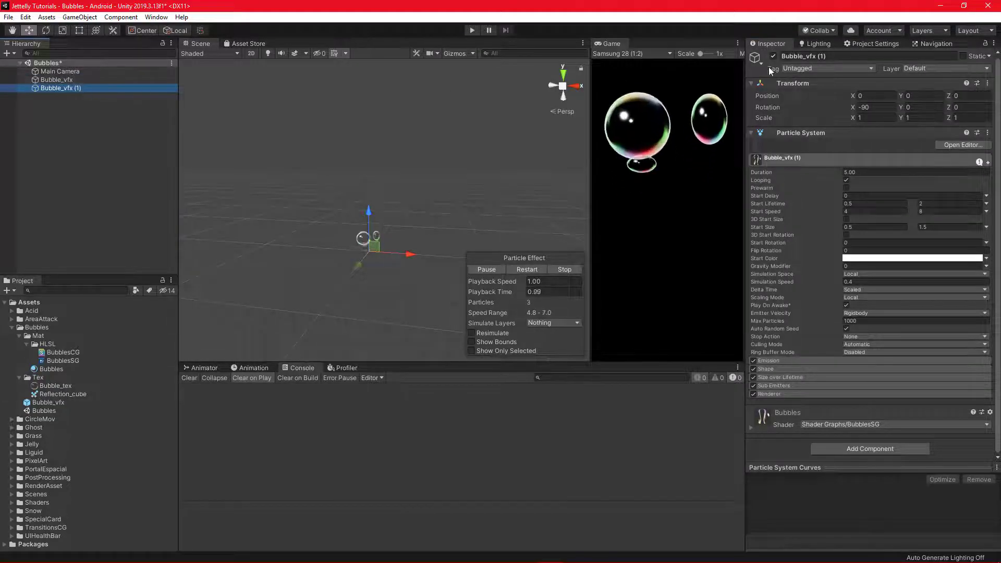
pyautogui.click(805, 56)
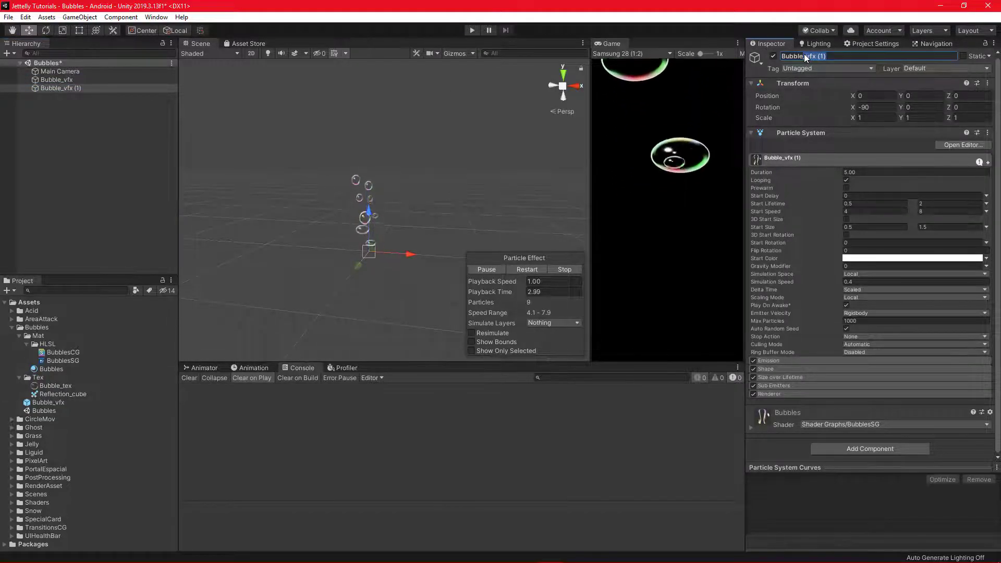
pyautogui.write('BubbleSub')
pyautogui.press('Return')
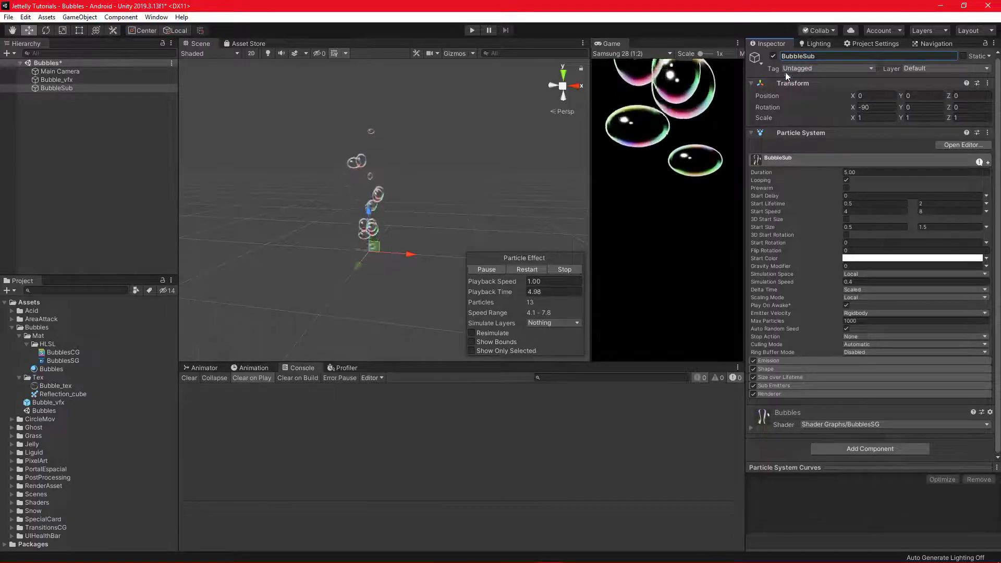
# Step: Nest BubbleSub under Bubble_vfx in the Hierarchy and stop the preview
pyautogui.click(576, 269)
pyautogui.moveTo(71, 88); pyautogui.dragTo(65, 80)
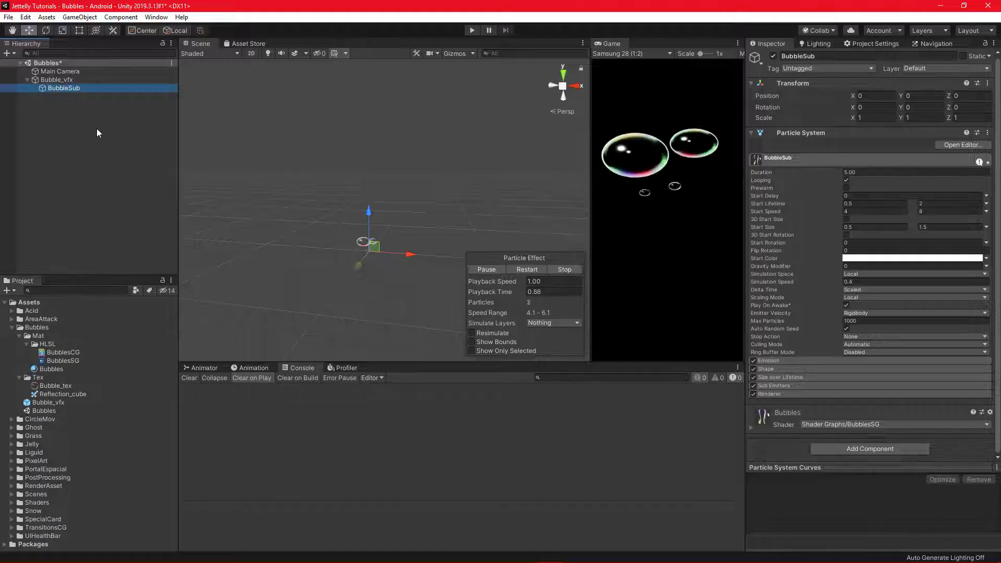
pyautogui.click(563, 270)
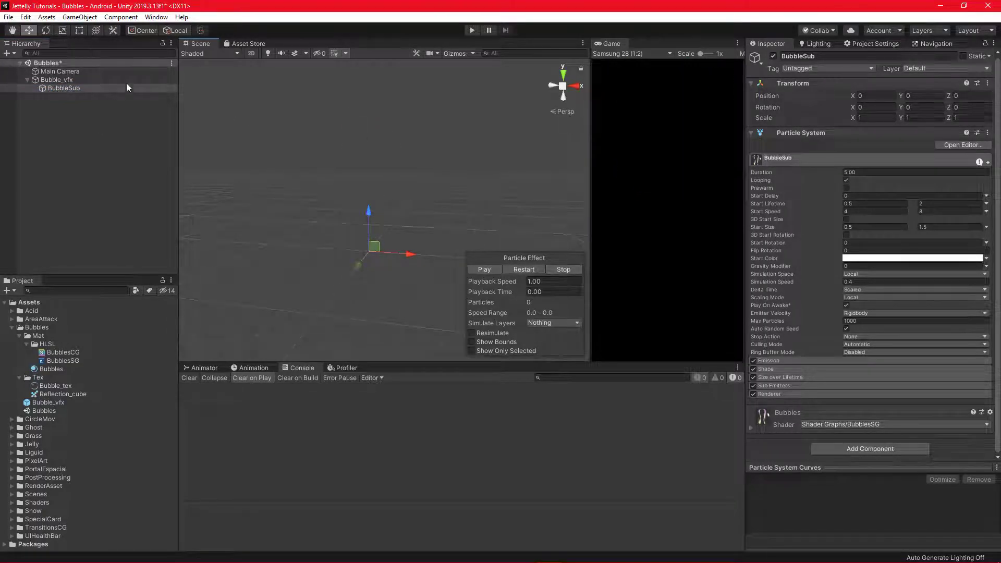
pyautogui.click(84, 87)
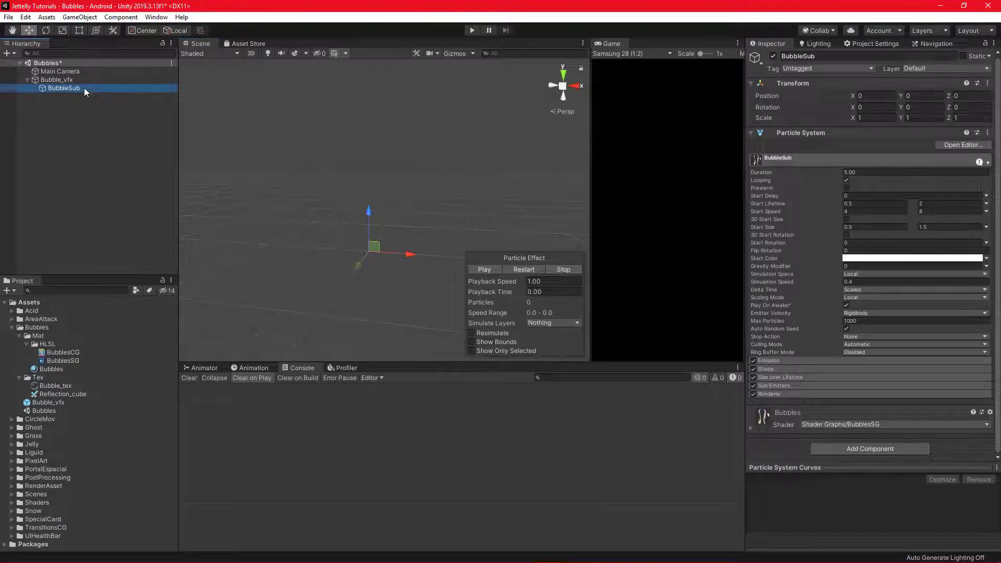
# Step: Set BubbleSub's Rate over Time to 0 and add a single 10-particle burst, then preview it
pyautogui.click(793, 358)
pyautogui.scroll(-3, 804, 359)
pyautogui.click(855, 306)
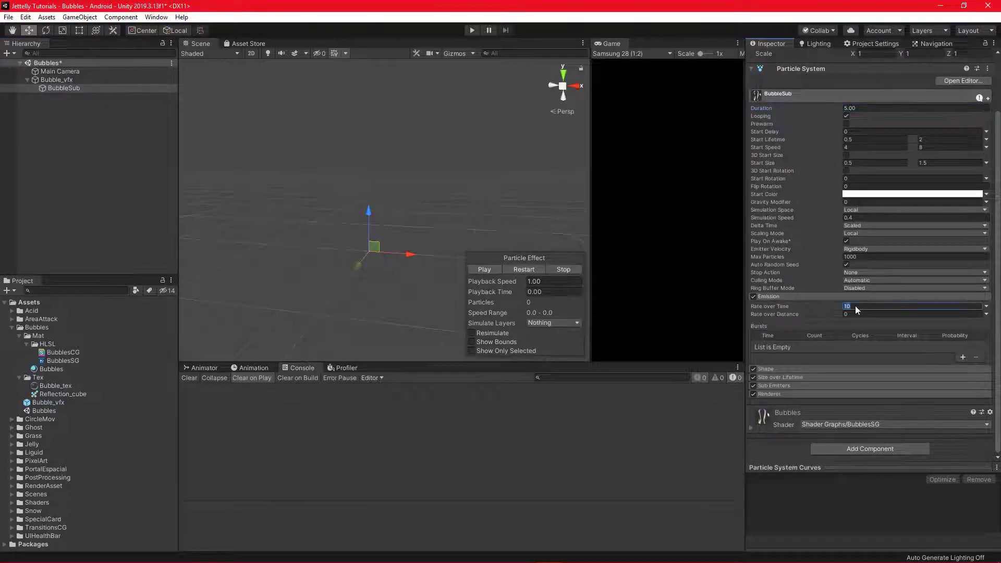
pyautogui.write('0')
pyautogui.click(964, 357)
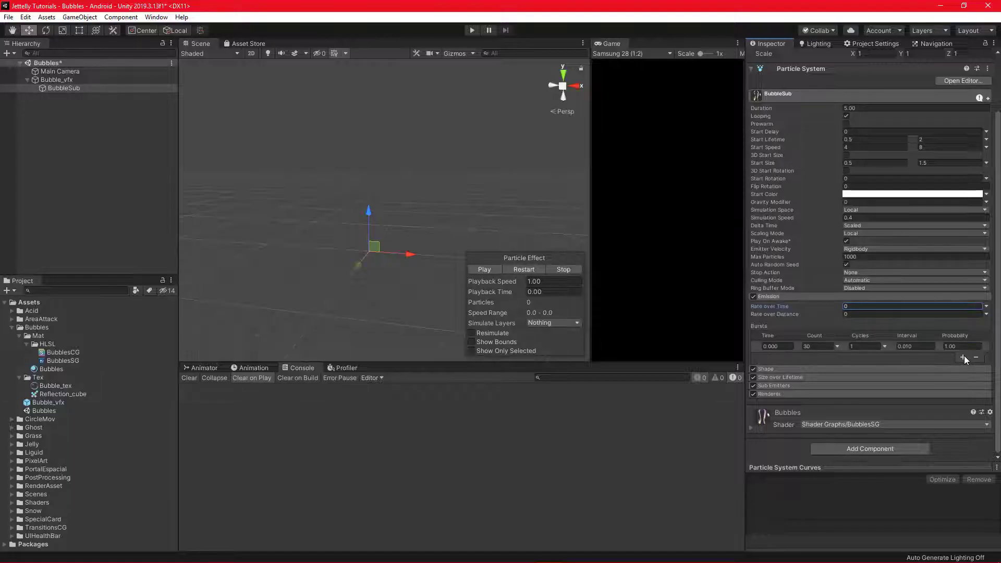
pyautogui.click(823, 346)
pyautogui.write('10')
pyautogui.click(495, 268)
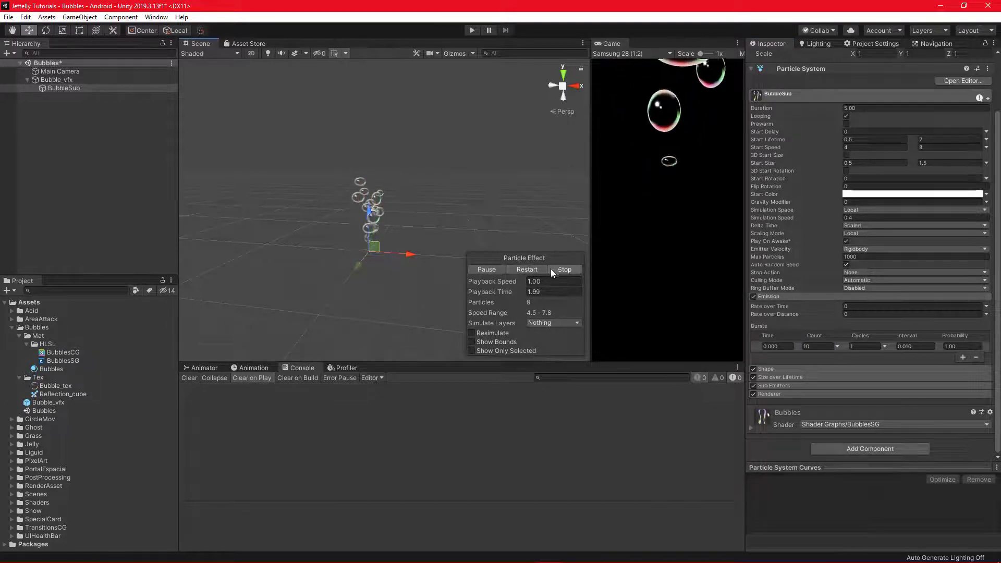
pyautogui.click(564, 269)
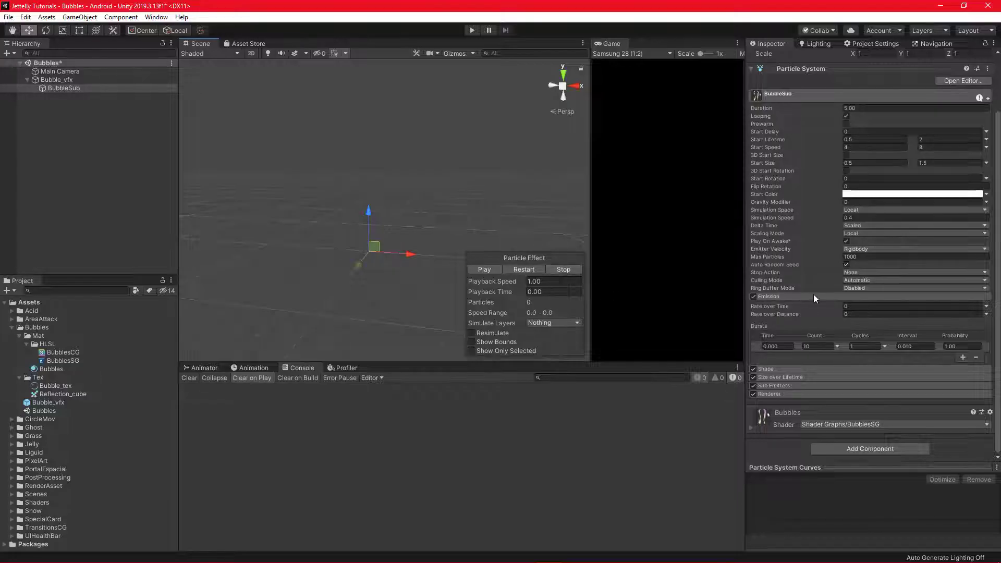
pyautogui.click(811, 296)
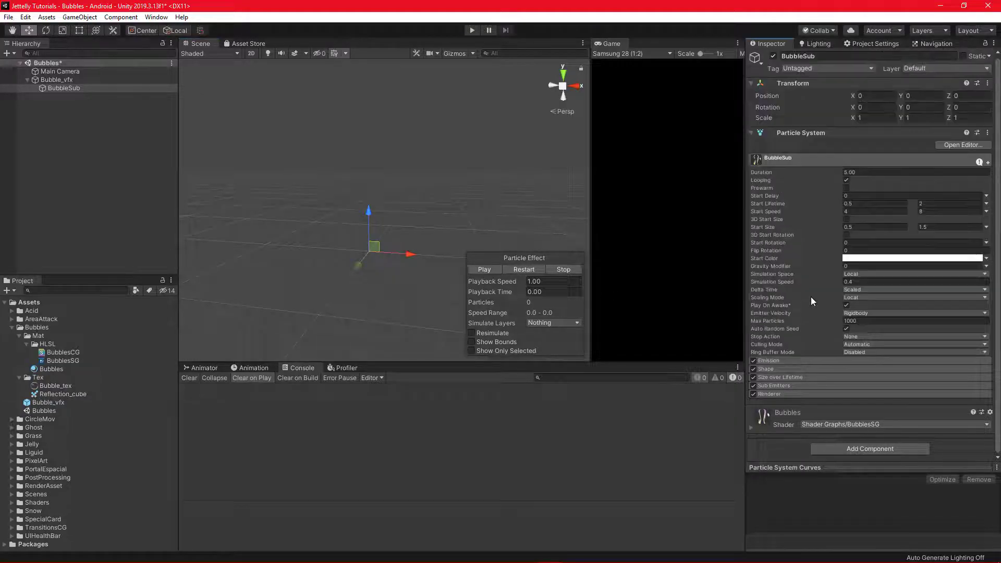
# Step: Apply a falloff curve to BubbleSub's Size over Lifetime, holding full size before dropping to zero
pyautogui.click(880, 377)
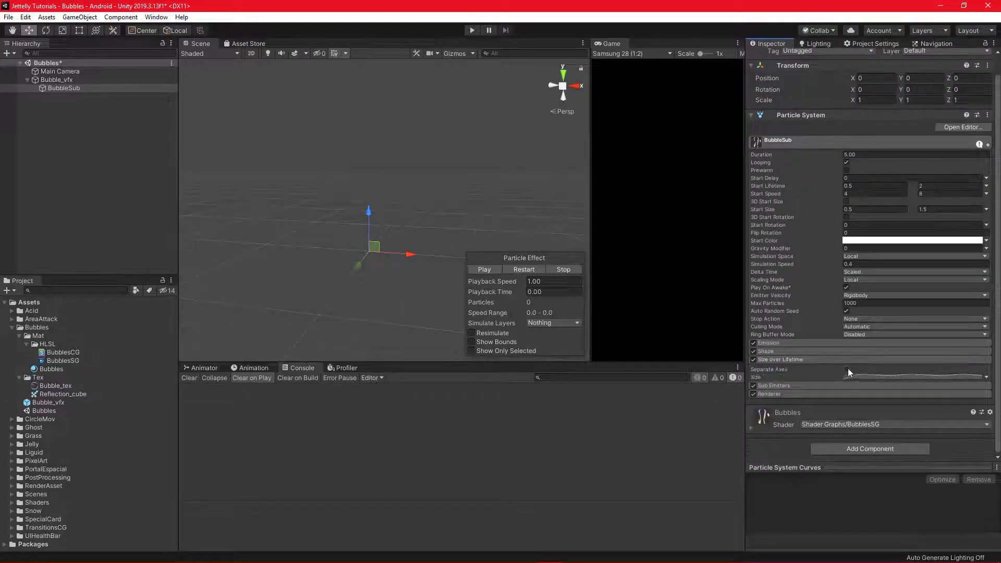
pyautogui.click(884, 374)
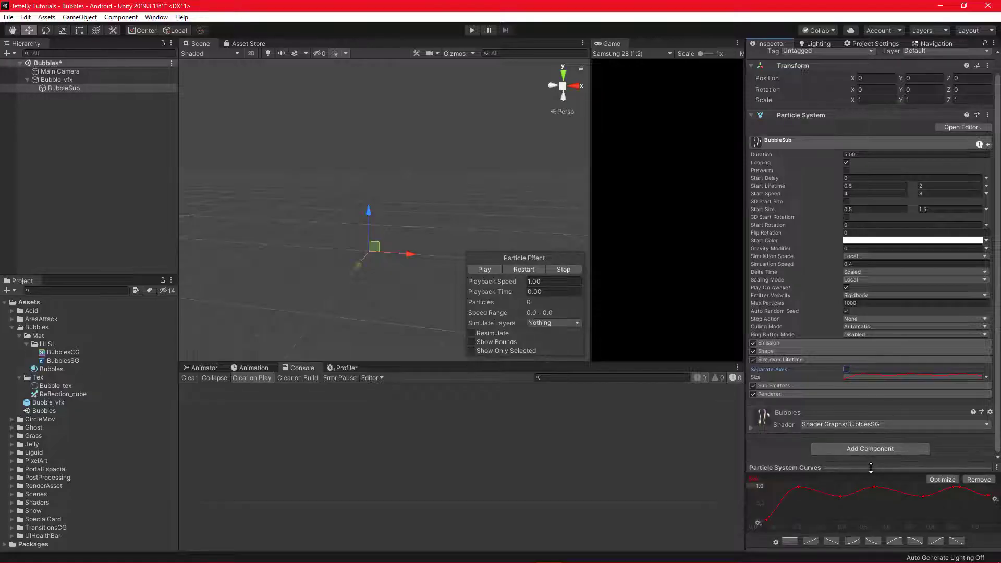
pyautogui.moveTo(871, 468); pyautogui.dragTo(870, 368)
pyautogui.click(916, 541)
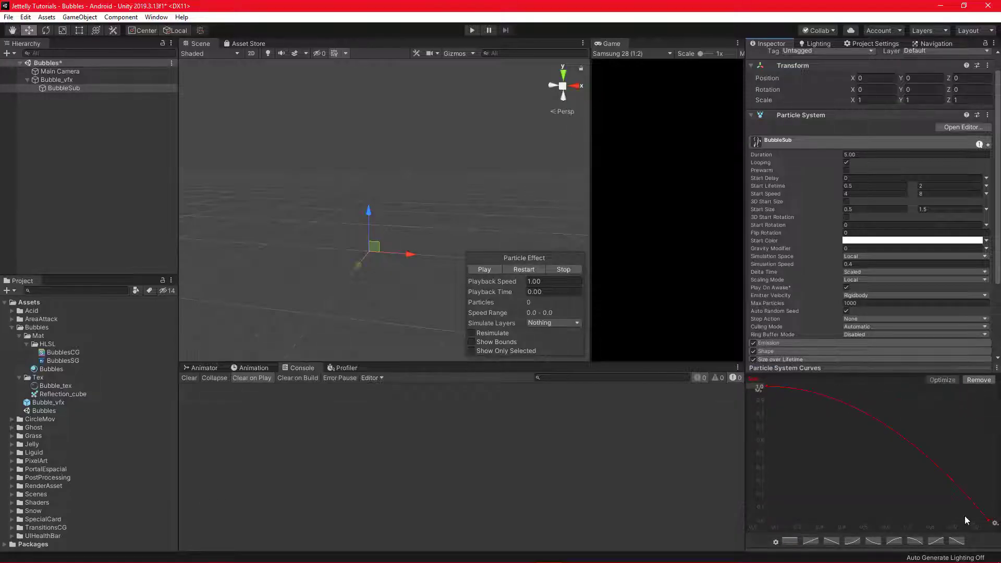
pyautogui.moveTo(970, 497); pyautogui.dragTo(973, 492)
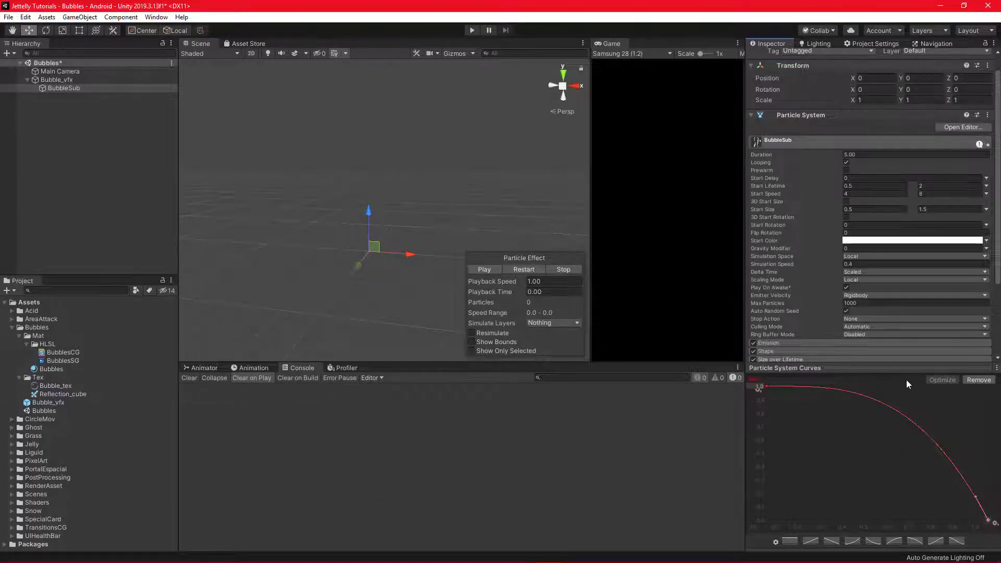
pyautogui.moveTo(894, 368); pyautogui.dragTo(891, 467)
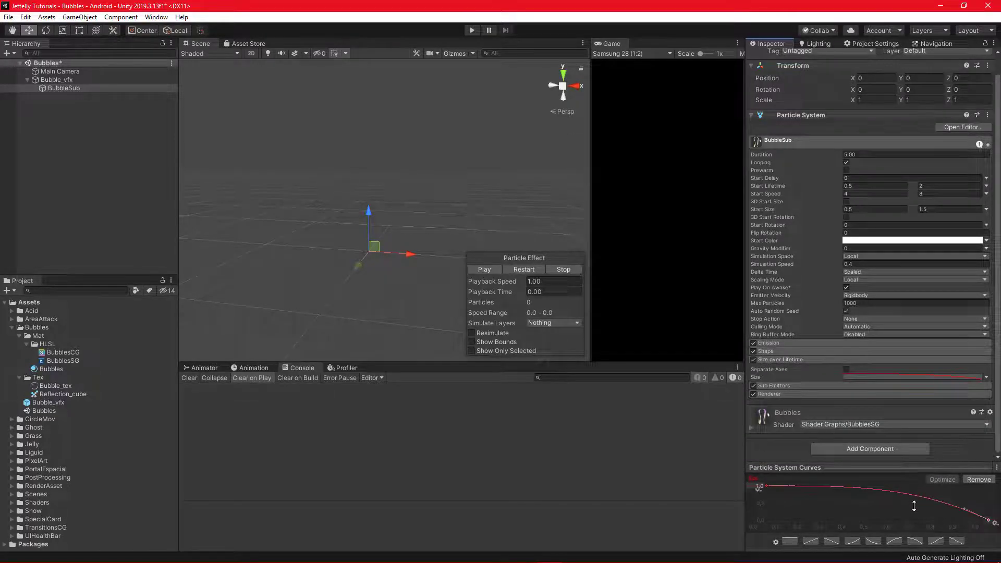
# Step: Switch BubbleSub's emitter shape from Cone to a Sphere of radius 0.5
pyautogui.click(869, 359)
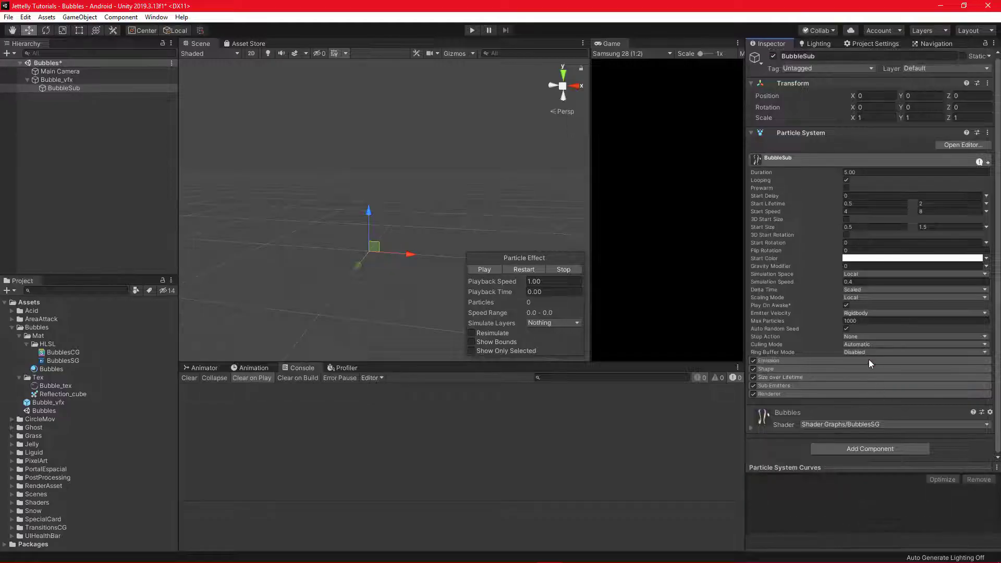
pyautogui.click(842, 367)
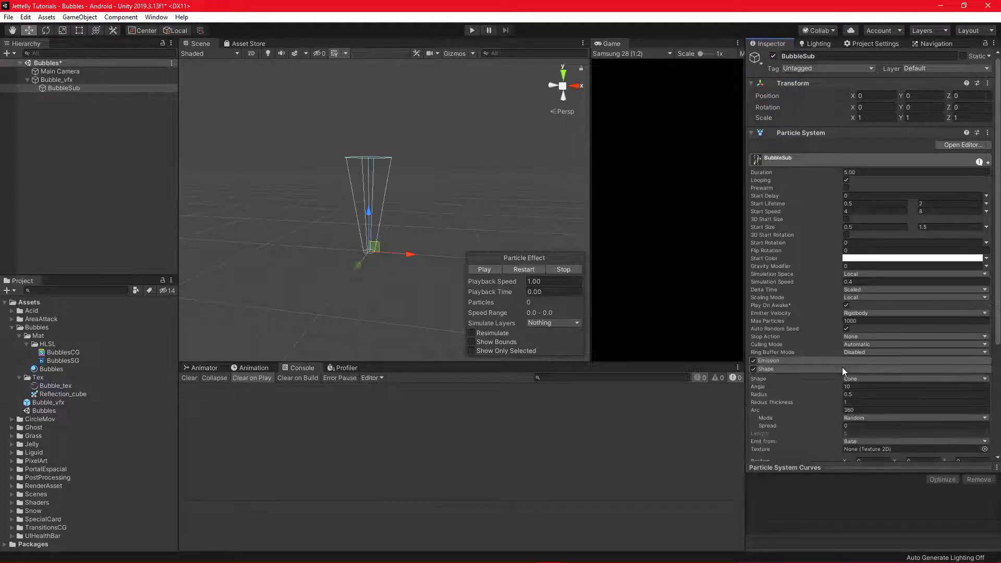
pyautogui.click(881, 379)
pyautogui.click(880, 390)
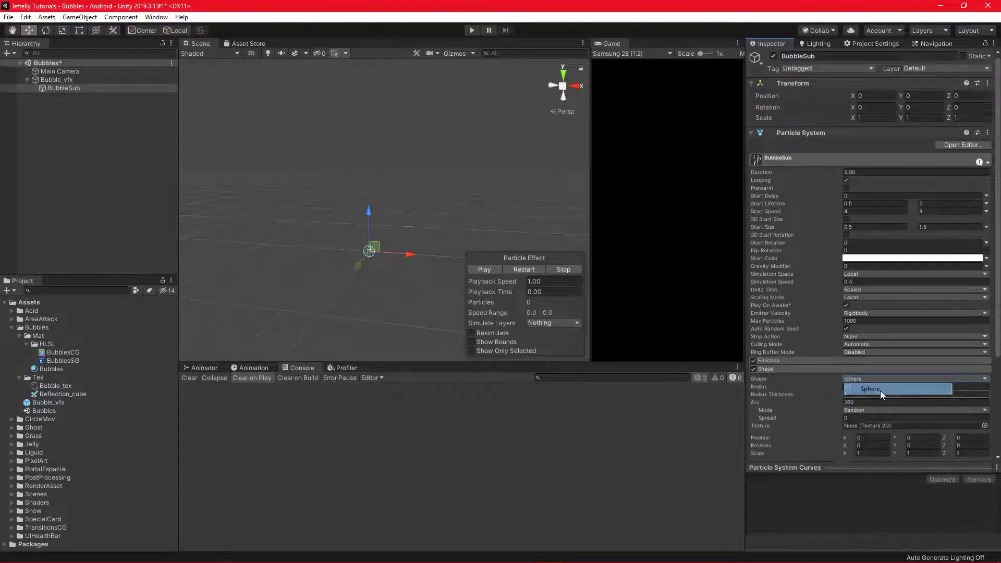
pyautogui.scroll(-5, 880, 383)
pyautogui.write('0.5')
pyautogui.click(860, 256)
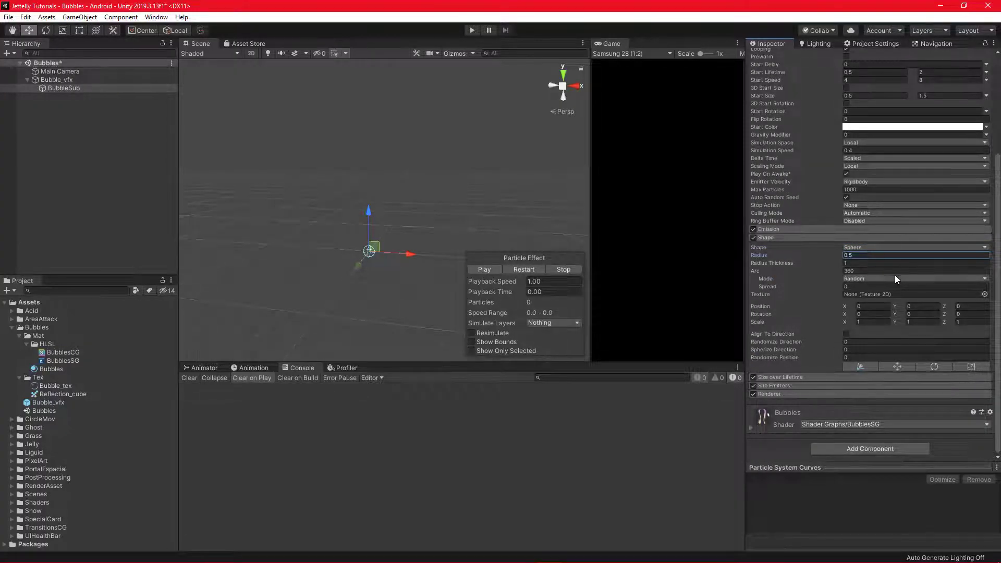
pyautogui.scroll(5, 885, 313)
pyautogui.click(865, 370)
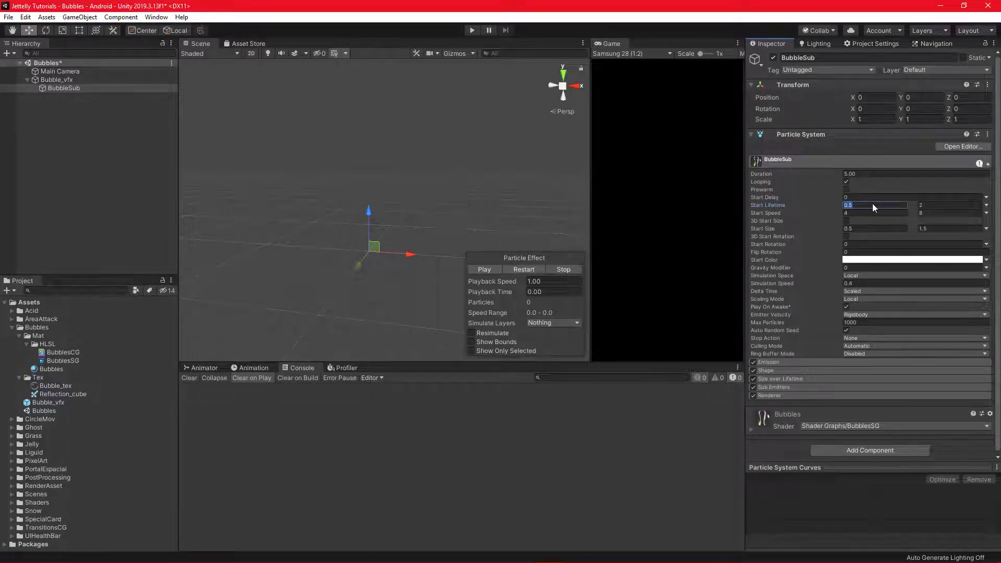
# Step: Set BubbleSub's Start Lifetime to 0.2–0.5 and Start Speed to 1–2
pyautogui.write('.2')
pyautogui.click(928, 206)
pyautogui.click(877, 212)
pyautogui.write('1')
pyautogui.click(930, 213)
pyautogui.write('2')
# Step: Set Start Size to 0.03–0.08, Gravity Modifier to 1 and Simulation Speed to 1
pyautogui.click(874, 228)
pyautogui.click(938, 229)
pyautogui.write('.08')
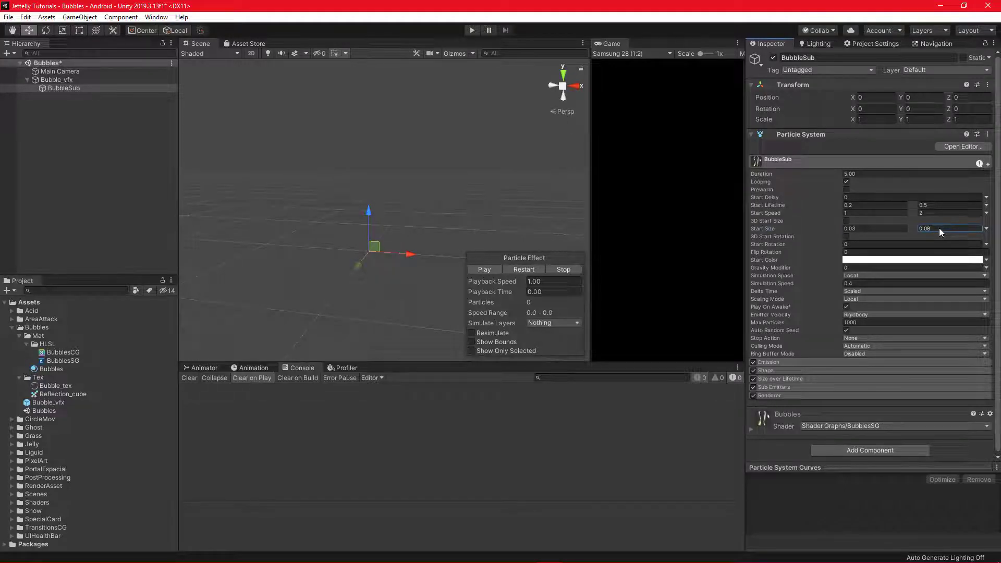
pyautogui.click(857, 267)
pyautogui.write('1')
pyautogui.click(859, 284)
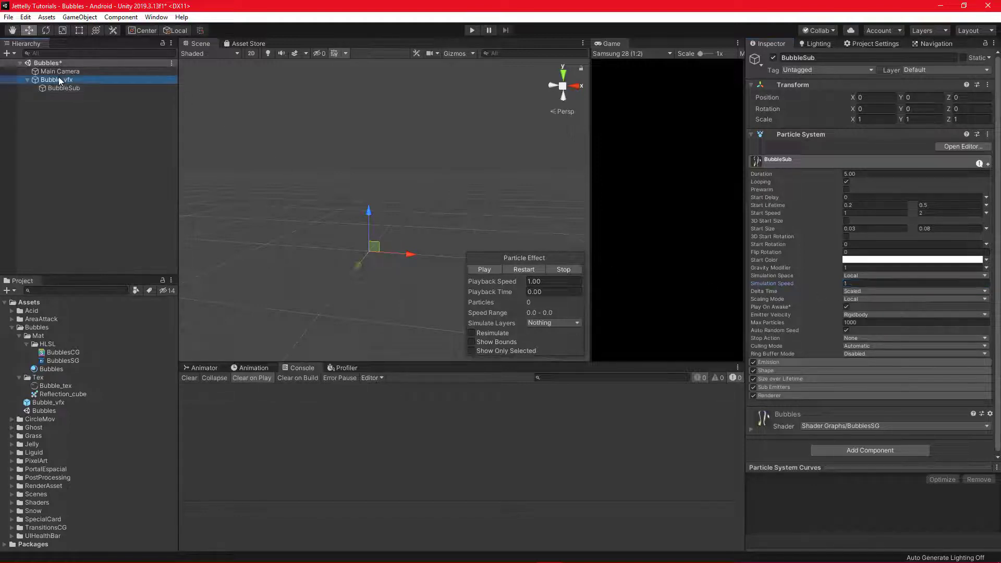
# Step: Assign BubbleSub to Bubble_vfx's sub-emitter slot, triggered on Death
pyautogui.scroll(-3, 877, 315)
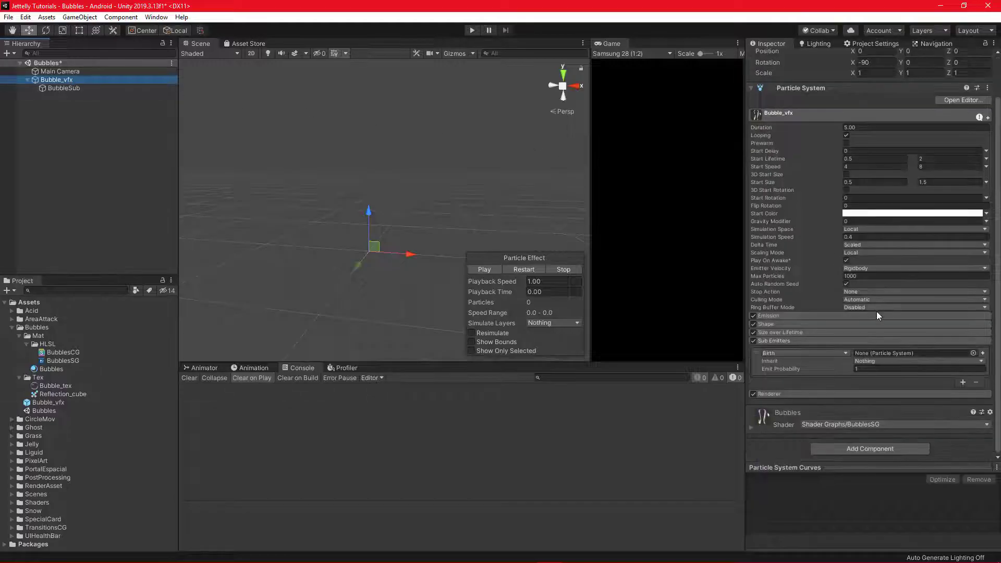
pyautogui.moveTo(60, 88); pyautogui.dragTo(378, 172)
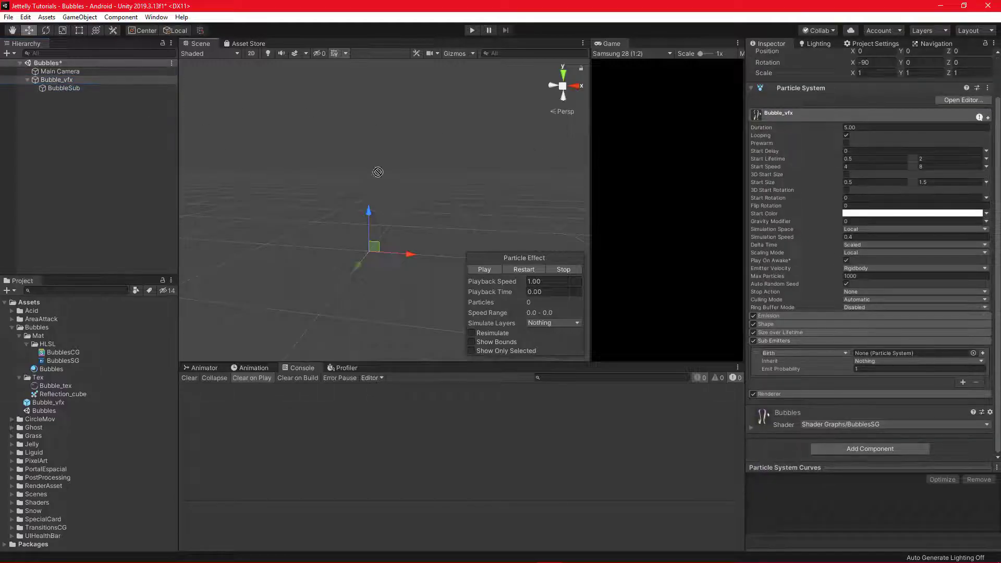
pyautogui.moveTo(877, 352); pyautogui.dragTo(880, 351)
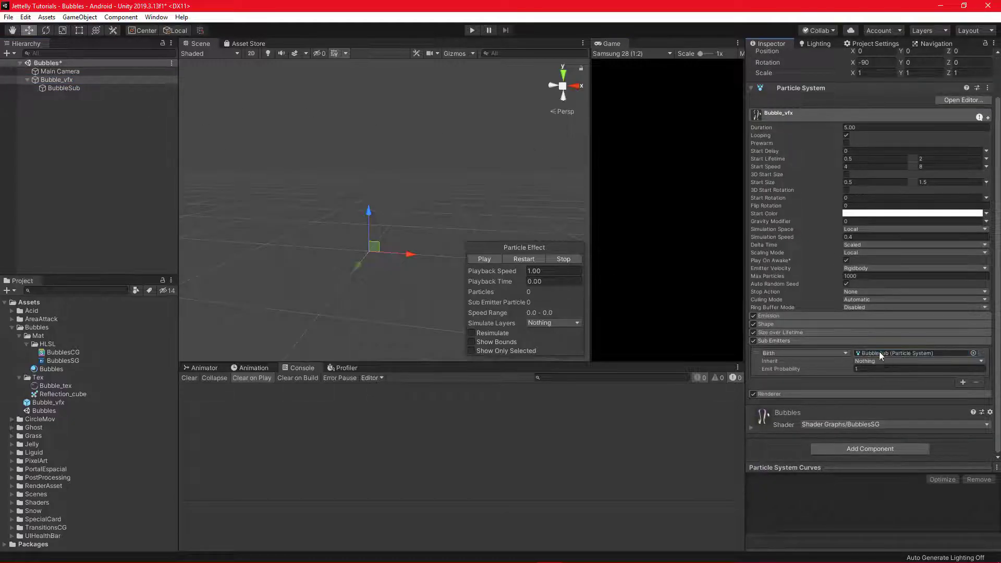
pyautogui.click(814, 352)
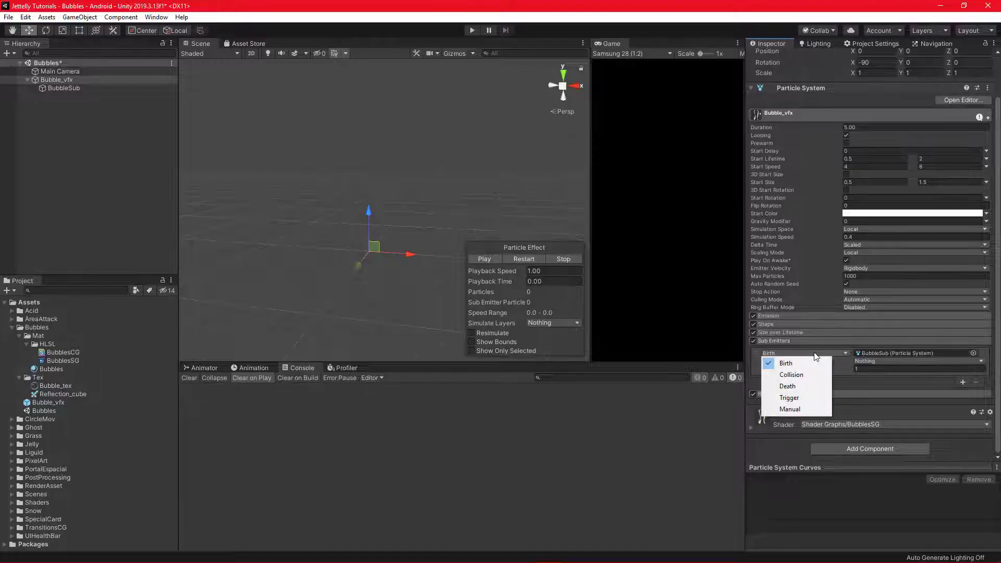
pyautogui.click(801, 389)
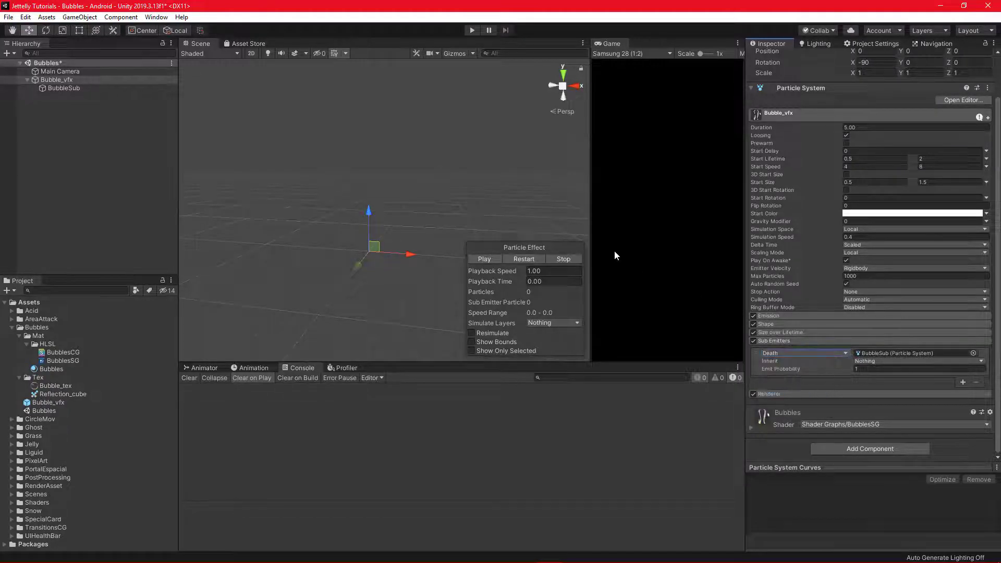
# Step: Play the bubble effect and pan the view to watch the bursts
pyautogui.click(483, 259)
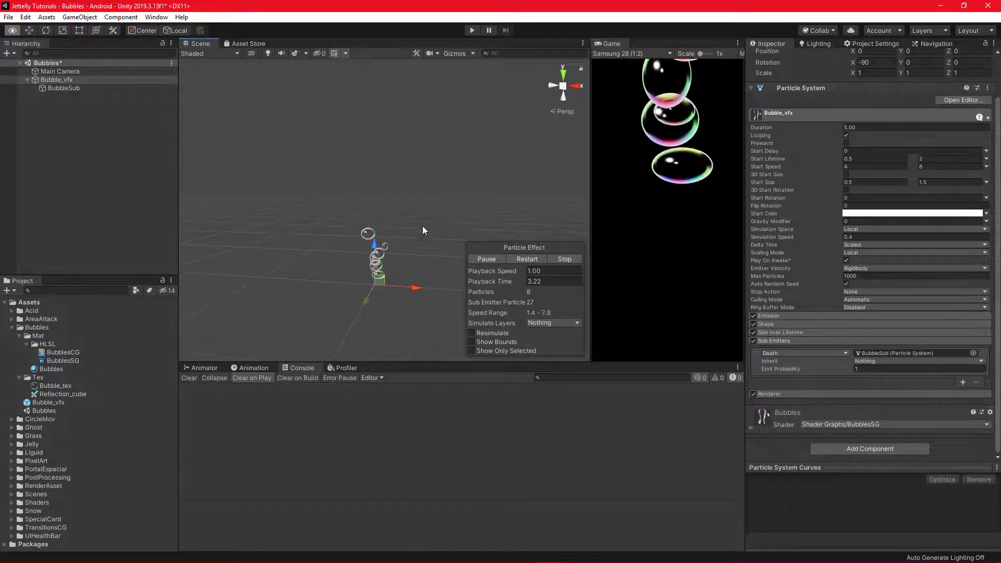
pyautogui.moveTo(422, 227); pyautogui.dragTo(408, 255, button='middle')
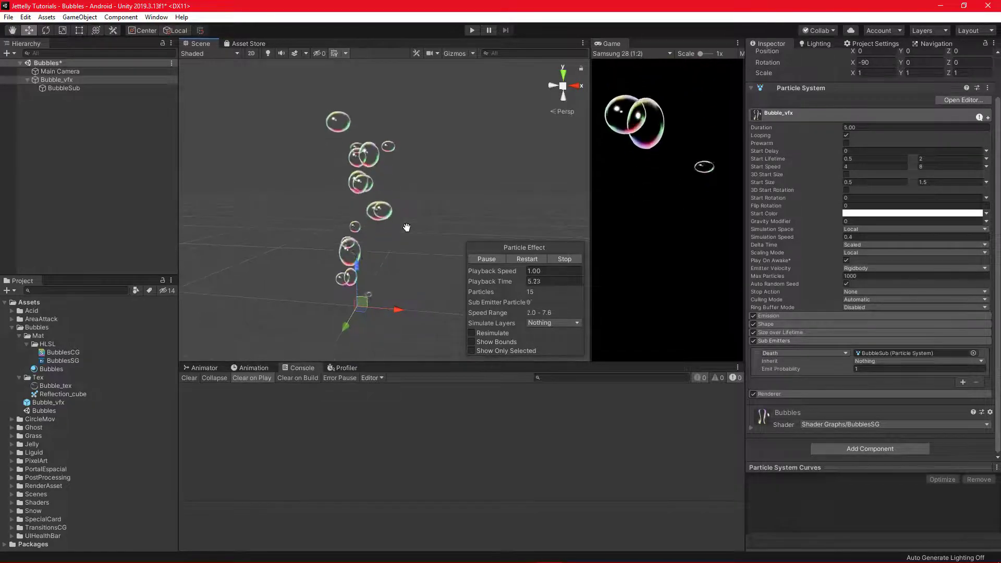
pyautogui.click(71, 87)
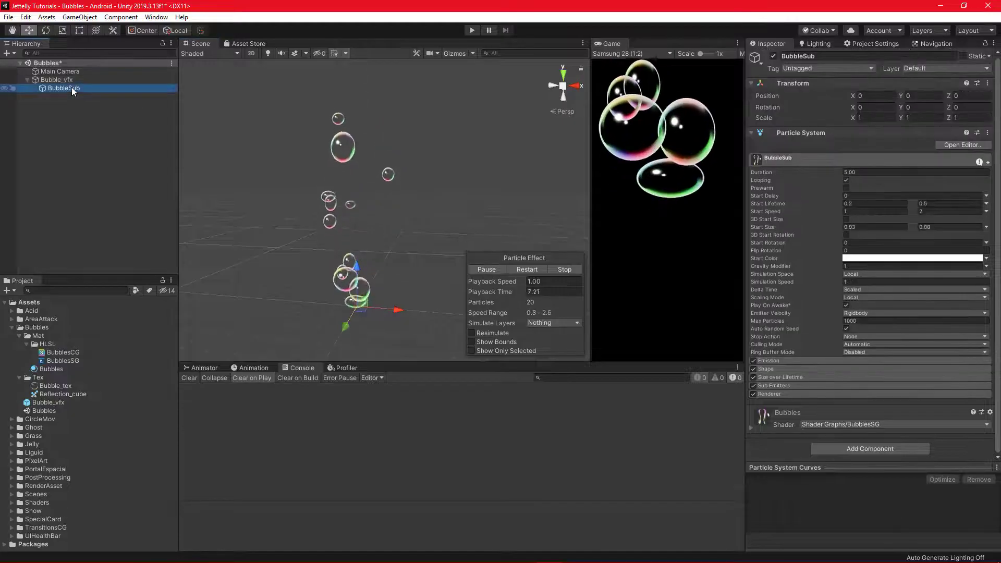
# Step: Render BubbleSub as Stretched Billboard with a Length Scale of 3
pyautogui.click(799, 392)
pyautogui.scroll(-5, 846, 377)
pyautogui.click(861, 214)
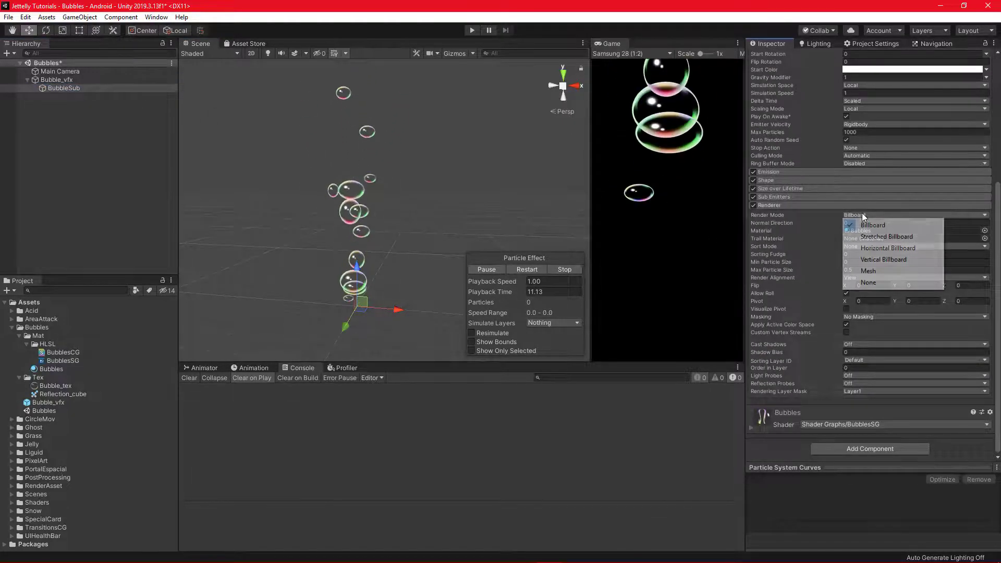
pyautogui.click(896, 237)
pyautogui.click(895, 238)
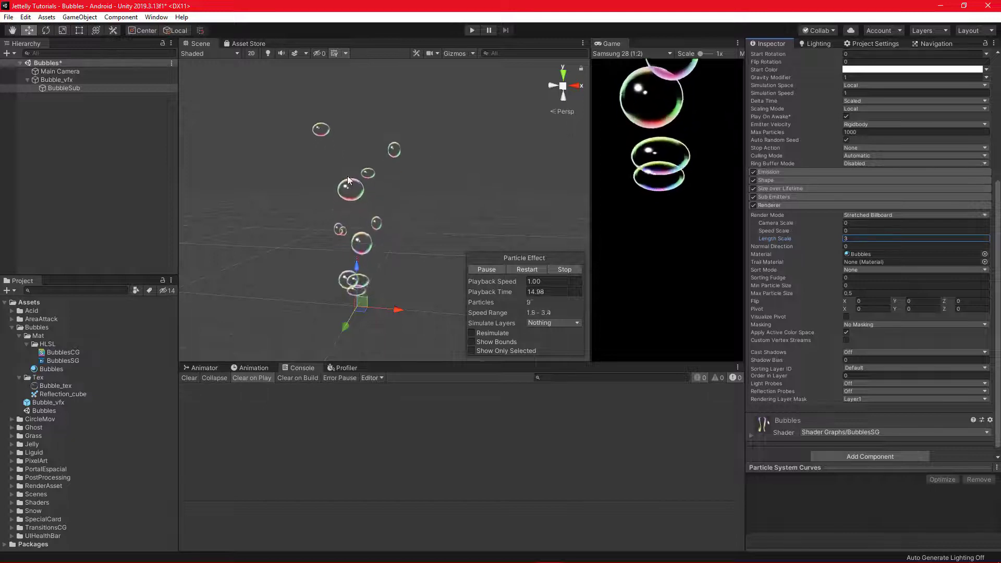
# Step: Orbit around the stretched bubbles and restart the effect from the beginning
pyautogui.moveTo(346, 180)
pyautogui.keyDown('alt'); pyautogui.mouseDown()
pyautogui.moveTo(424, 201)
pyautogui.moveTo(286, 211)
pyautogui.moveTo(450, 72)
pyautogui.moveTo(399, 418)
pyautogui.mouseUp(); pyautogui.keyUp('alt')
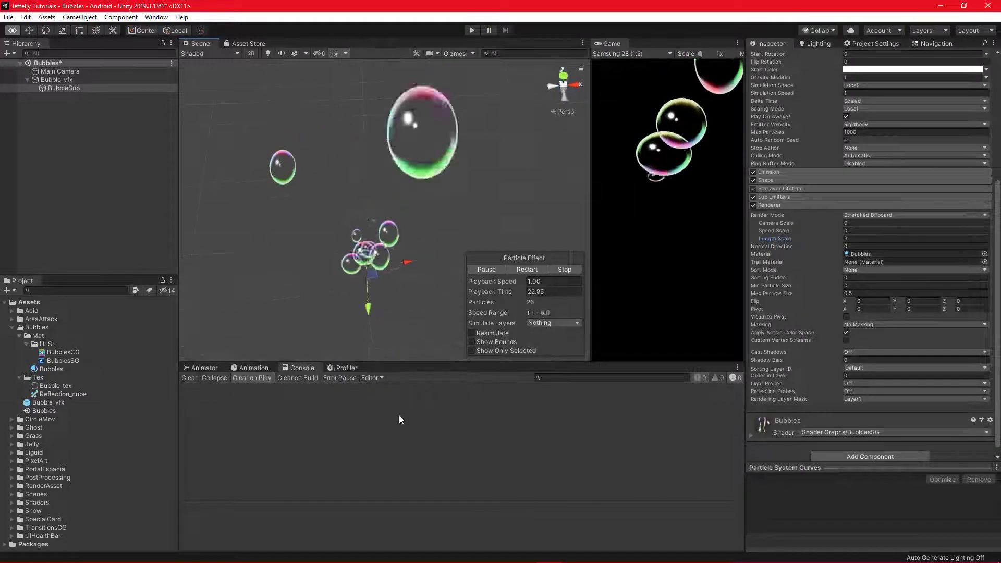
pyautogui.keyDown('alt'); pyautogui.moveTo(398, 414); pyautogui.dragTo(393, 251); pyautogui.keyUp('alt')
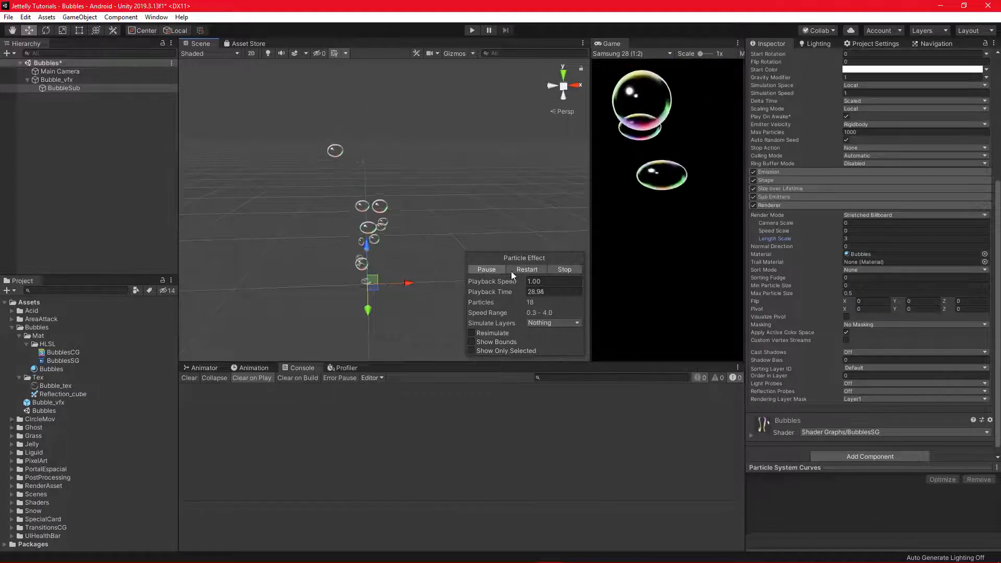
pyautogui.click(561, 270)
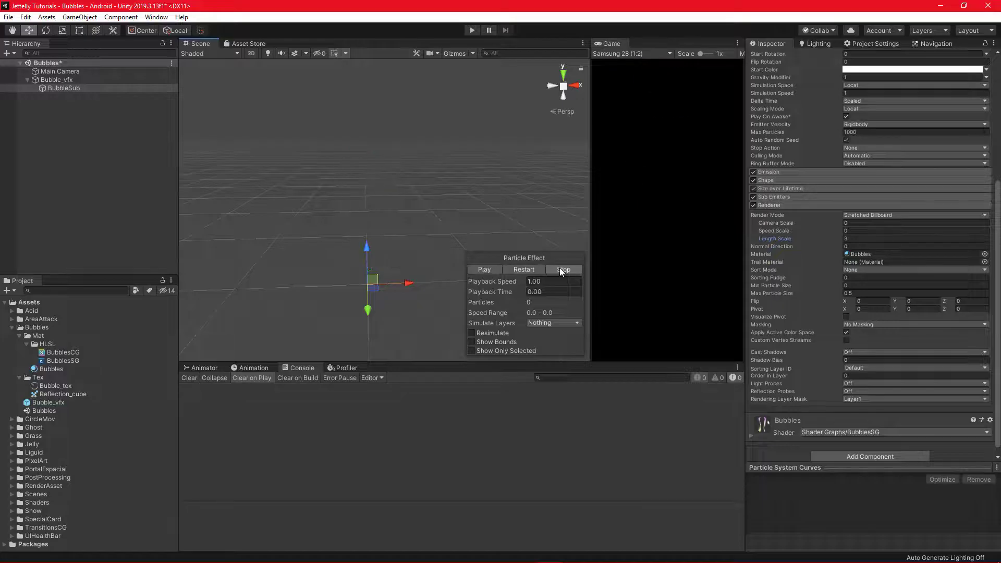
pyautogui.click(485, 269)
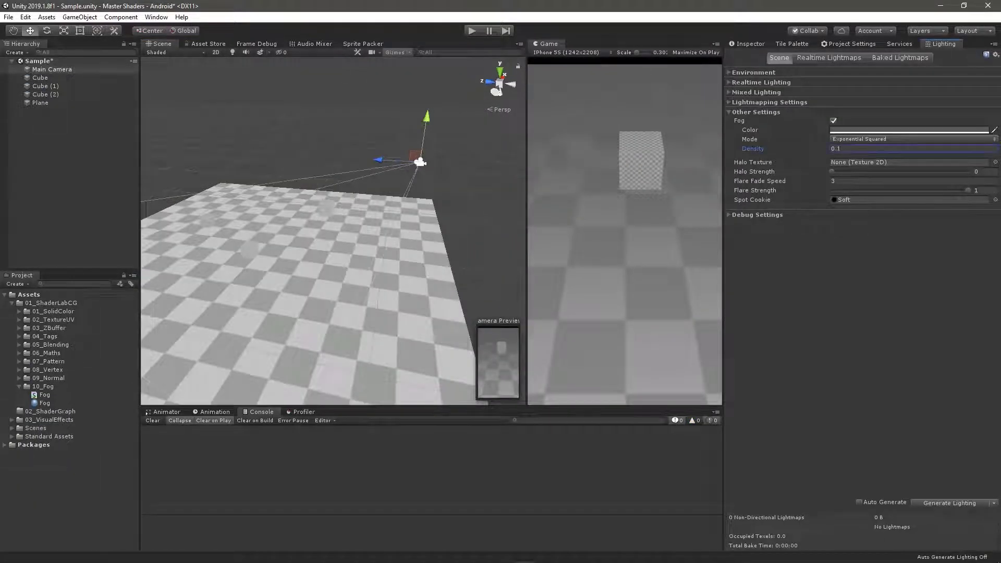
# Step: Lower Fog Density to 0.06, add distortion texture and _DisSpeed shader properties, and place a Vector 4 node
pyautogui.press('BackSpace')
pyautogui.write('06')
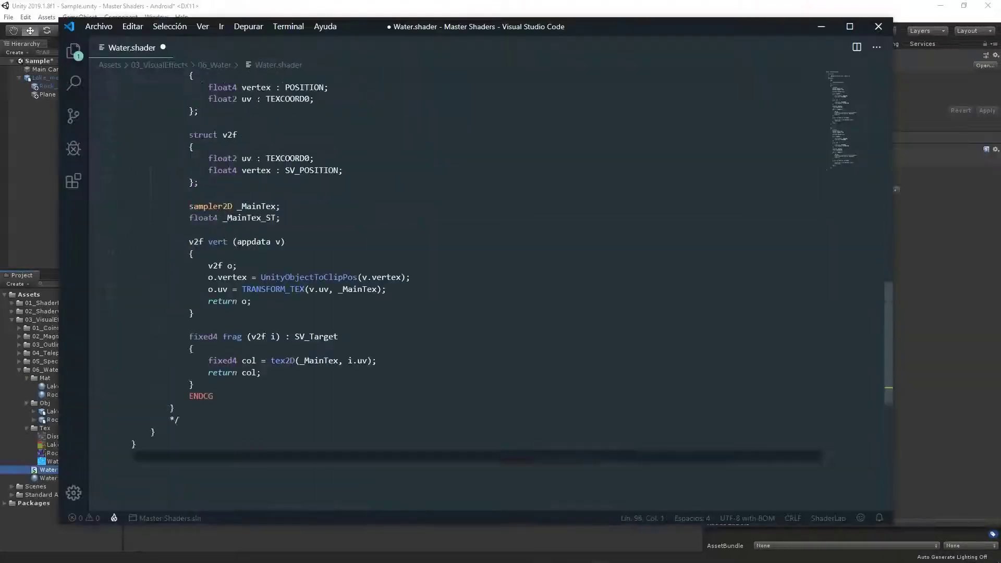
pyautogui.write('tion Texture", 2D) = "white" {}')
pyautogui.press('Return')
pyautogui.write('[Space(10)]')
pyautogui.press('Return')
pyautogui.write('_DisSpeed ("Distort')
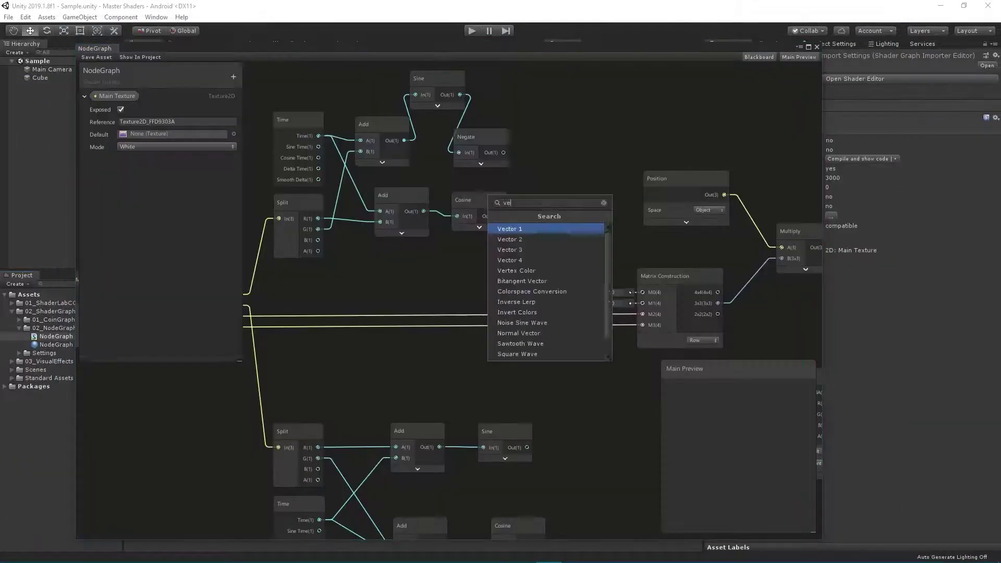
pyautogui.press('Down')
pyautogui.press('Down')
pyautogui.press('Down')
pyautogui.press('Return')
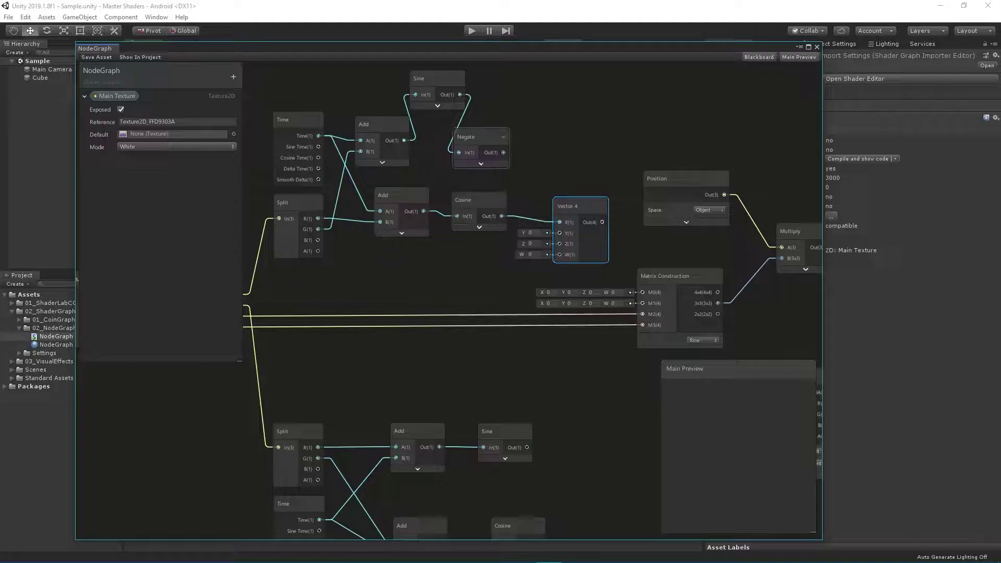